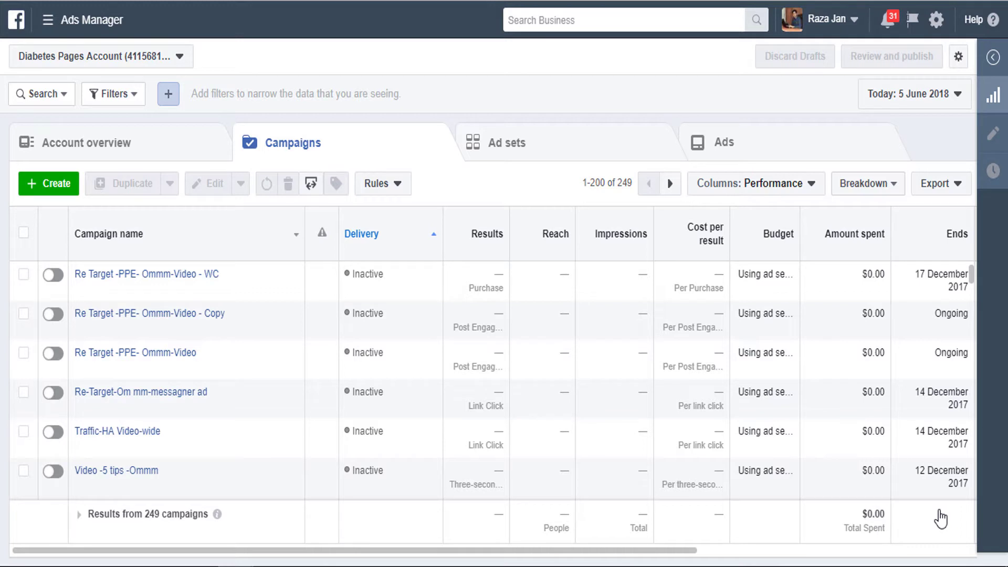
- Start creating a new campaign and dismiss the unfinished Engagement ABC draft without continuing it
click(51, 185)
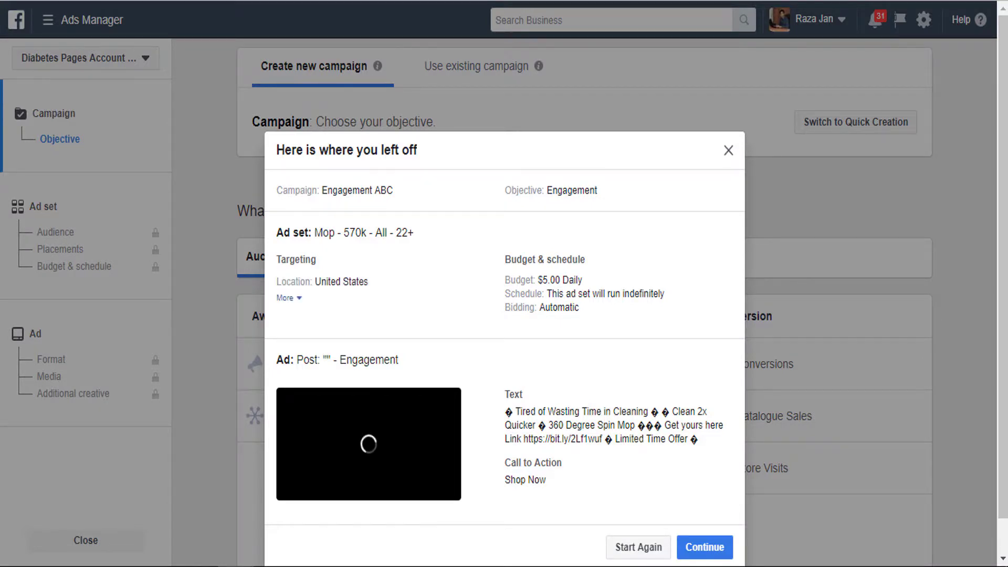
key(Escape)
scroll(481, 352, down, 2)
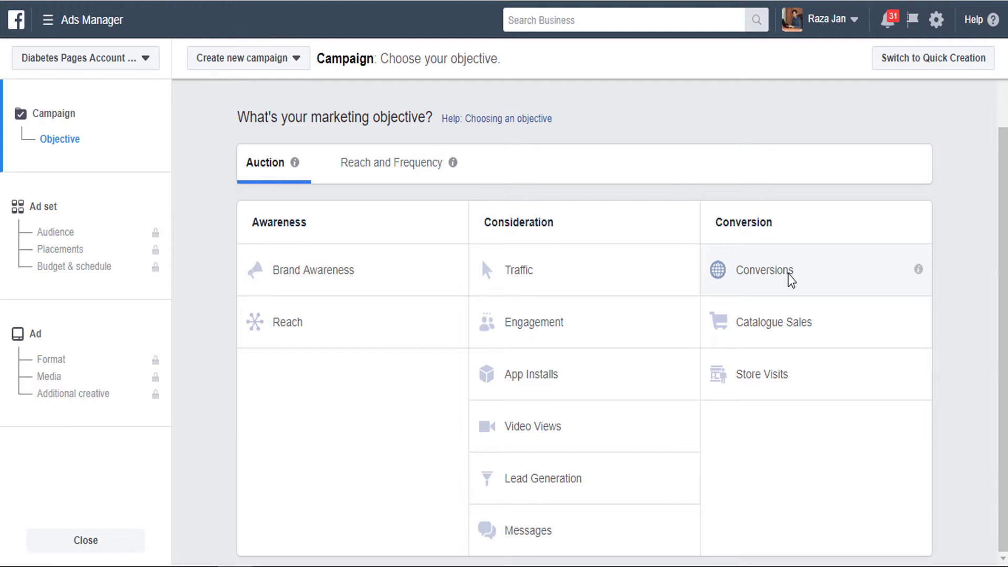
- Choose Engagement as the campaign's marketing objective
click(592, 338)
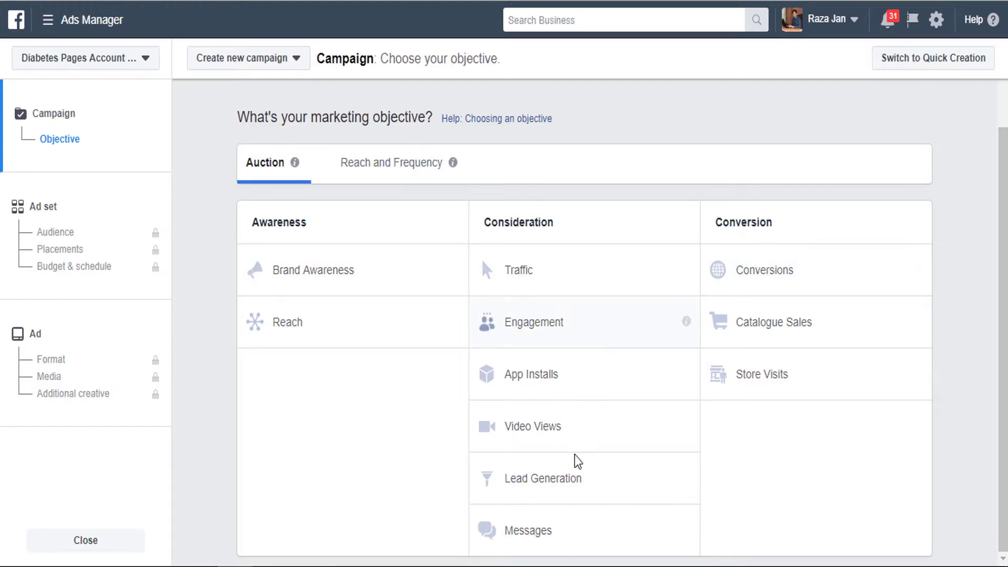
click(607, 275)
click(773, 276)
click(400, 347)
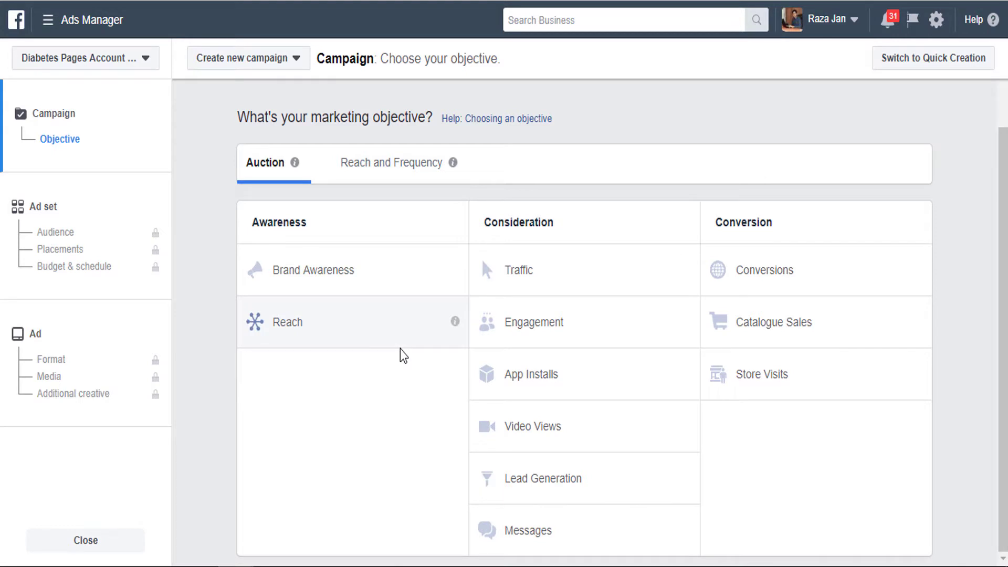
click(553, 248)
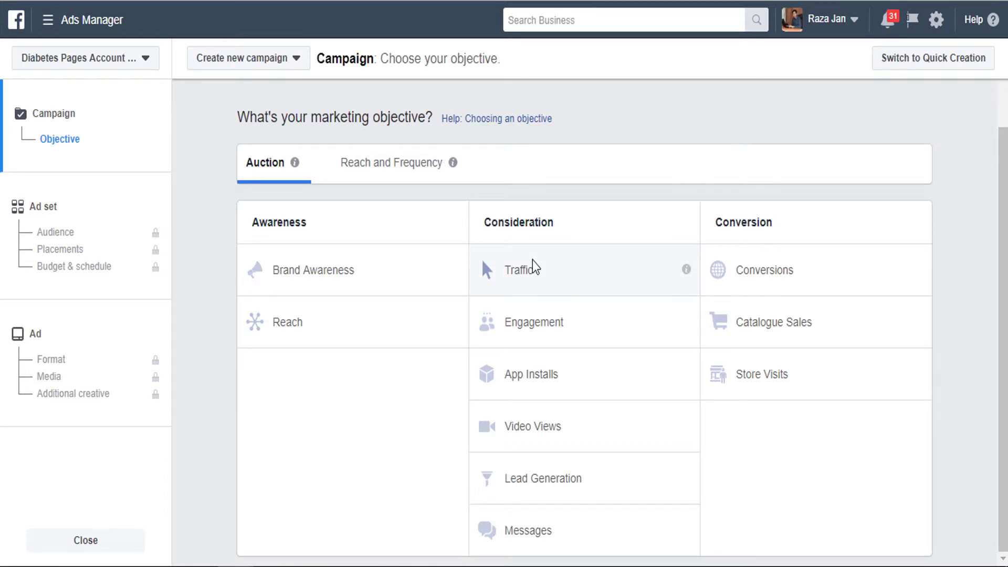
click(560, 351)
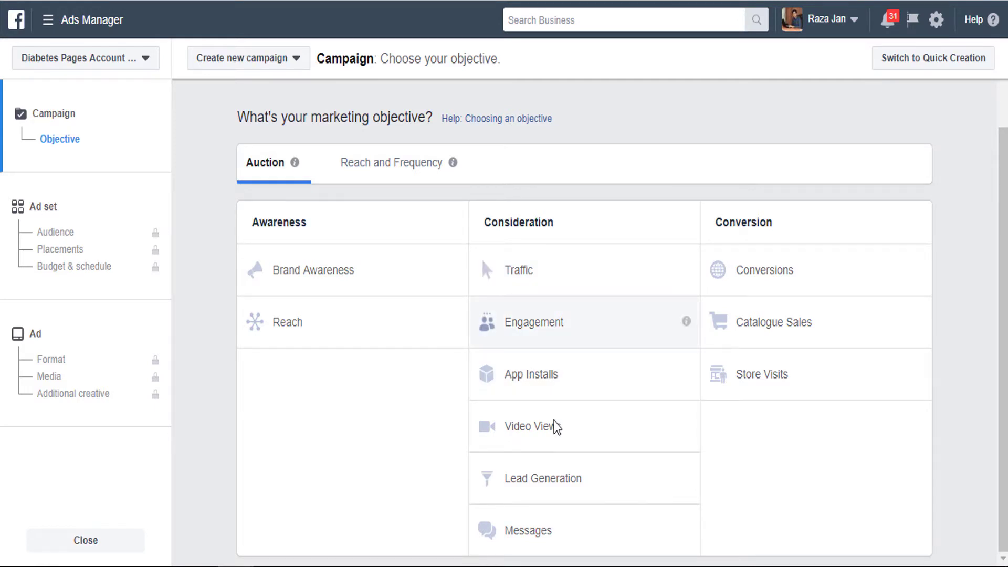
click(608, 344)
click(616, 333)
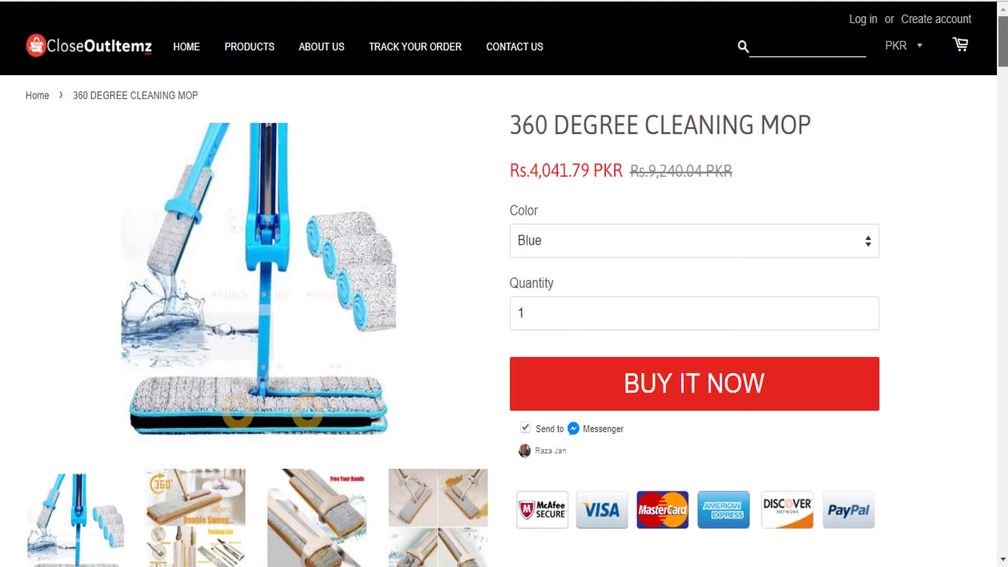
- Switch to the CloseOutItemz store and review the 360 Degree Cleaning Mop page's photos, description and demo video
scroll(1002, 95, down, 15)
scroll(1002, 101, up, 10)
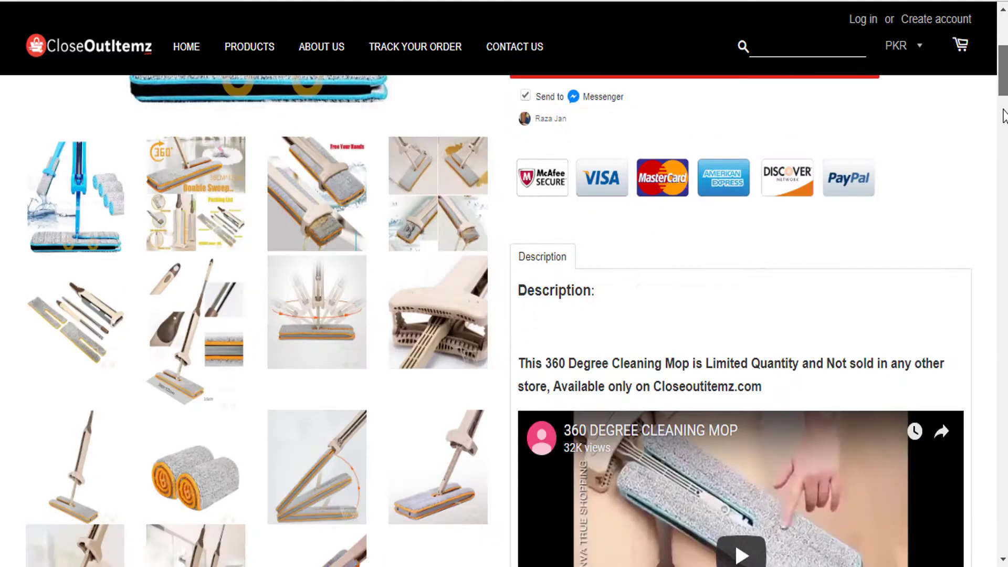
scroll(1004, 113, down, 5)
scroll(505, 294, up, 3)
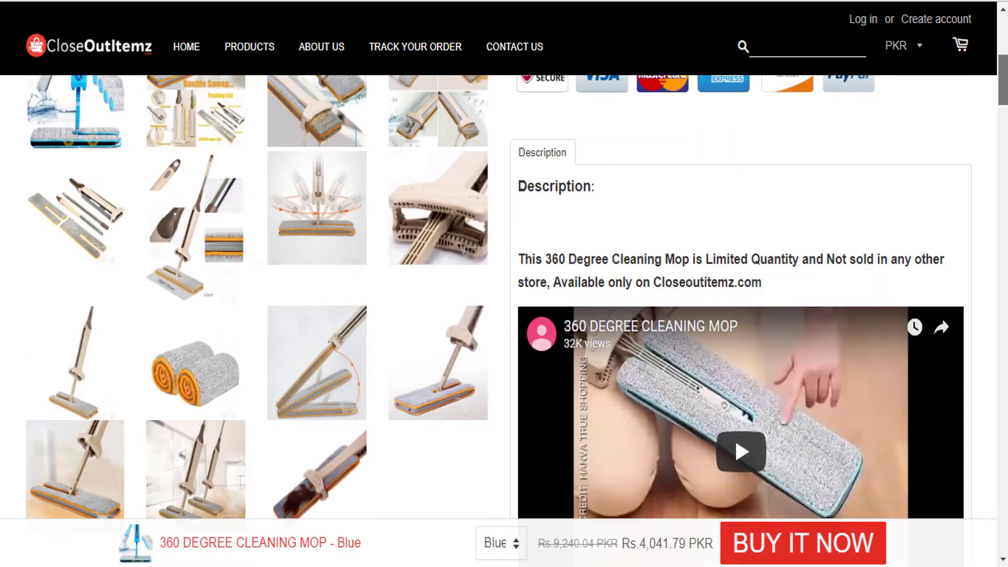
scroll(746, 292, down, 2)
scroll(745, 291, down, 2)
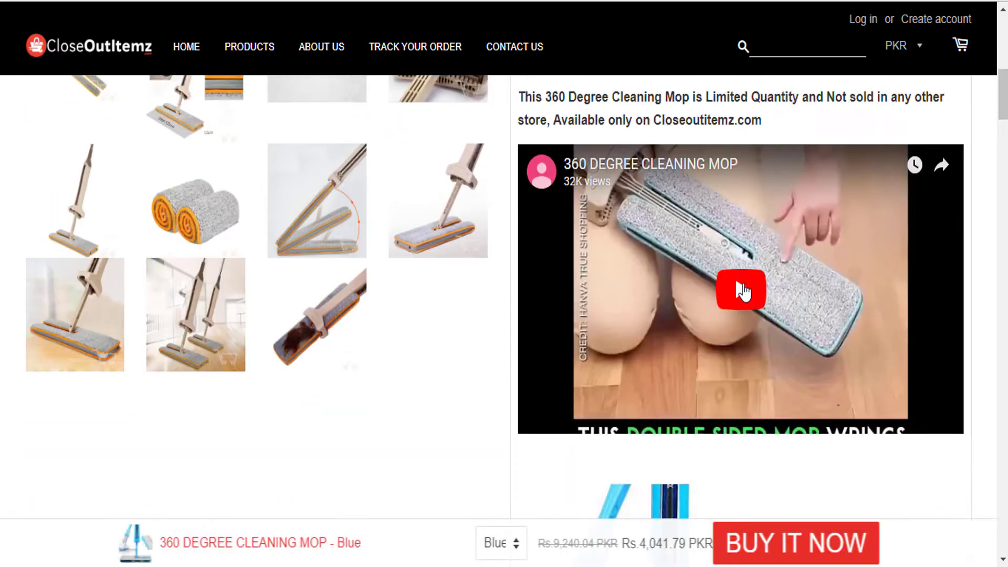
click(564, 420)
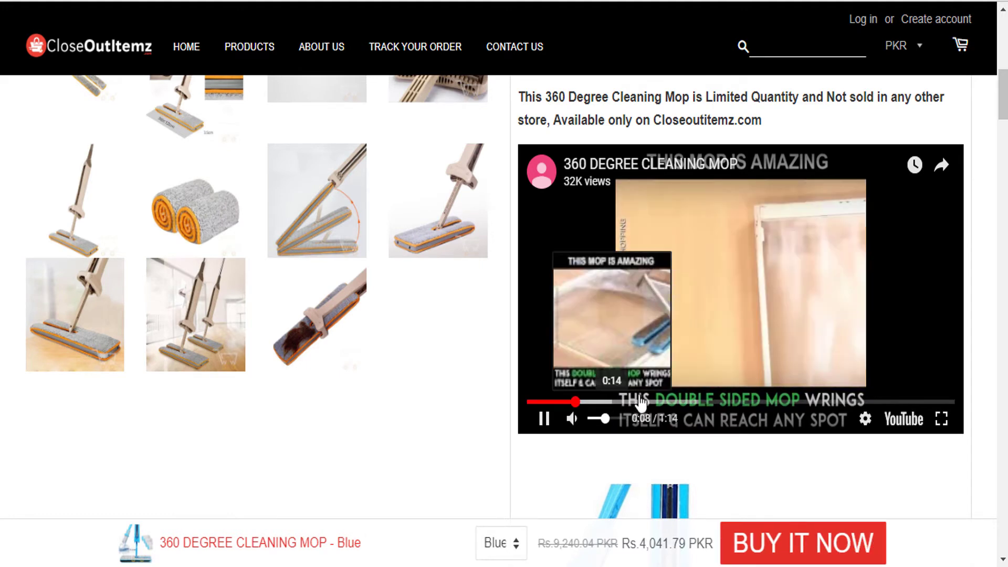
drag(614, 403, 764, 403)
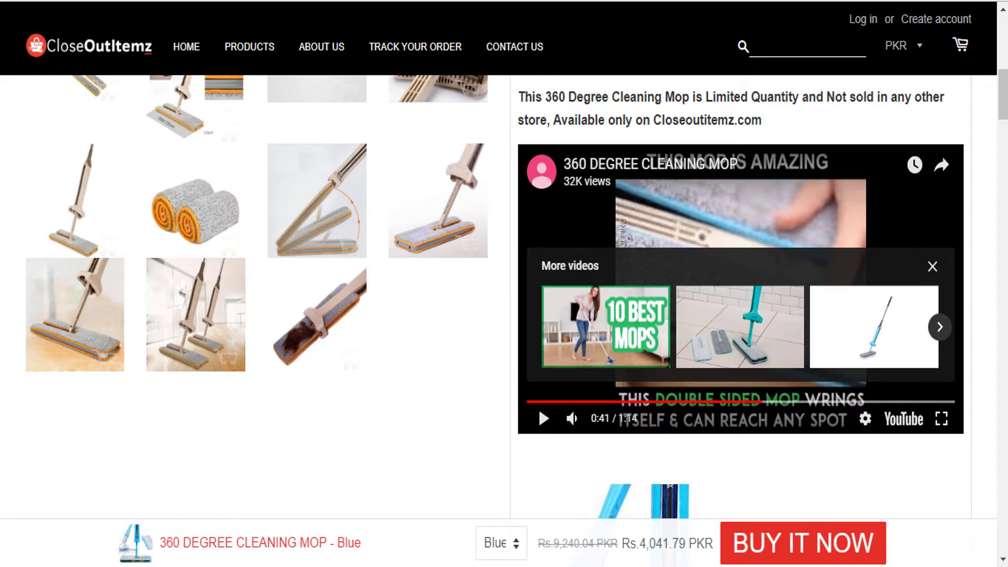
scroll(504, 294, up, 7)
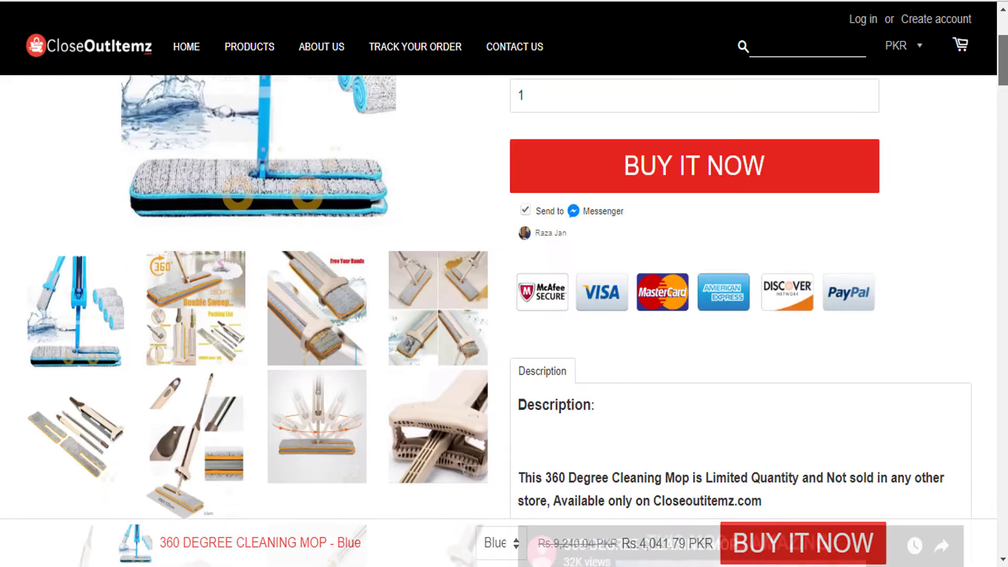
scroll(504, 294, up, 4)
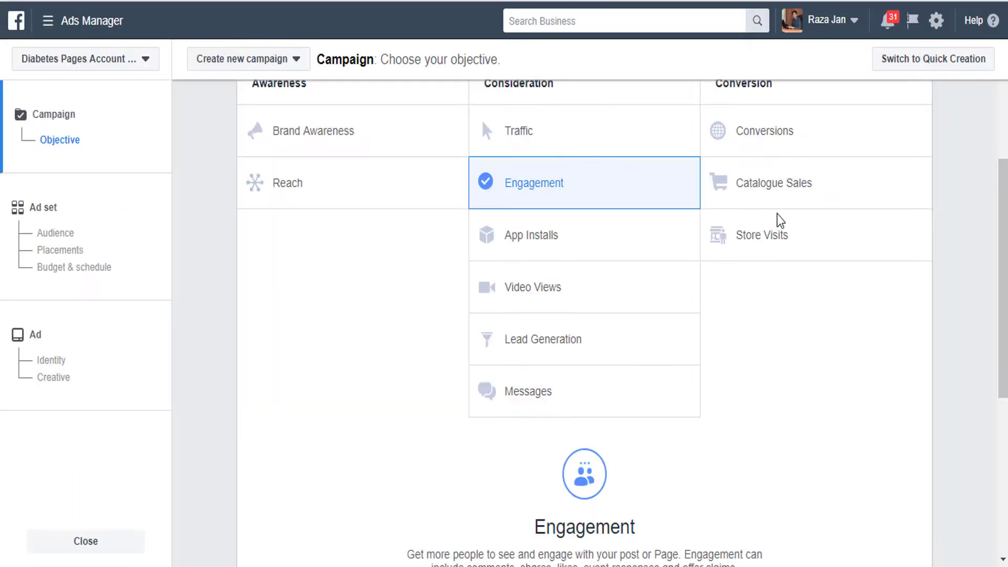
- Return to Ads Manager, replace the default name of the Post Engagement campaign and continue to the ad set
scroll(993, 379, down, 2)
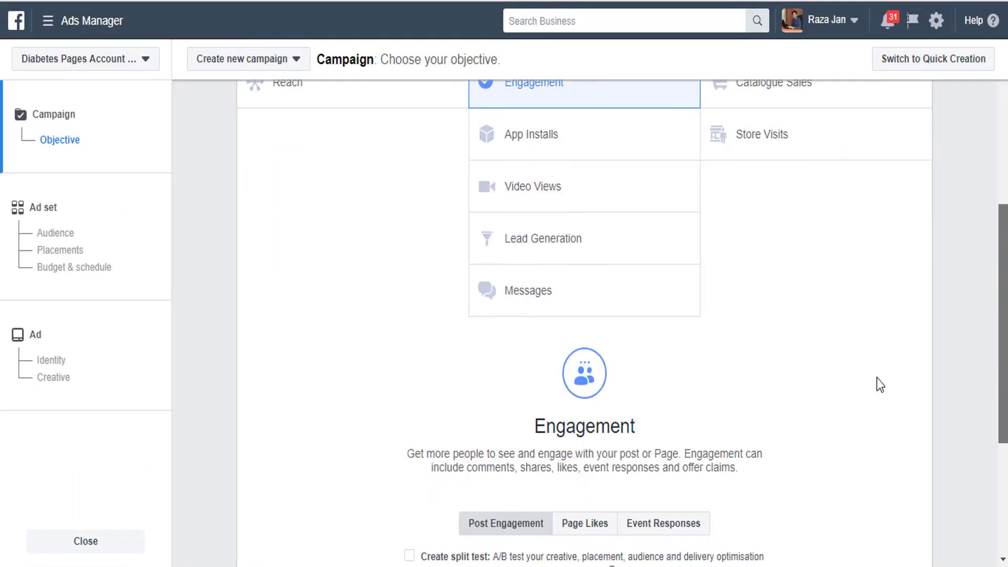
scroll(677, 416, down, 4)
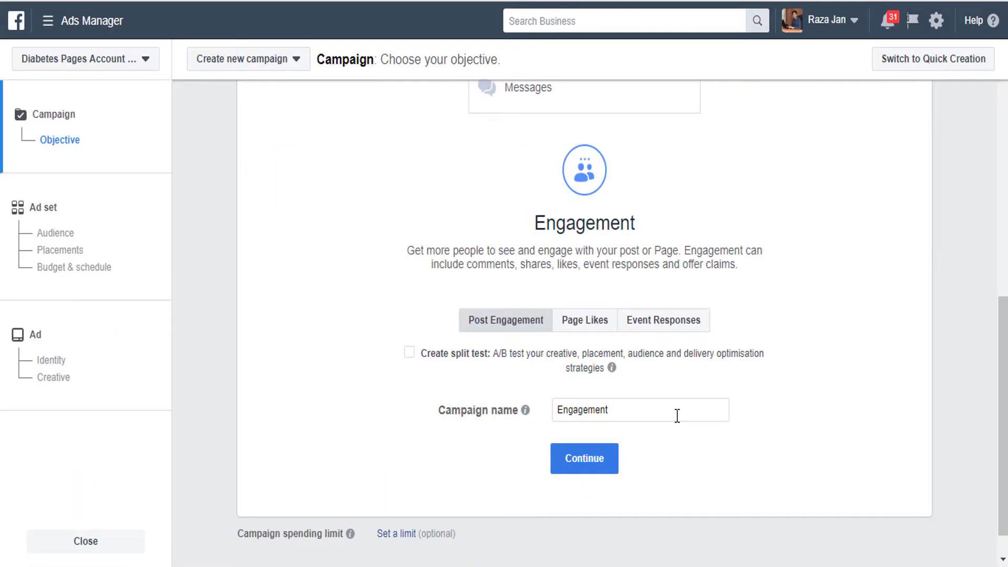
double_click(677, 416)
text(C)
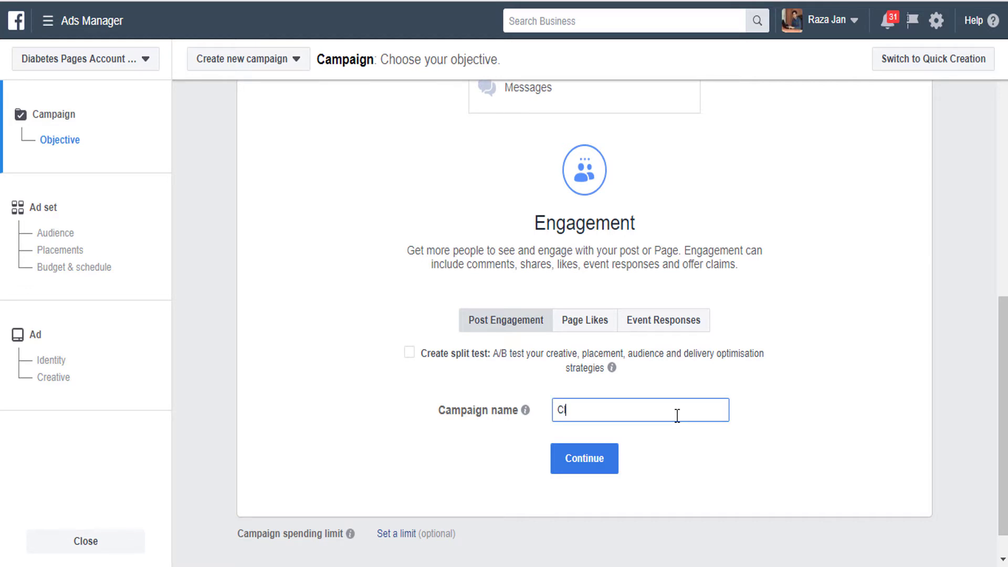
text(ountry)
click(584, 465)
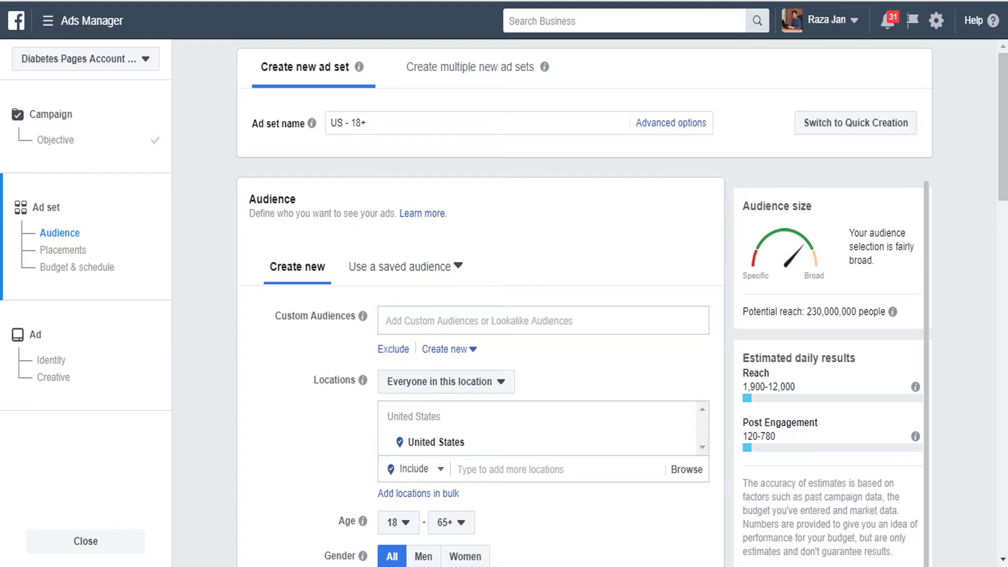
- Set the minimum age of the United States audience to 22
scroll(788, 200, down, 3)
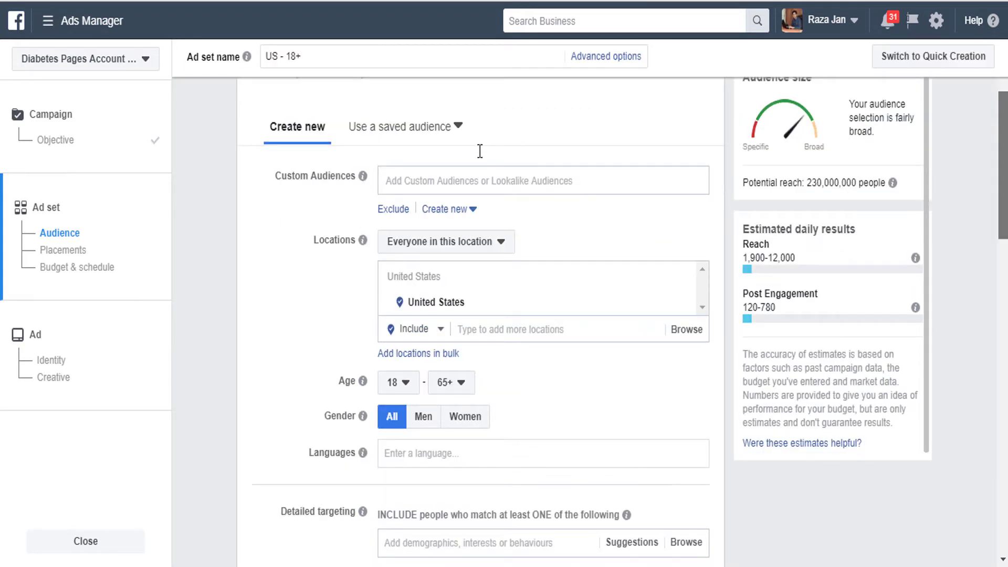
scroll(479, 151, down, 1)
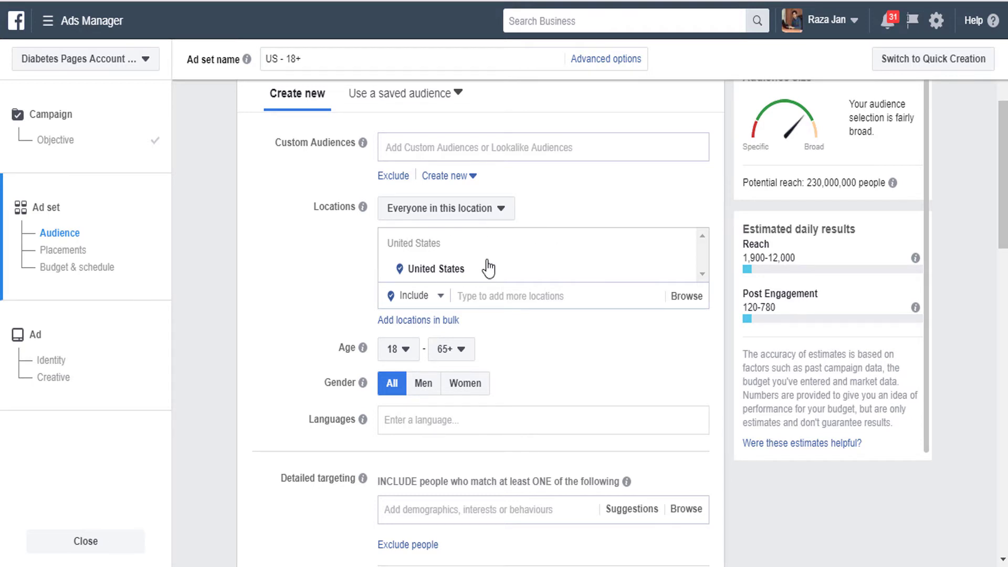
mouse_move(488, 268)
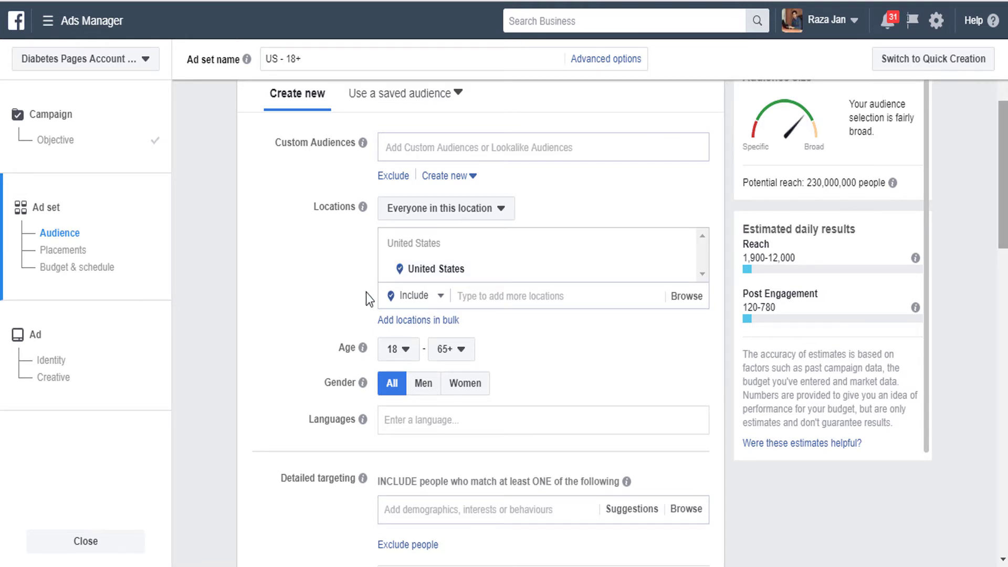
scroll(369, 291, down, 2)
click(398, 273)
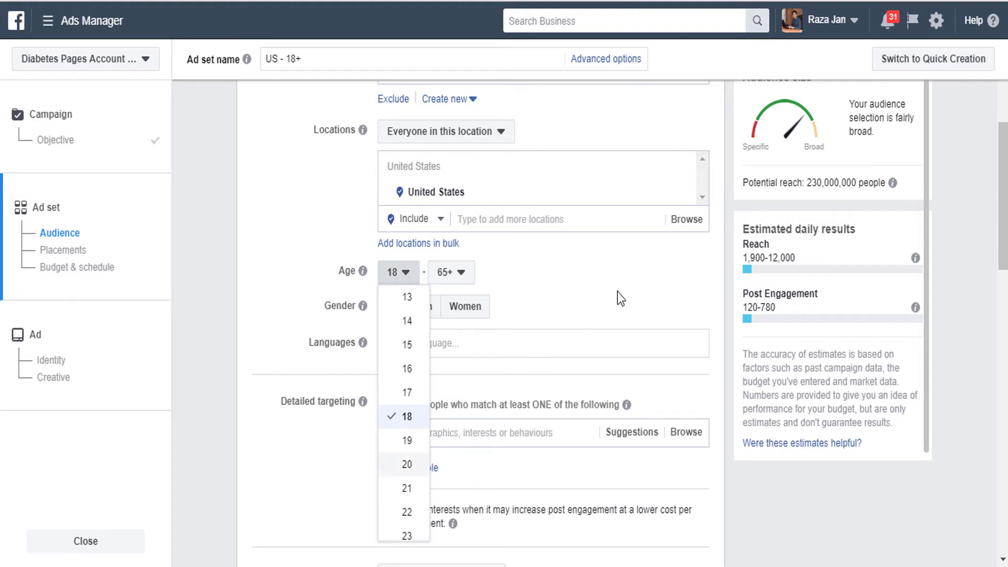
key(Return)
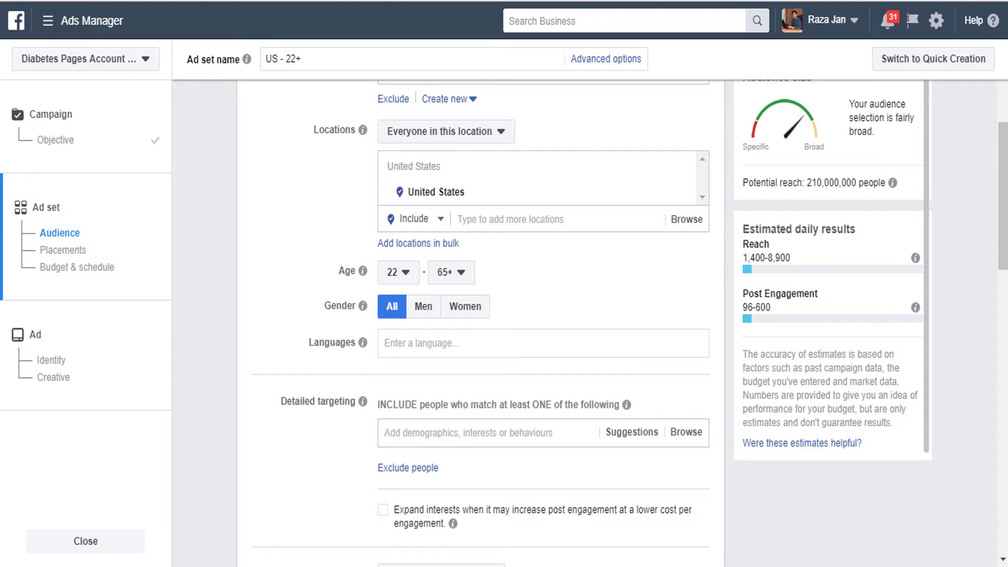
- Search the detailed targeting for cleaning and include the Cleaning interest
scroll(798, 333, down, 2)
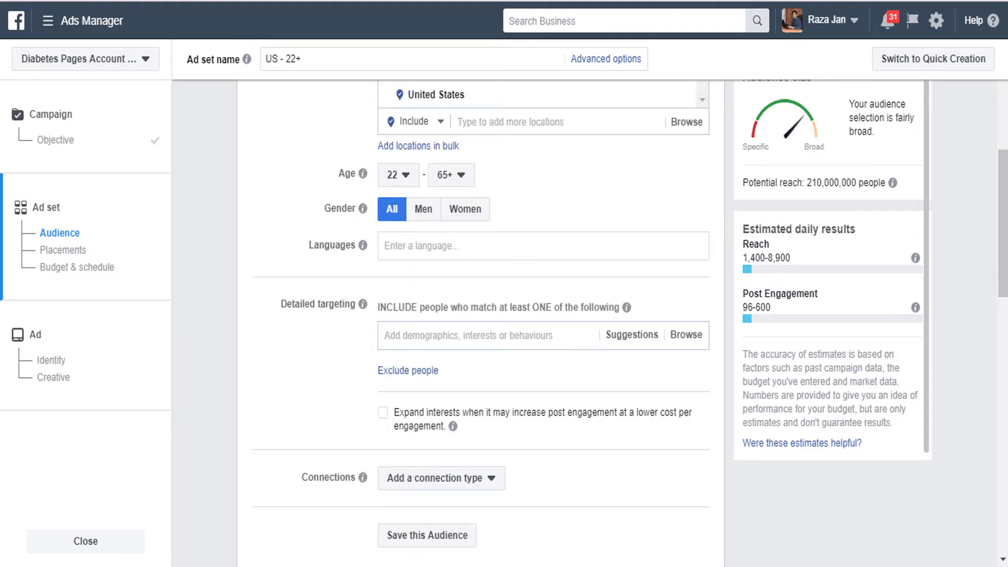
scroll(528, 340, up, 1)
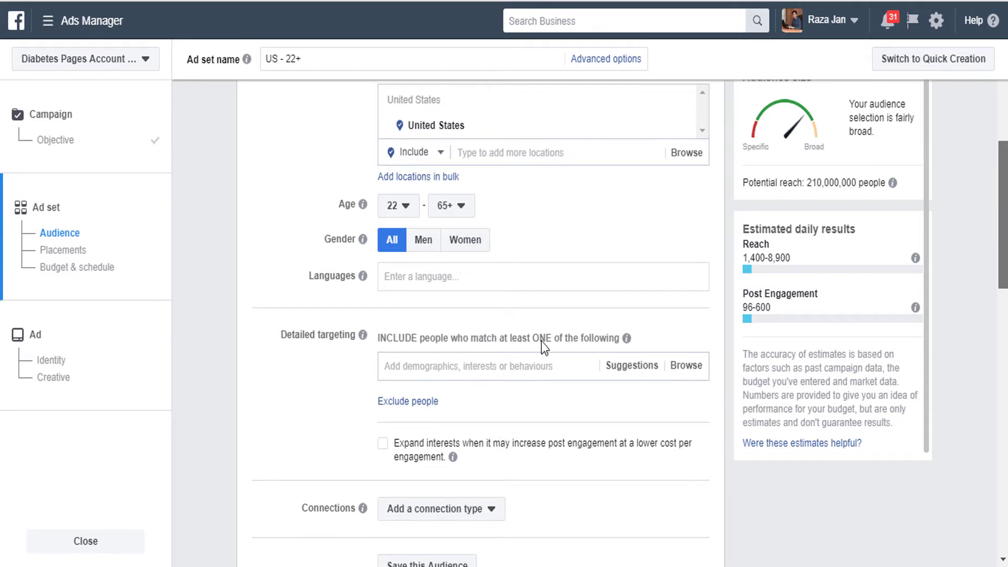
scroll(541, 342, down, 1)
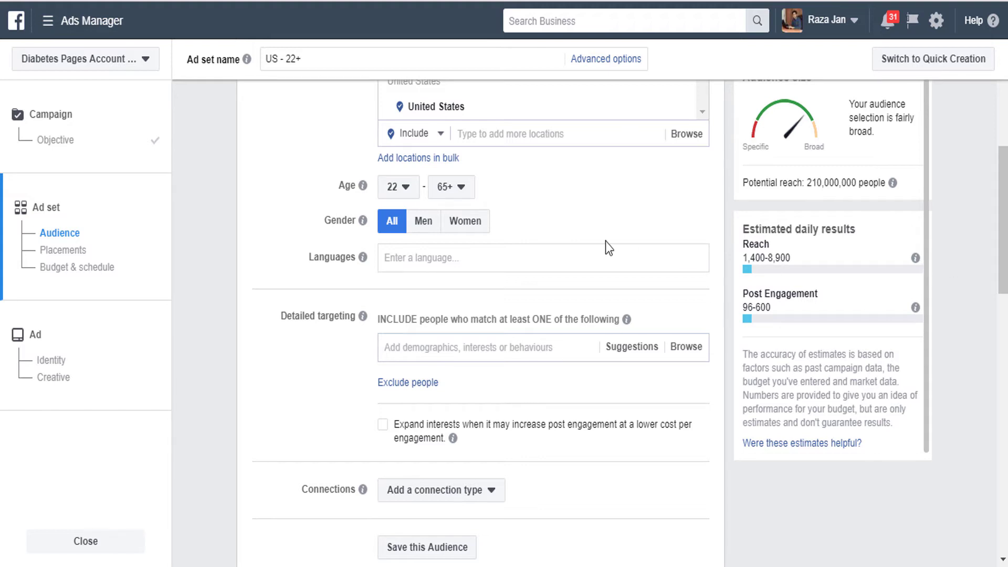
scroll(551, 257, down, 2)
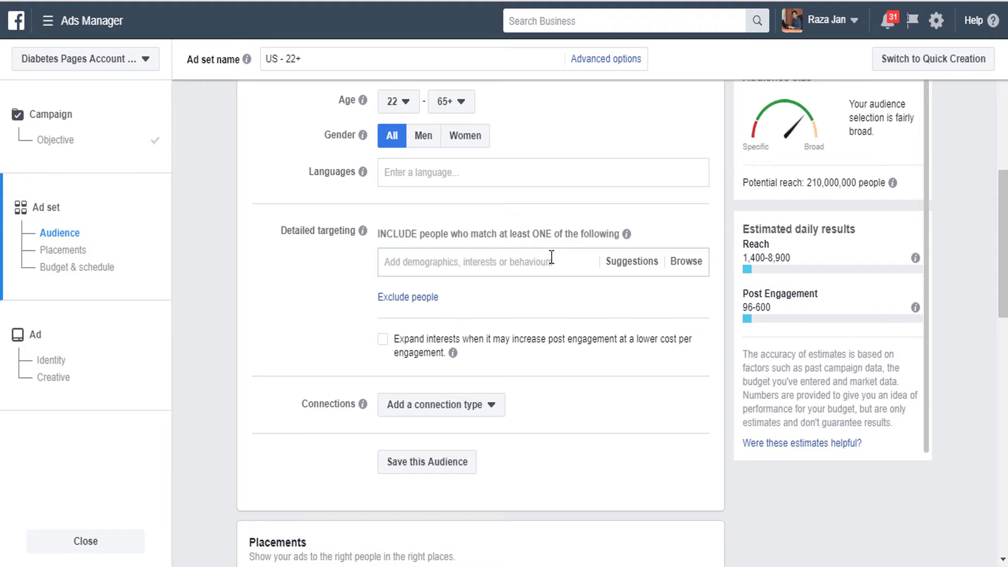
click(551, 257)
text(cleaning)
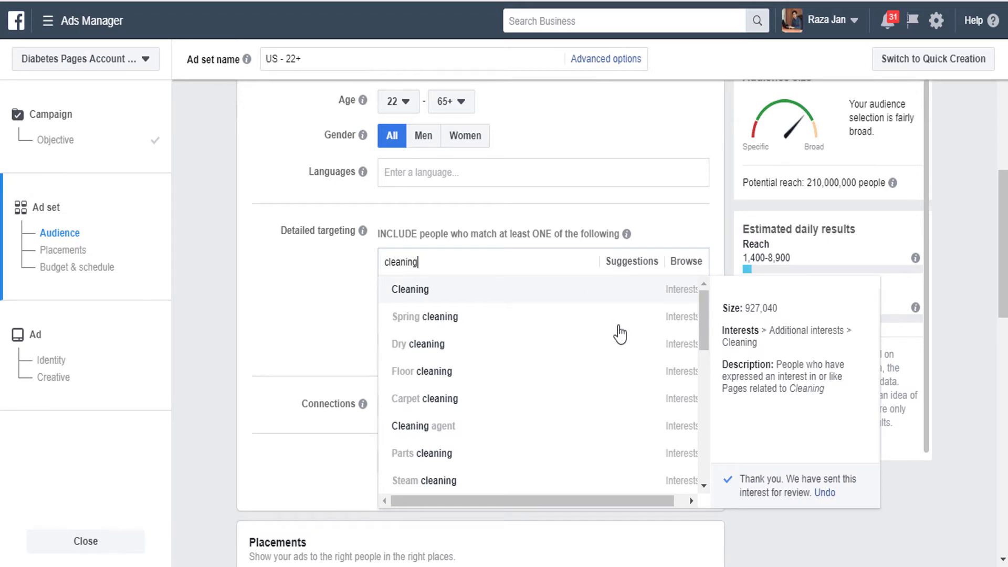
key(Return)
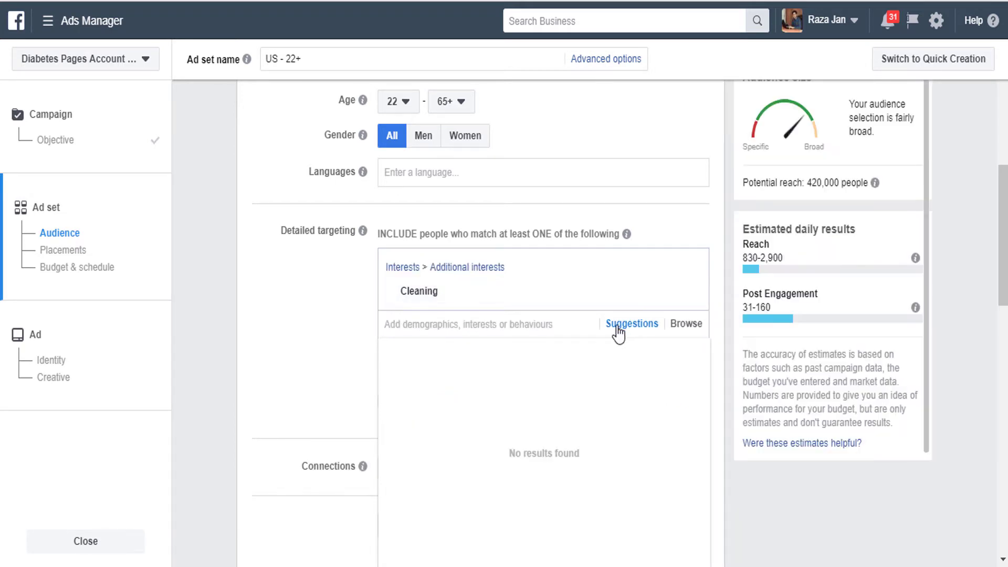
- Add the suggested Floor cleaning interest to the detailed targeting
click(620, 330)
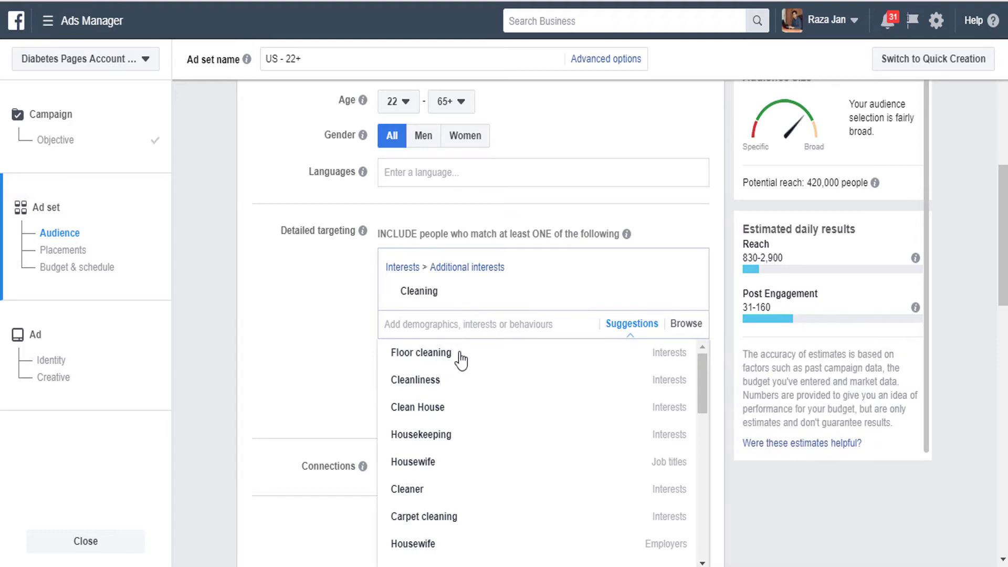
mouse_move(460, 358)
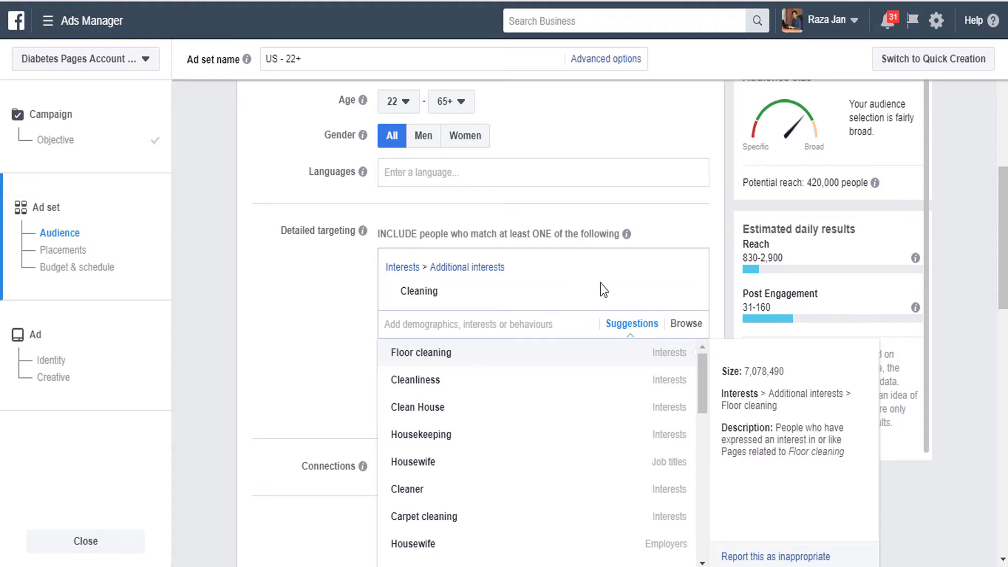
key(Return)
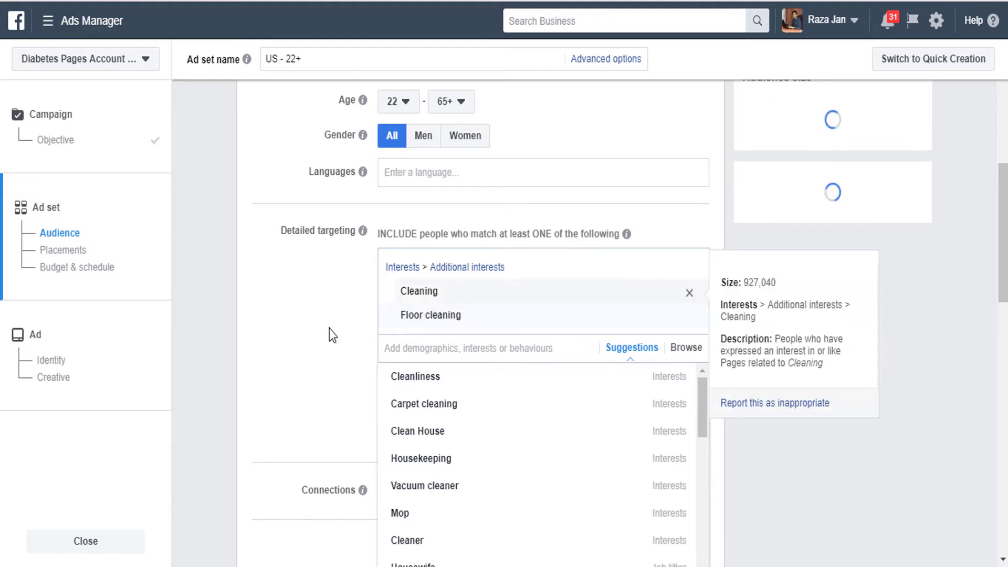
- Remove the Cleaning interest from the detailed targeting, keeping only Floor cleaning
click(643, 307)
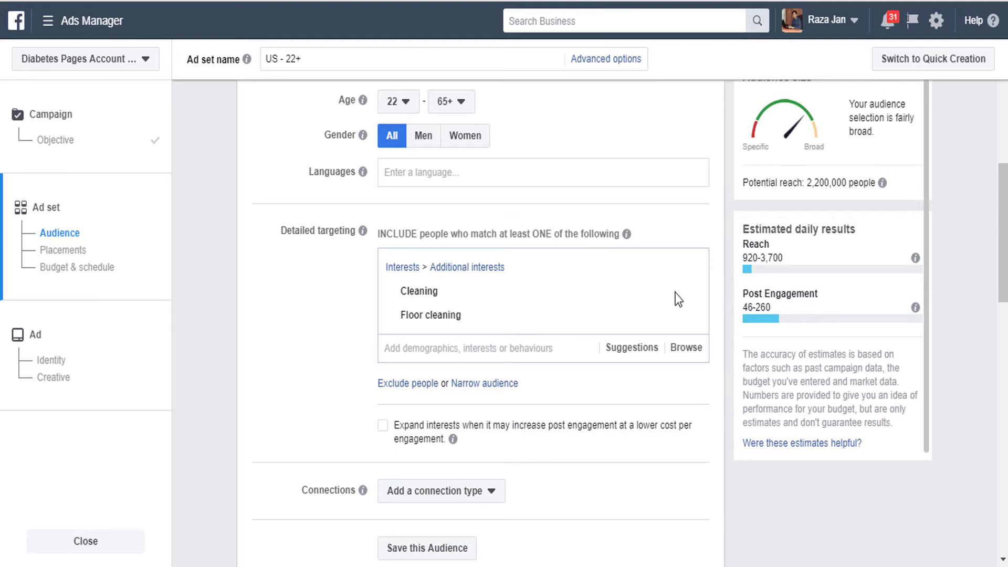
mouse_move(696, 298)
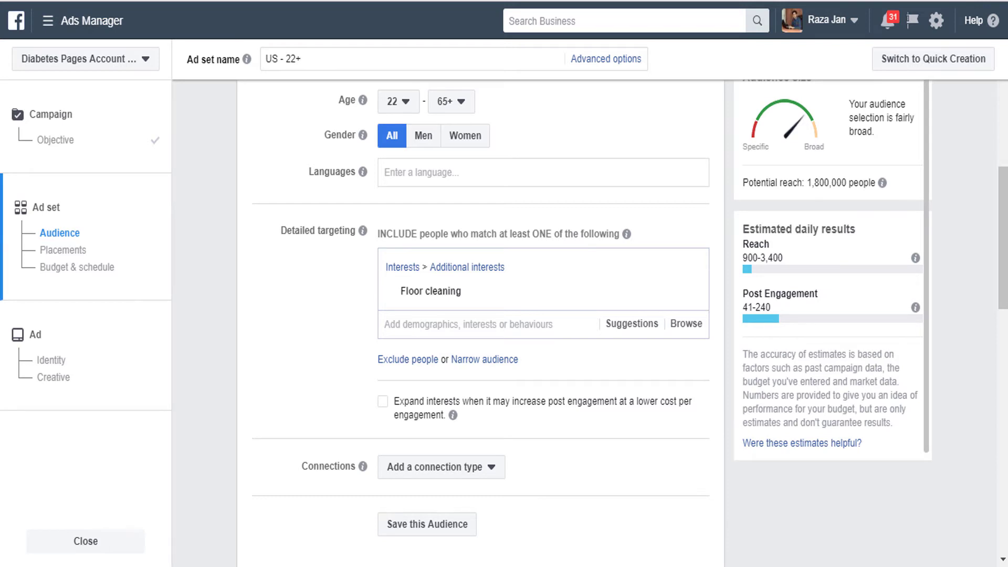
scroll(543, 315, up, 1)
scroll(544, 315, up, 5)
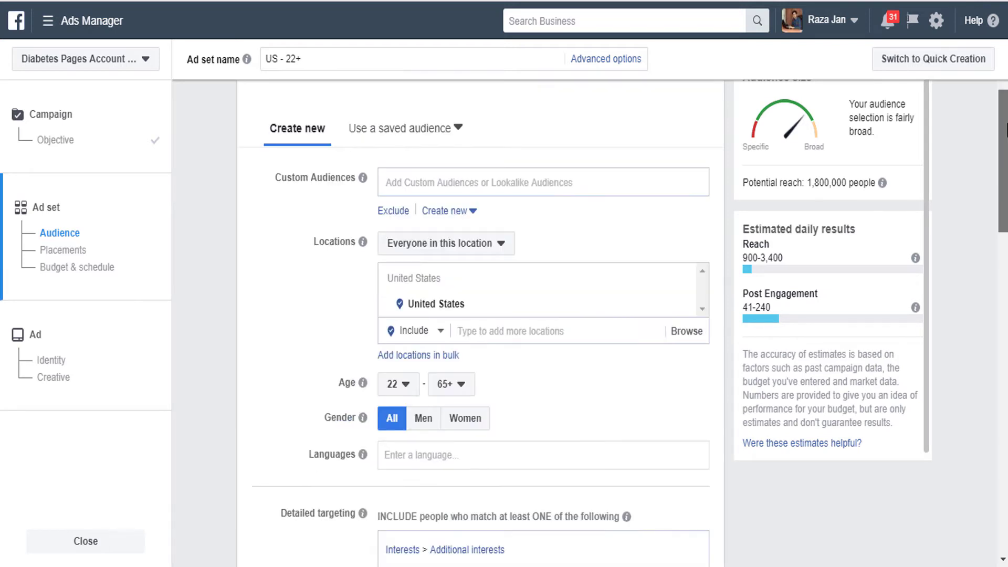
- Narrow the detailed targeting so that people must also match the Cleaning interest
scroll(544, 316, up, 3)
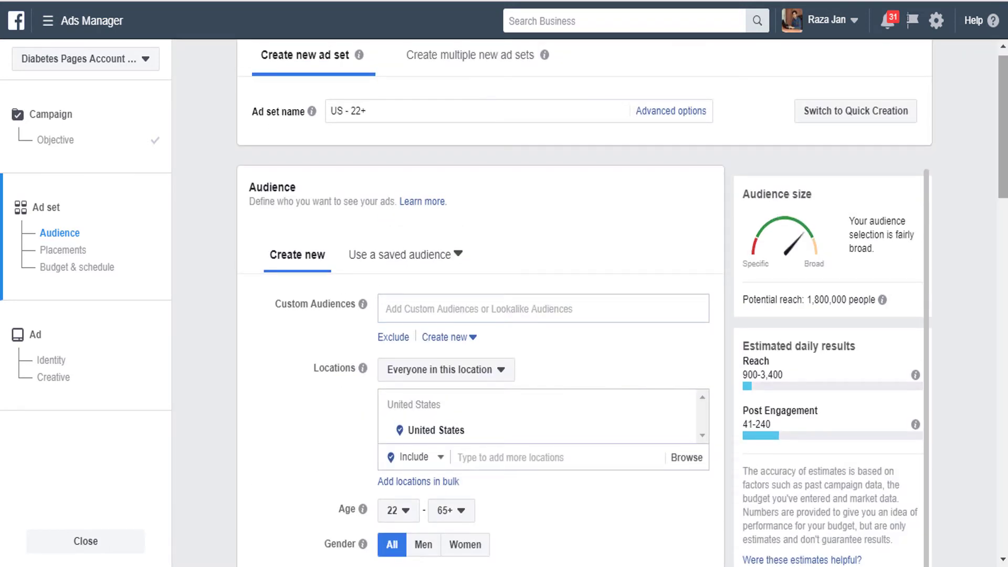
scroll(1006, 229, down, 1)
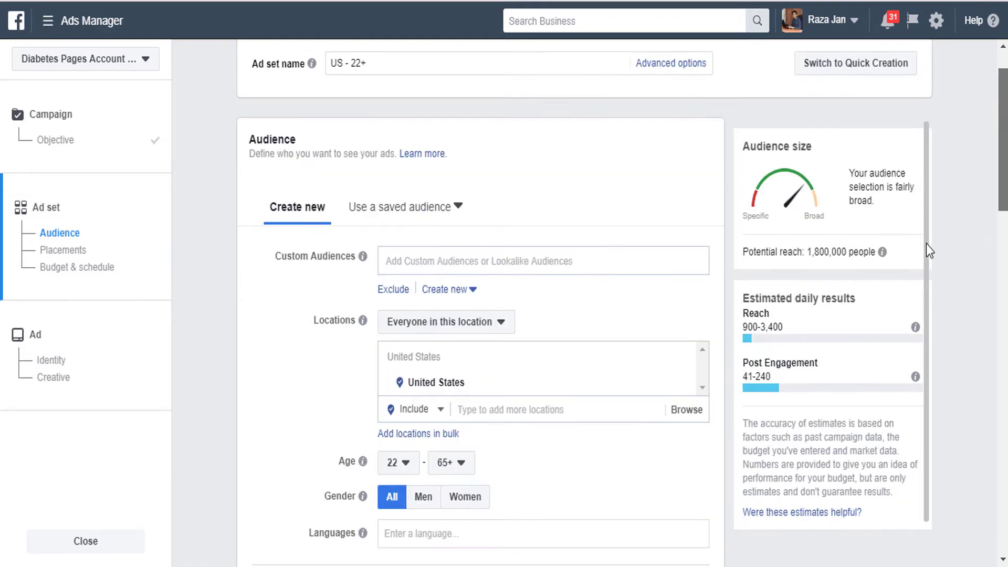
scroll(979, 197, down, 5)
scroll(979, 197, down, 1)
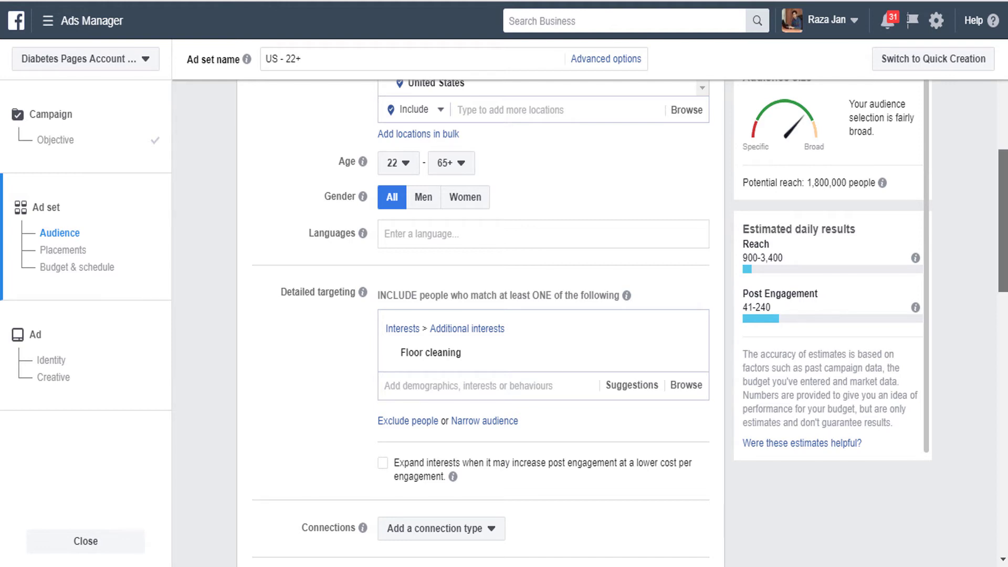
drag(1007, 271, 1006, 266)
scroll(410, 307, down, 2)
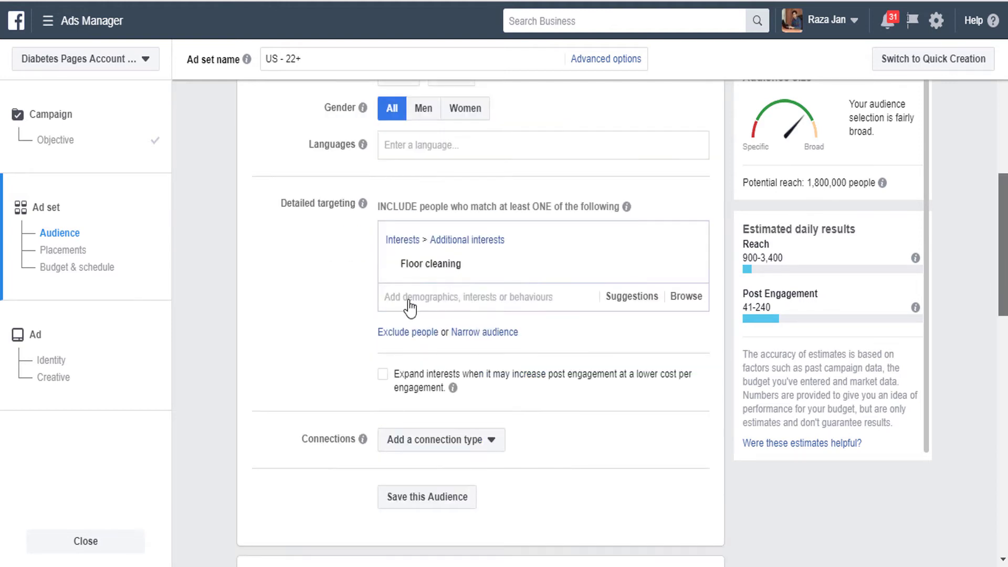
scroll(396, 291, down, 1)
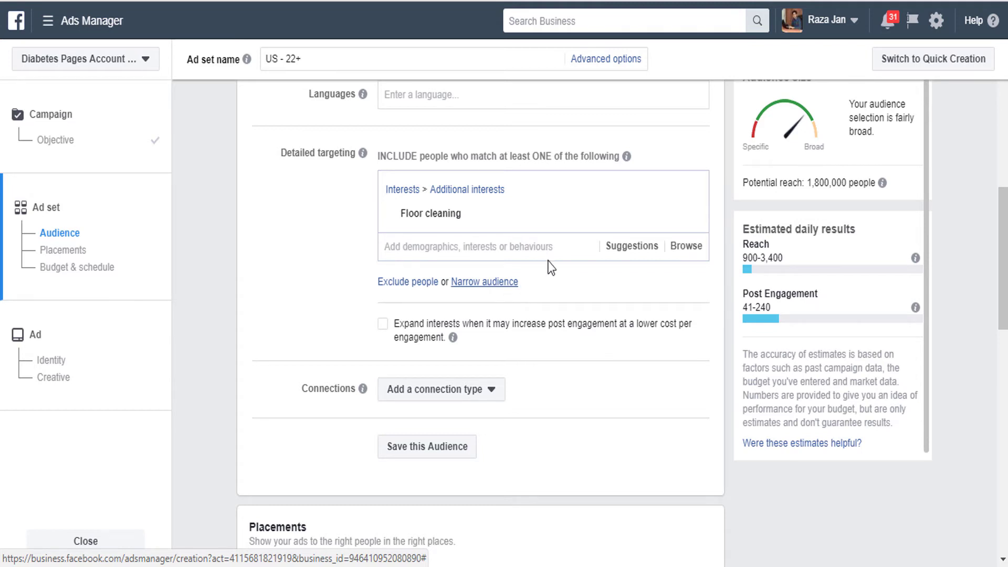
click(478, 284)
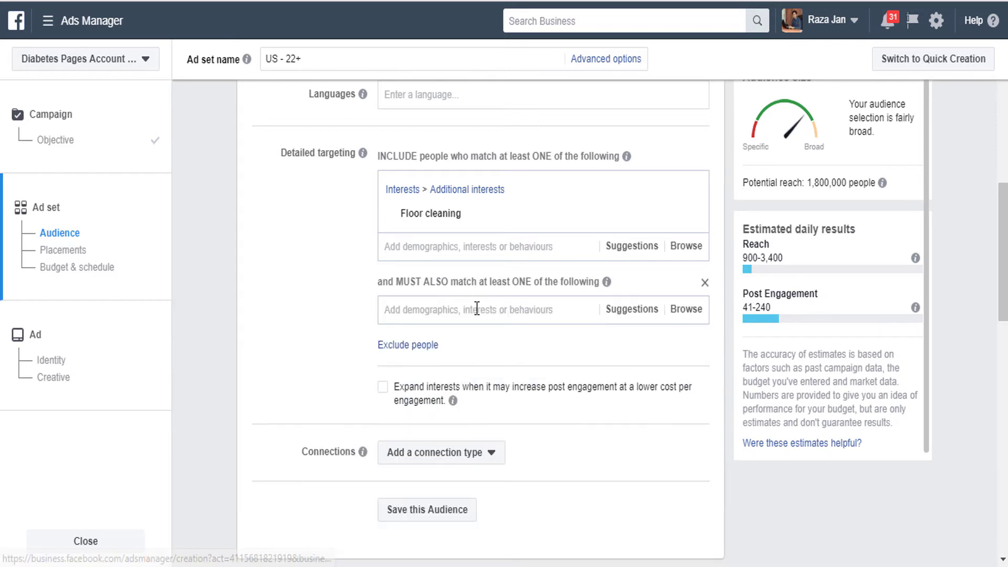
click(477, 309)
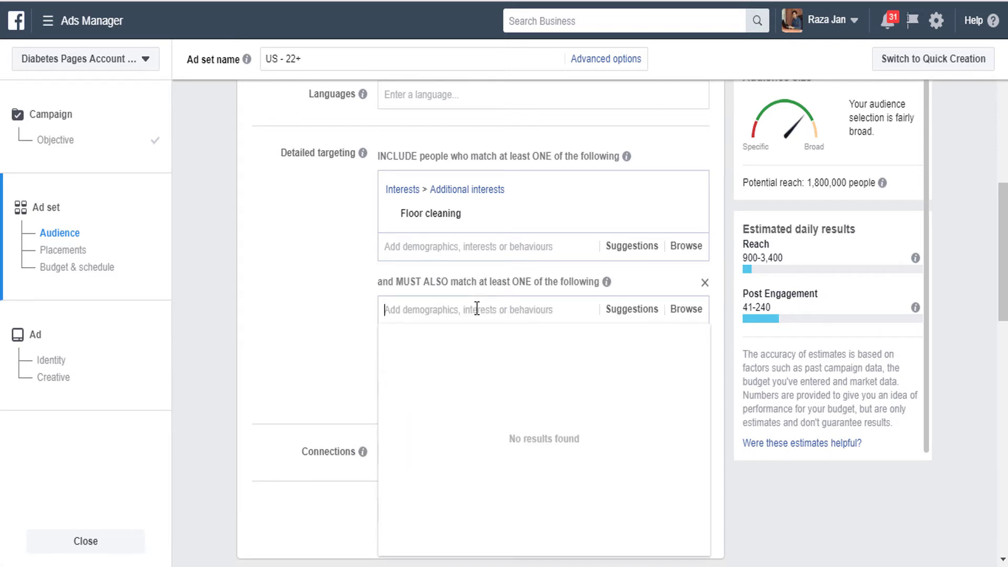
text(cleaning)
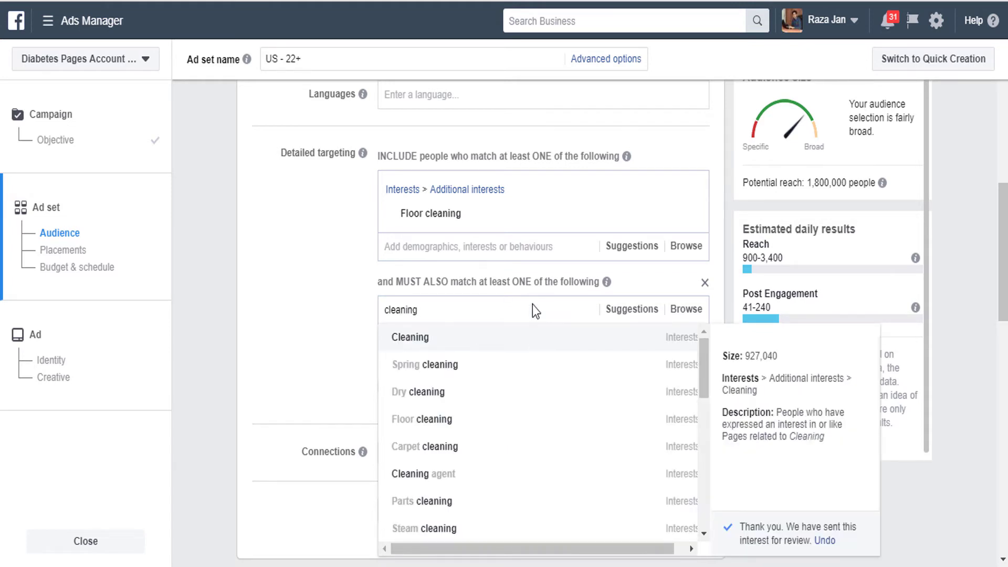
click(519, 331)
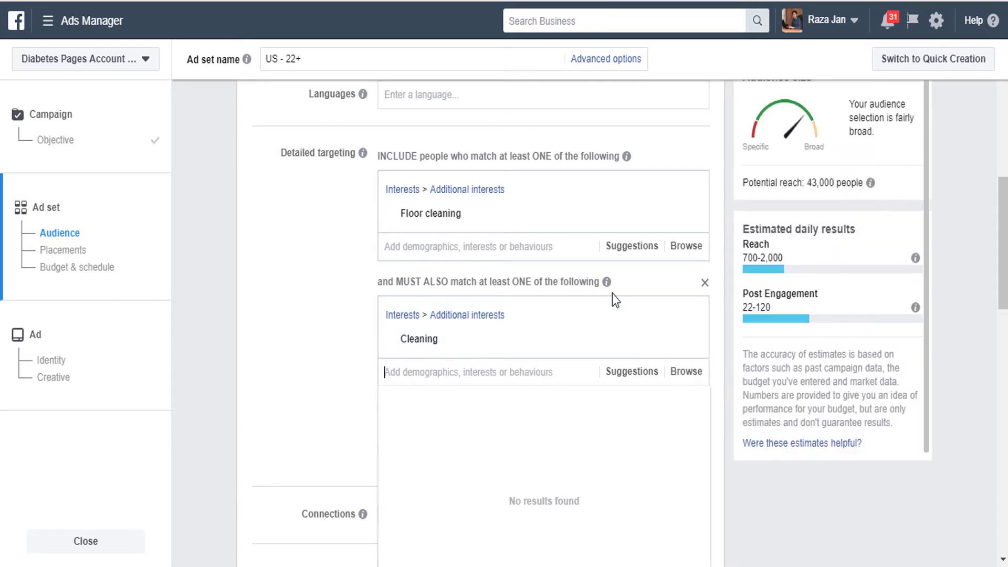
mouse_move(605, 354)
click(323, 349)
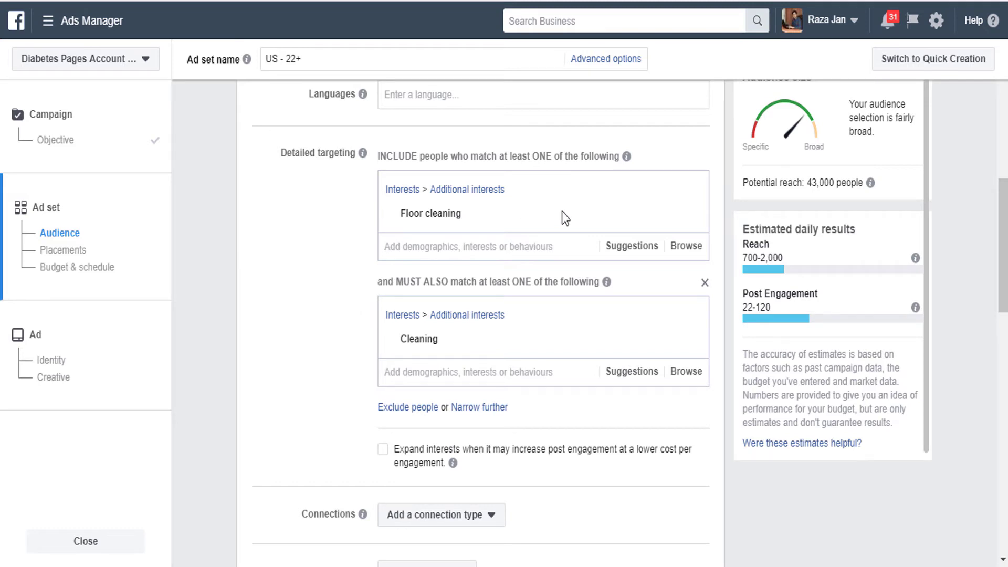
- Remove the Cleaning interest from the must-also-match group of the detailed targeting
mouse_move(562, 212)
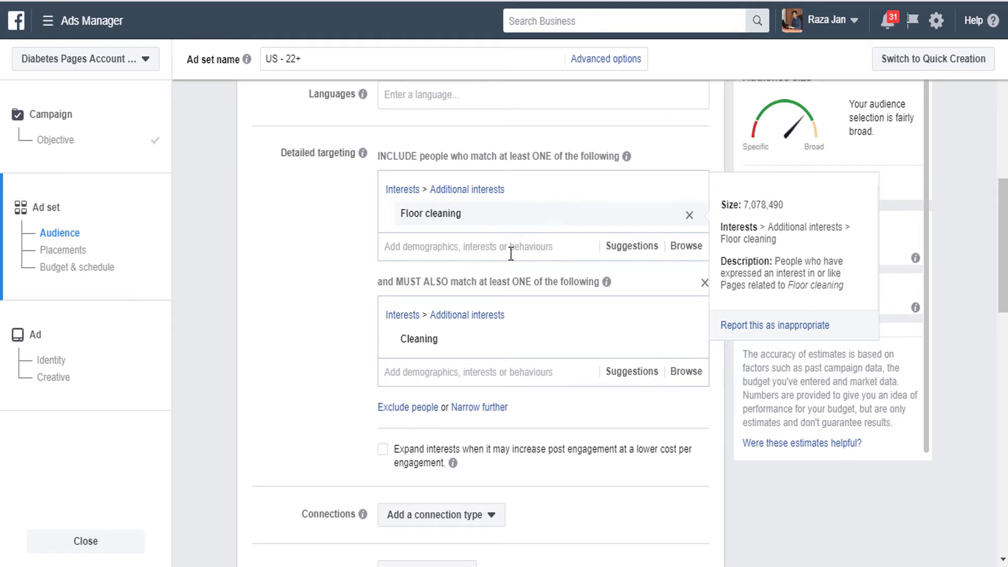
mouse_move(691, 328)
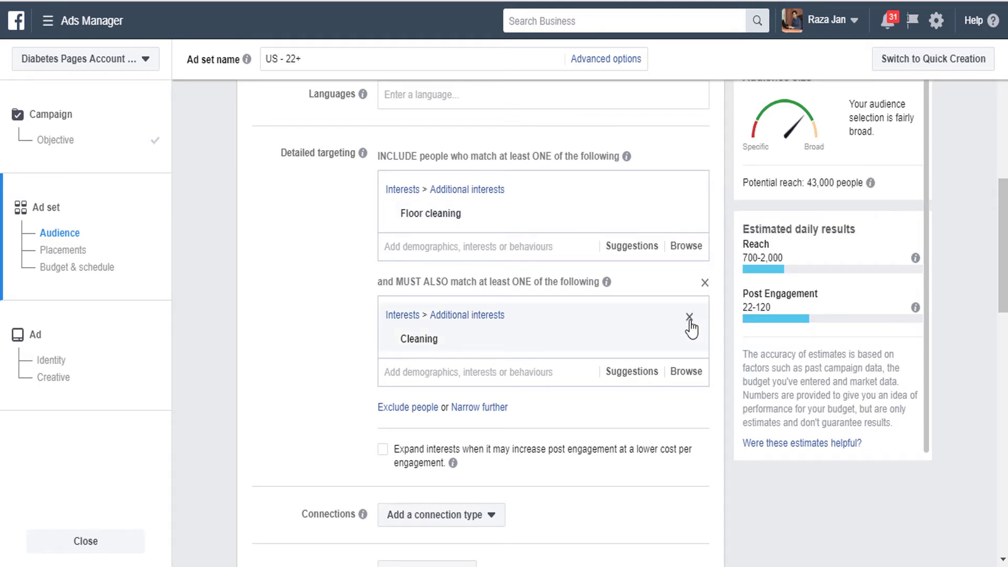
click(689, 318)
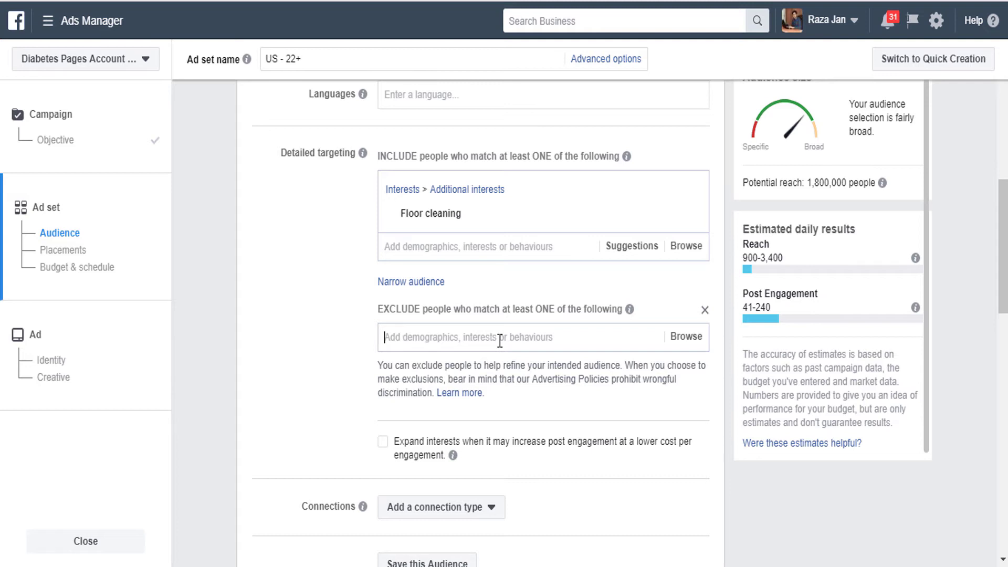
- Try excluding people with the Driving interest from the audience, and remove that exclusion group again
text(dr)
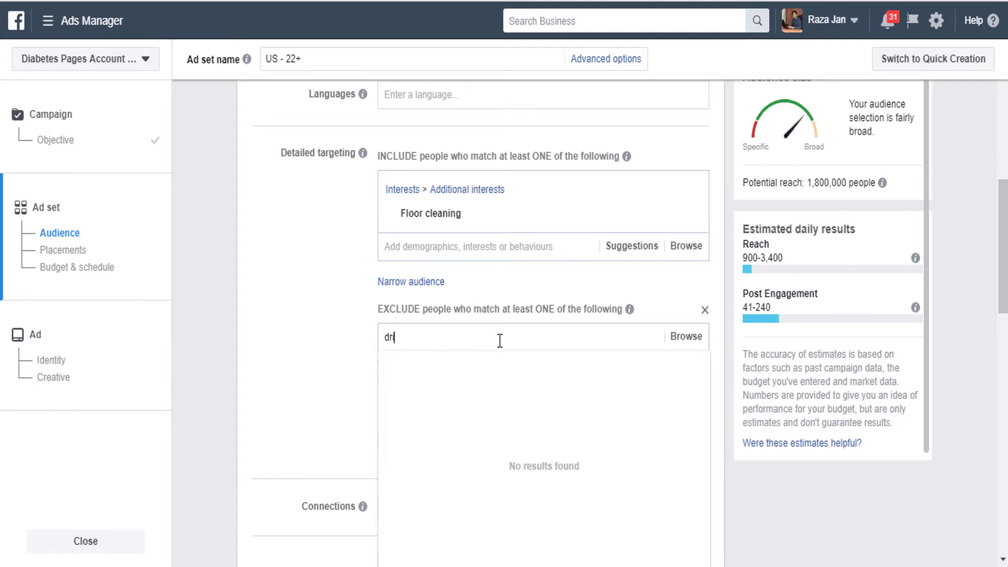
text(iv)
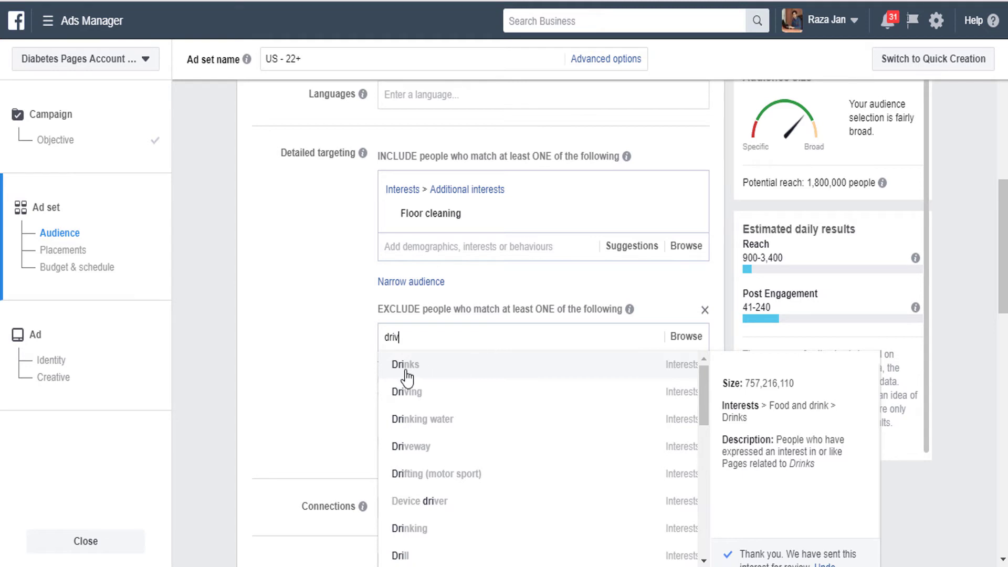
text(ing)
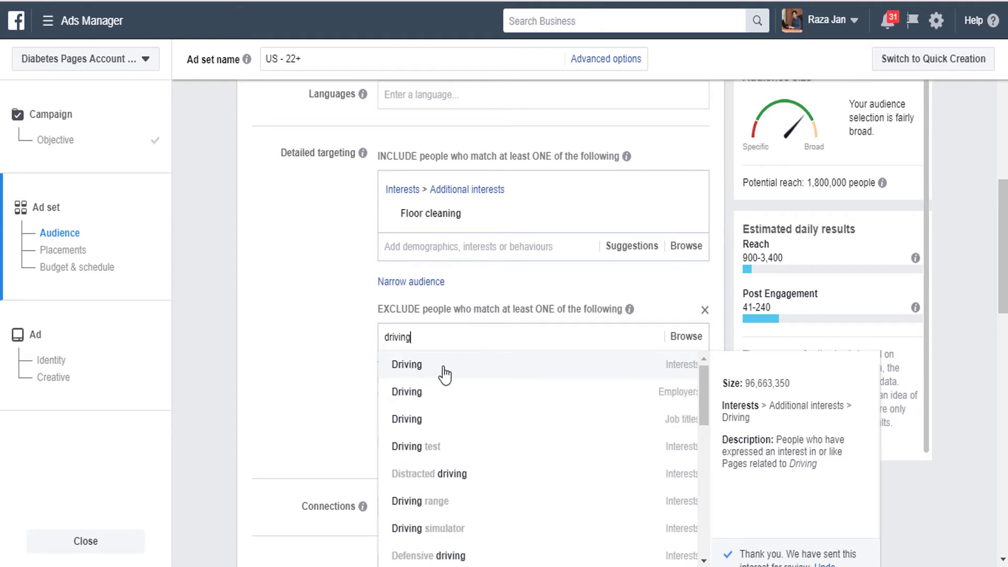
click(563, 357)
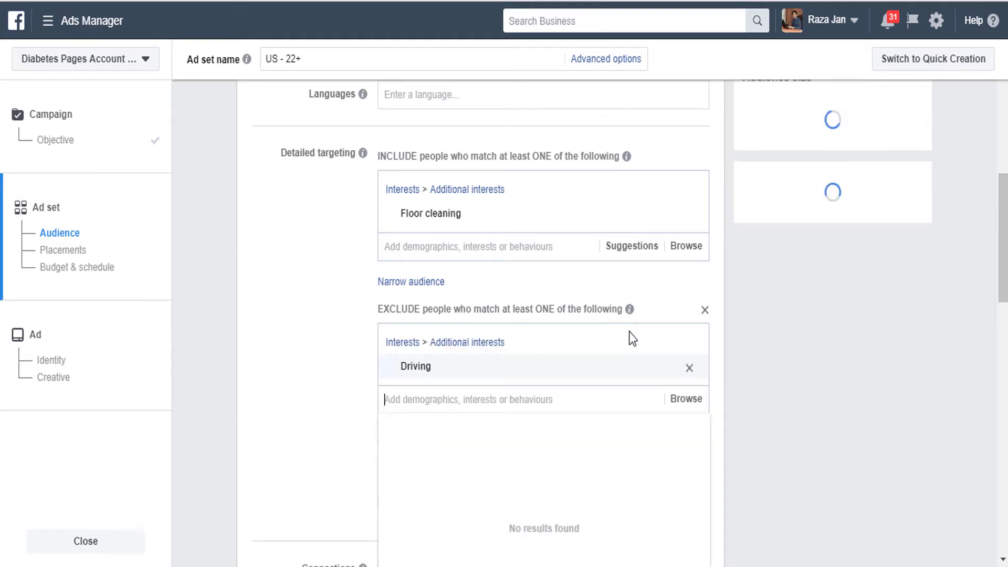
click(704, 313)
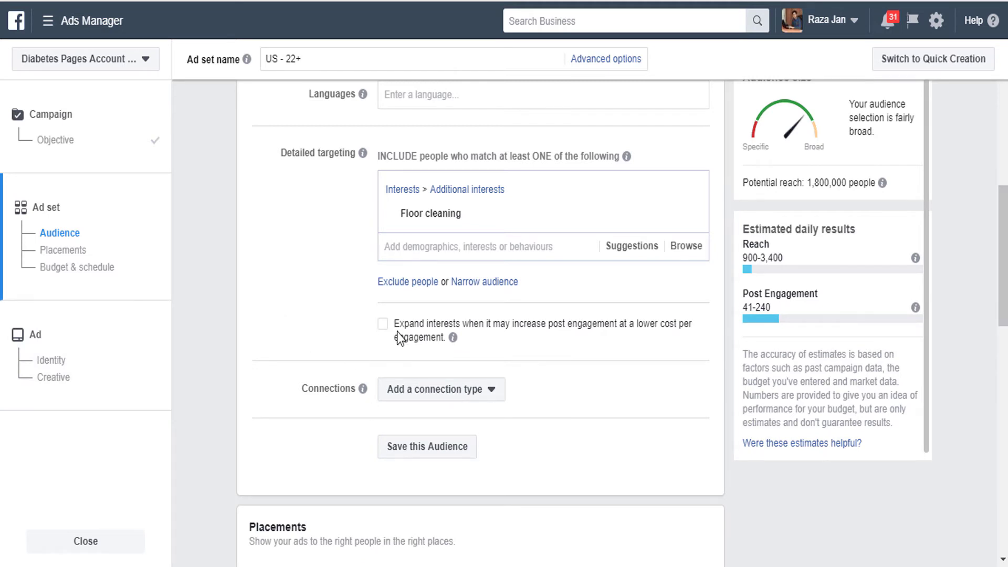
- Examine the connection types available for the audience without choosing one
mouse_move(363, 389)
scroll(483, 271, down, 2)
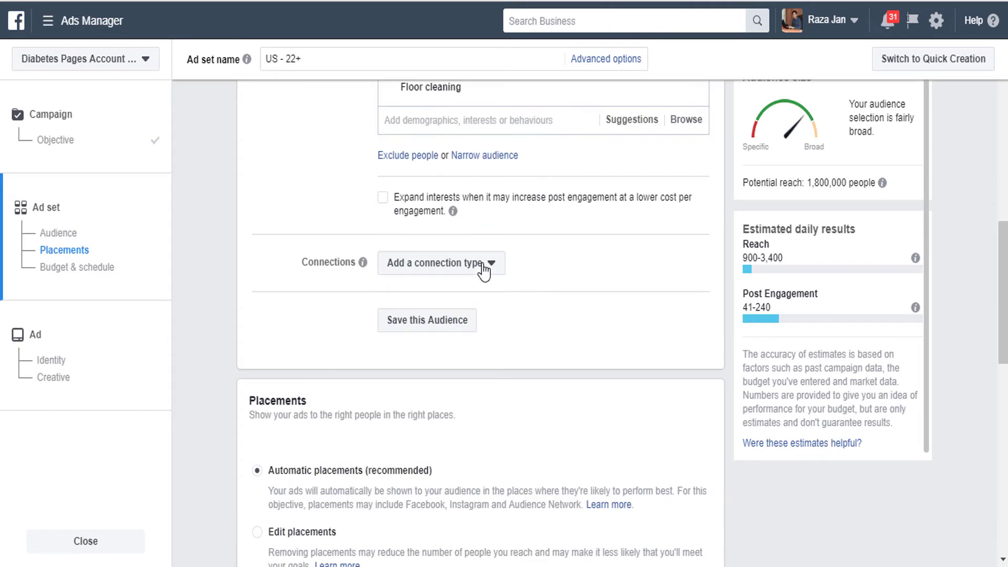
click(451, 268)
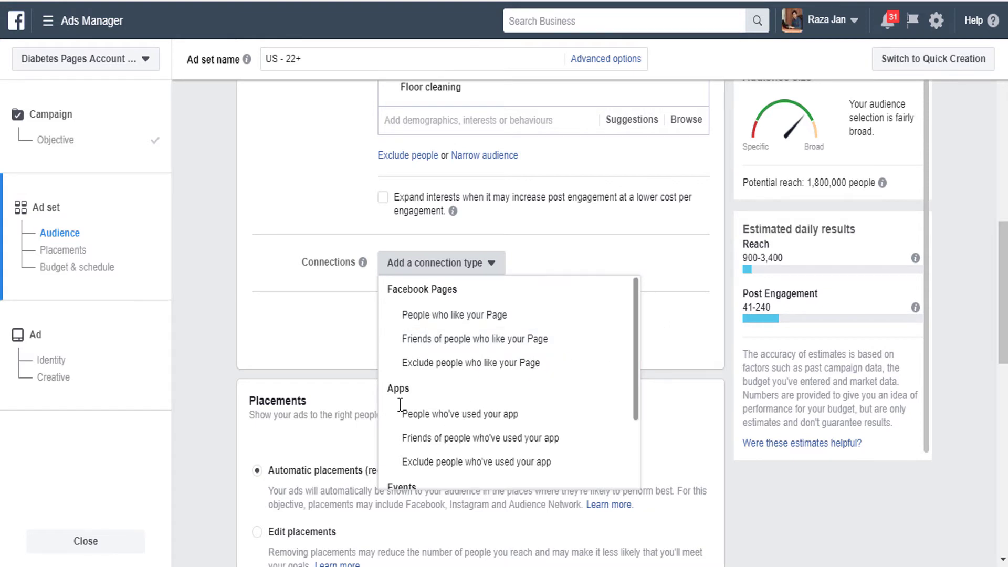
key(Escape)
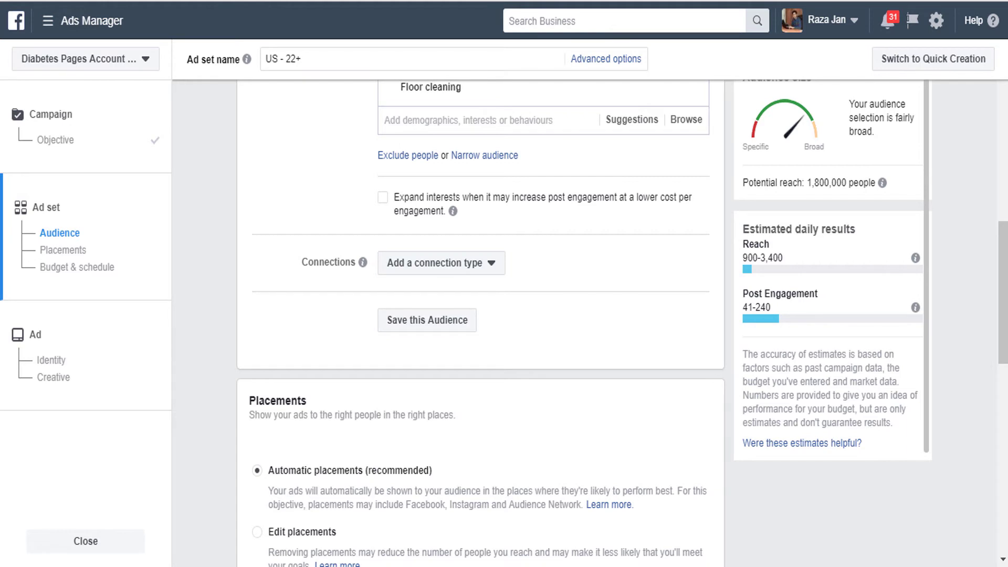
- Switch the ad set to edited placements and limit the device types to Mobile and Desktop by deselecting Connected TV
scroll(1005, 362, down, 3)
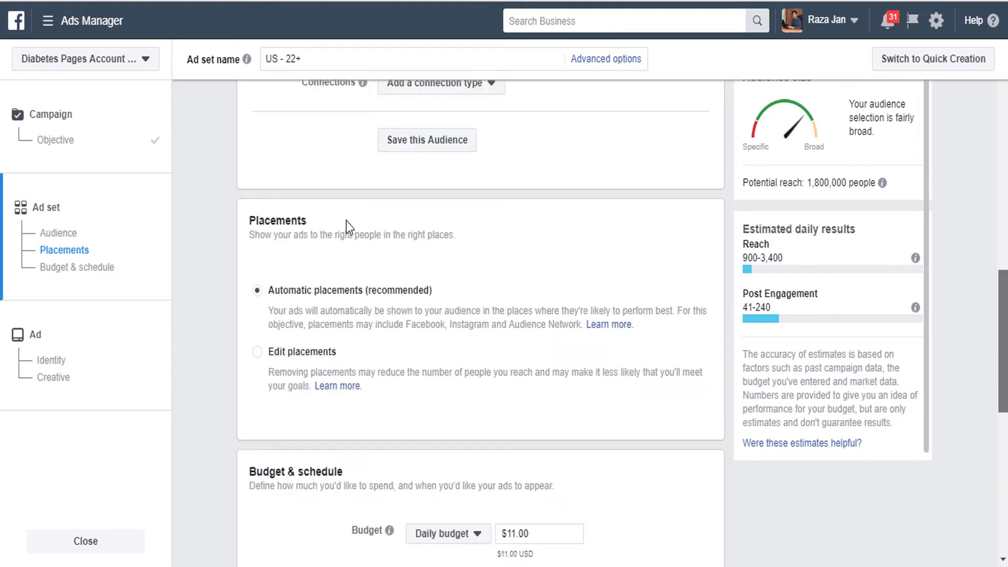
scroll(344, 221, down, 1)
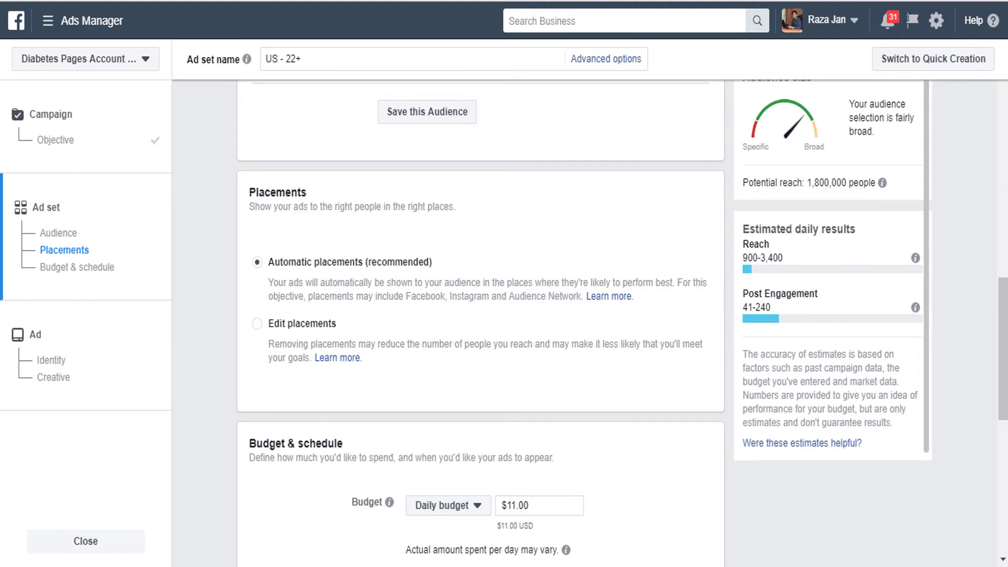
click(294, 324)
scroll(315, 323, down, 3)
click(340, 227)
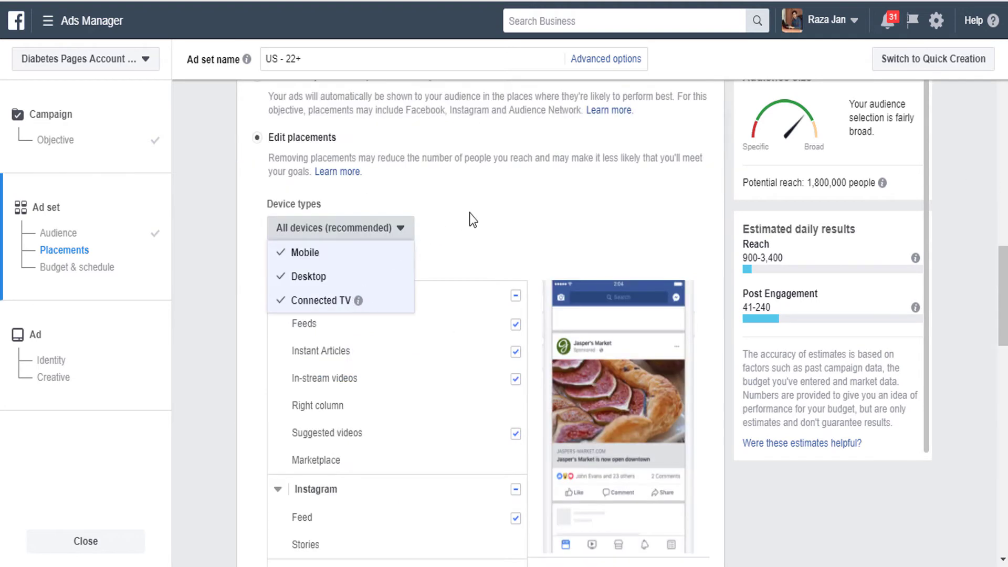
click(378, 230)
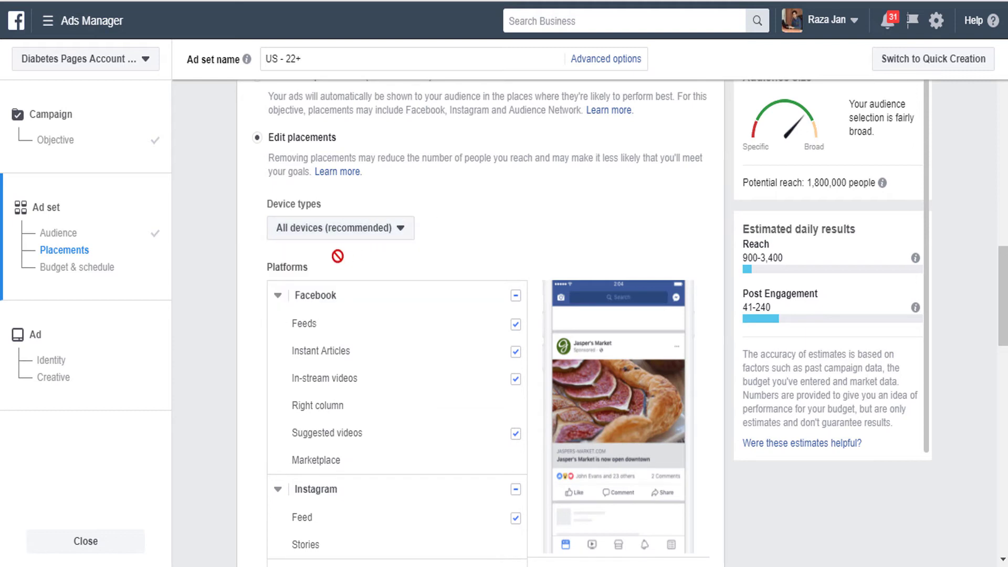
click(286, 231)
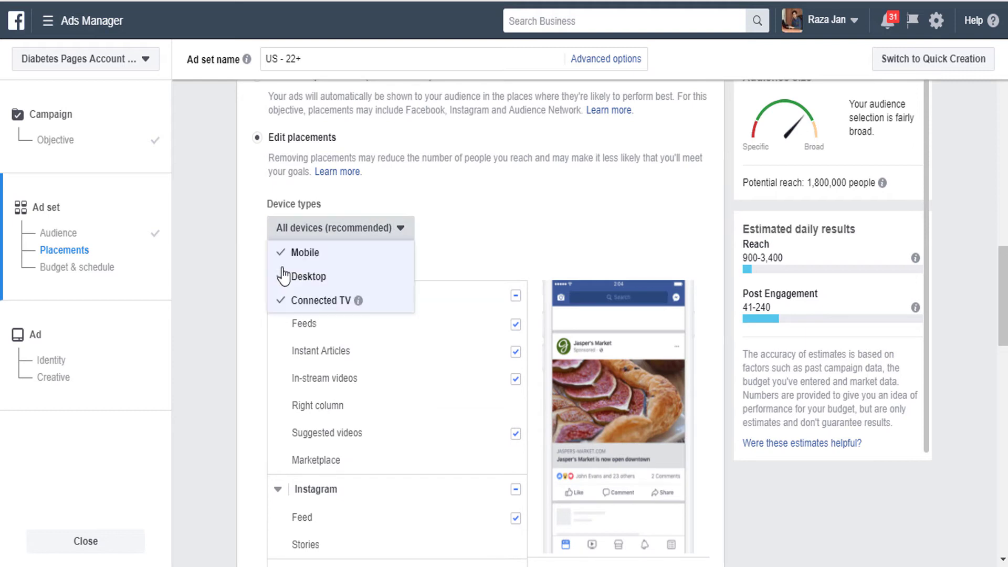
click(298, 307)
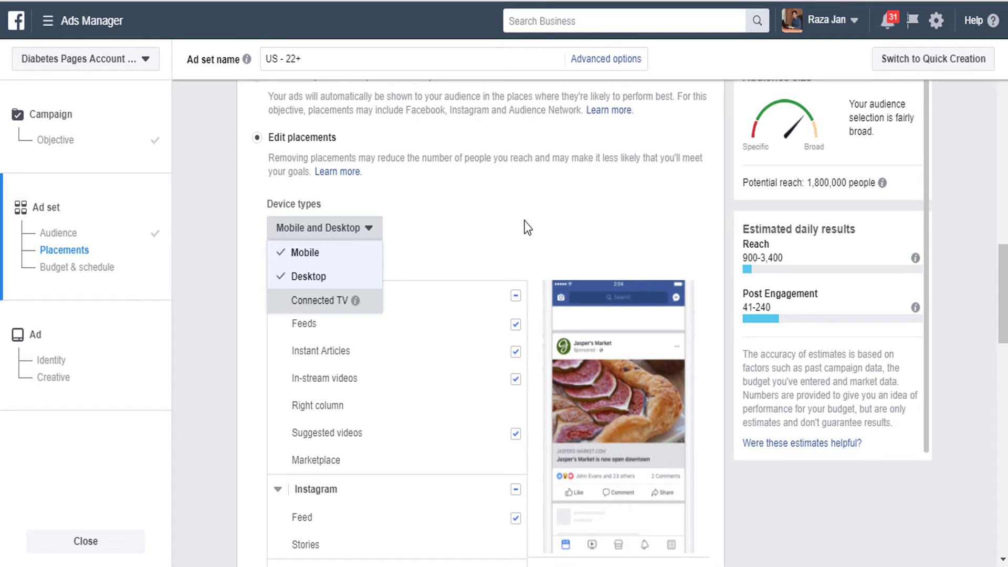
click(527, 227)
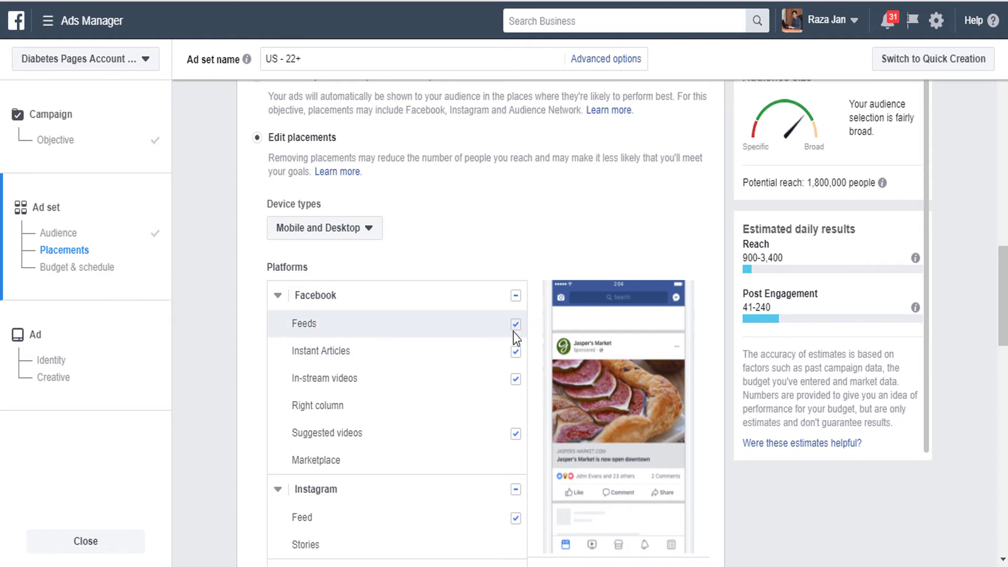
- Remove Instant Articles, Suggested videos and In-stream videos from the Facebook placements, keeping only Feeds
click(515, 350)
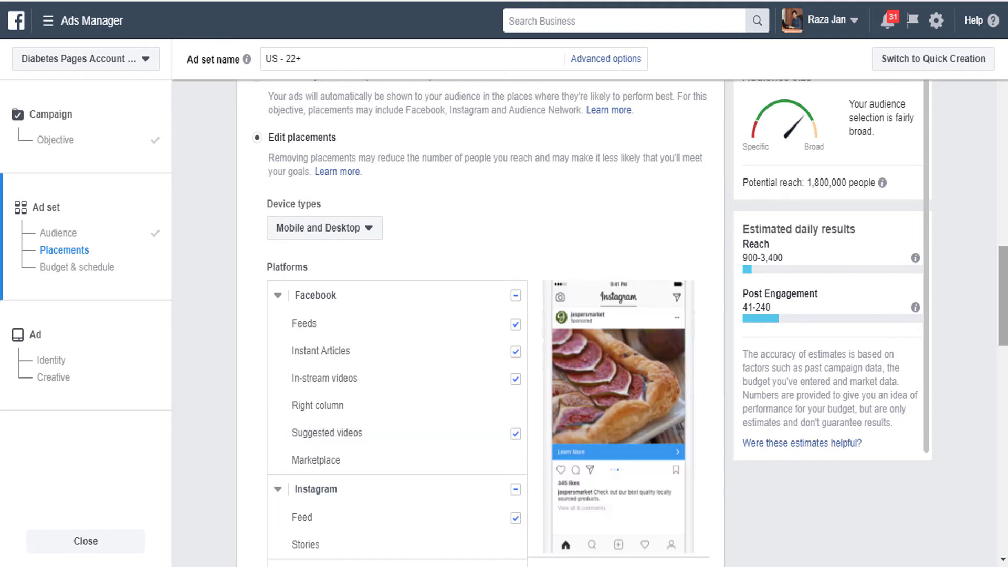
scroll(487, 315, down, 5)
scroll(530, 248, up, 4)
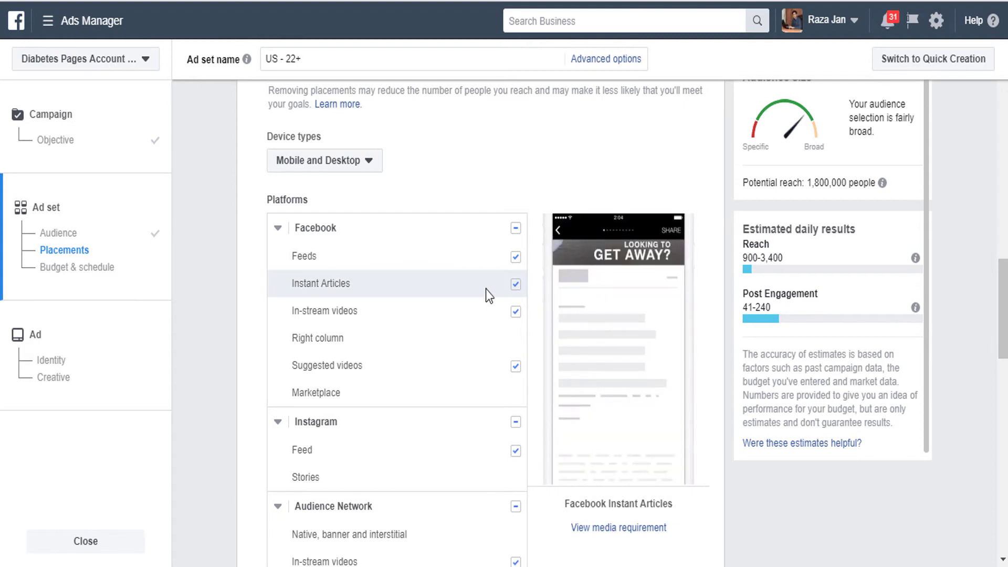
click(513, 290)
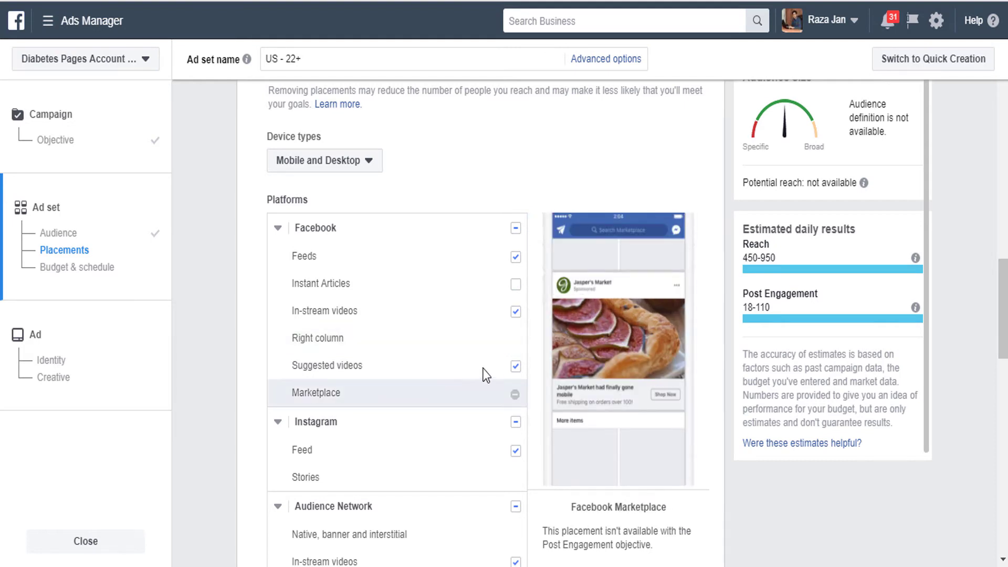
click(515, 367)
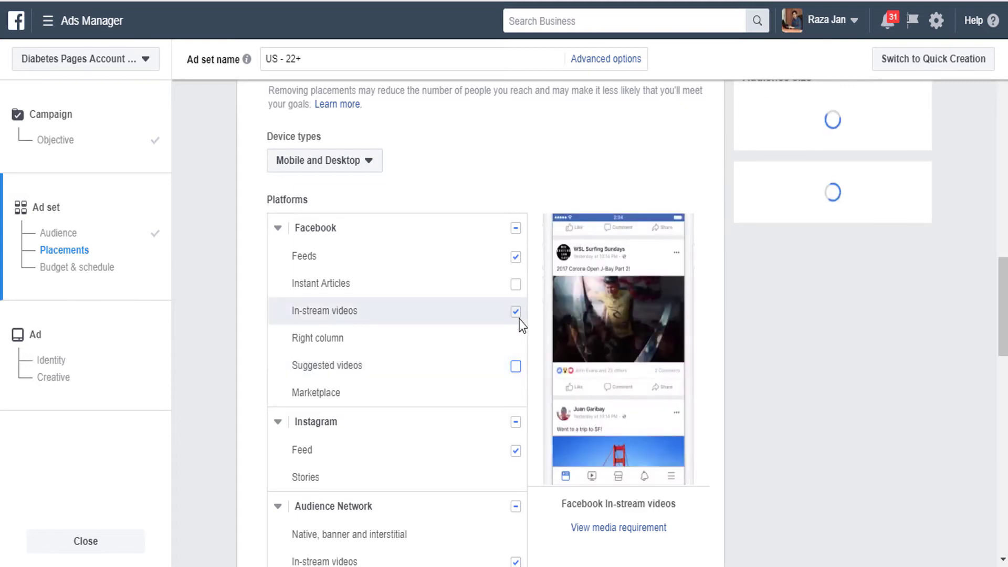
click(516, 312)
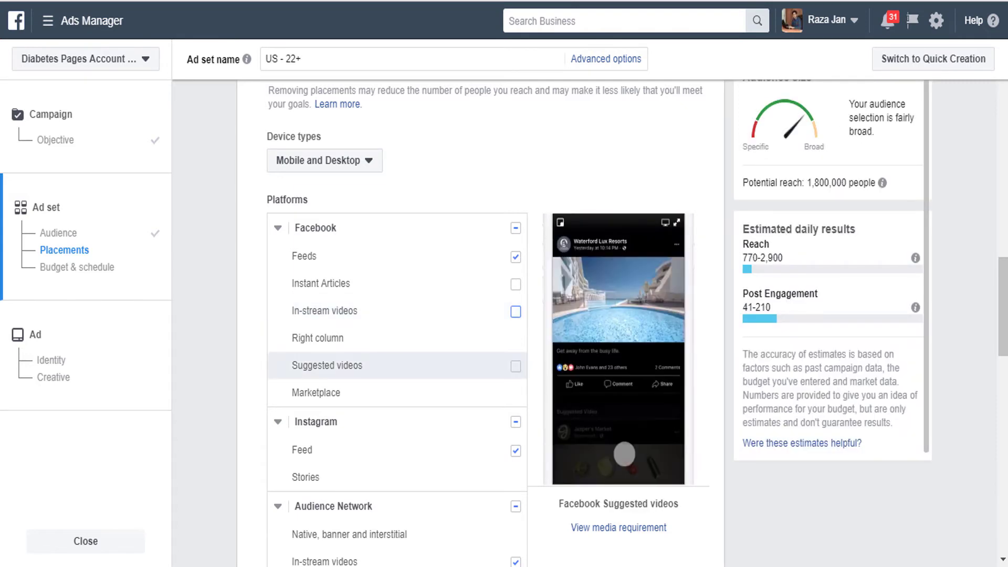
scroll(526, 266, down, 2)
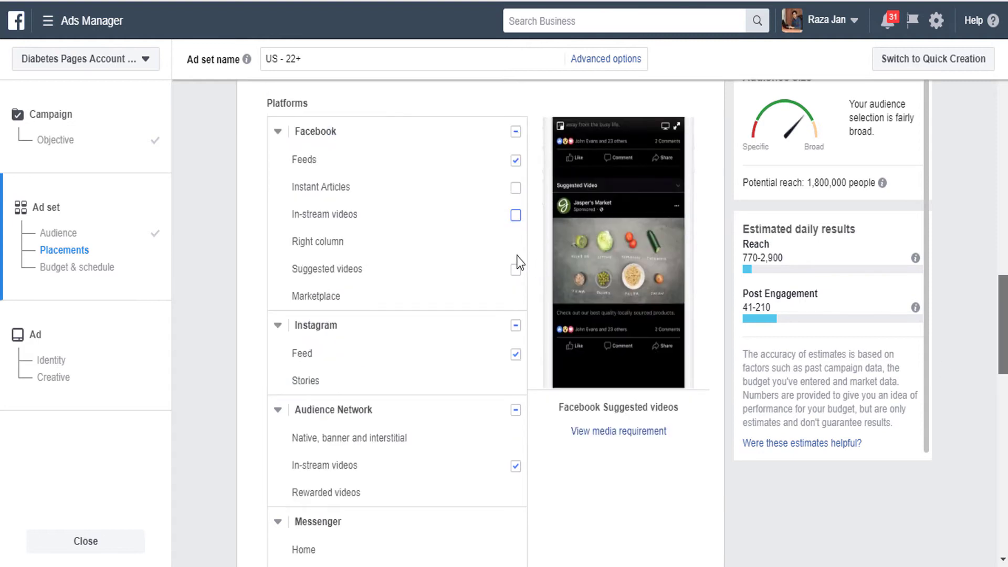
scroll(517, 257, down, 2)
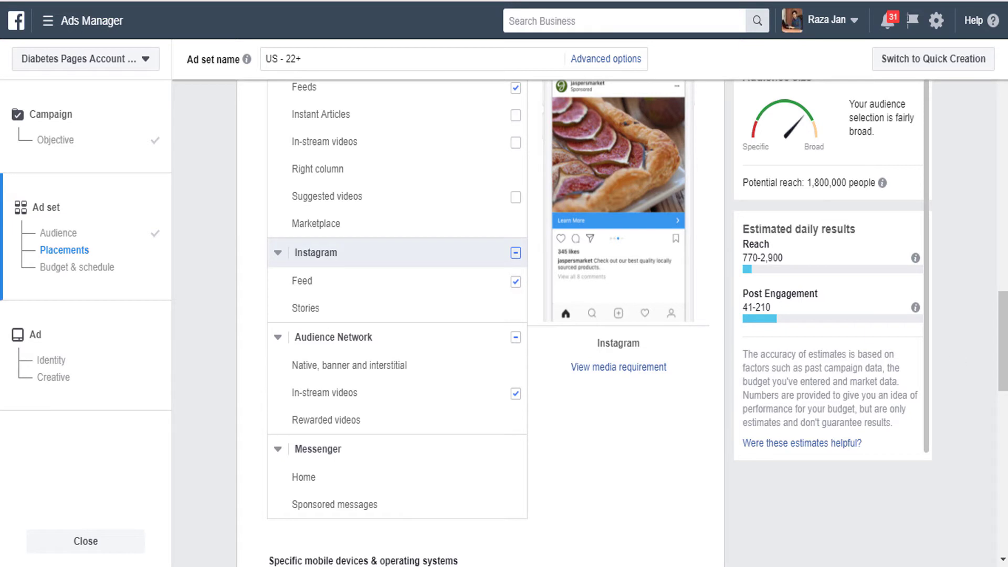
- Remove the Instagram platform from the ad set's placements
click(515, 253)
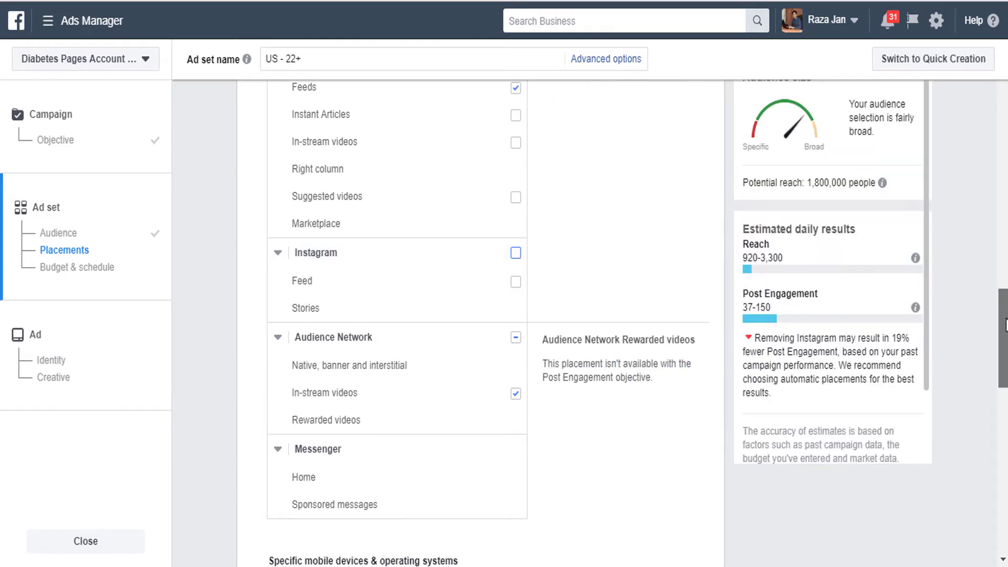
drag(1006, 323, 1005, 296)
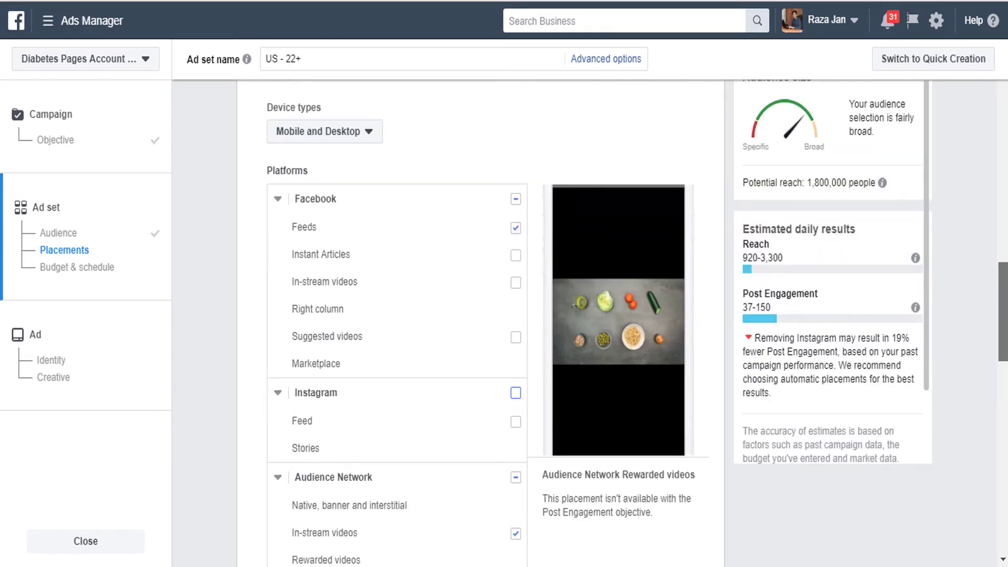
scroll(481, 320, down, 2)
drag(1006, 364, 1005, 365)
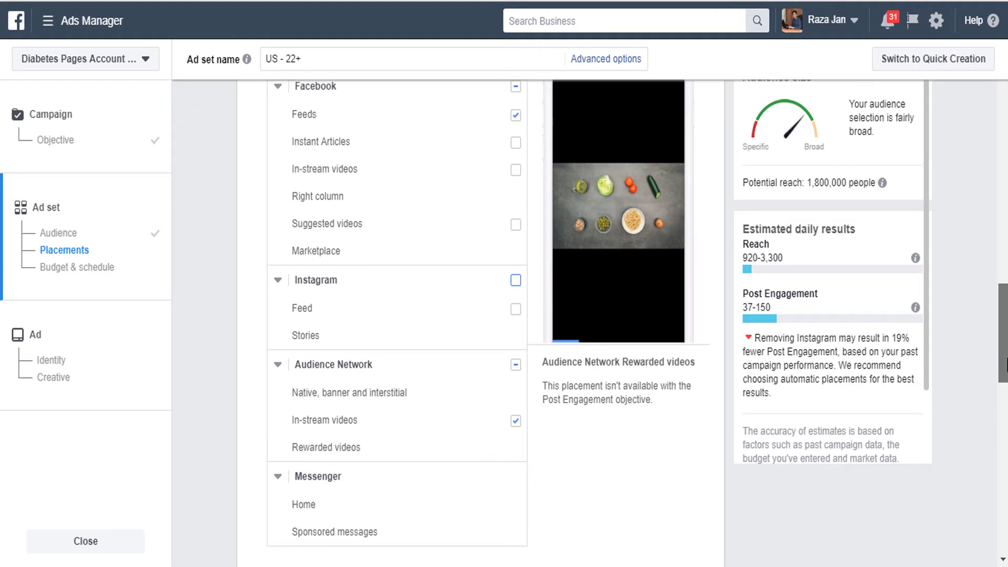
scroll(401, 322, down, 1)
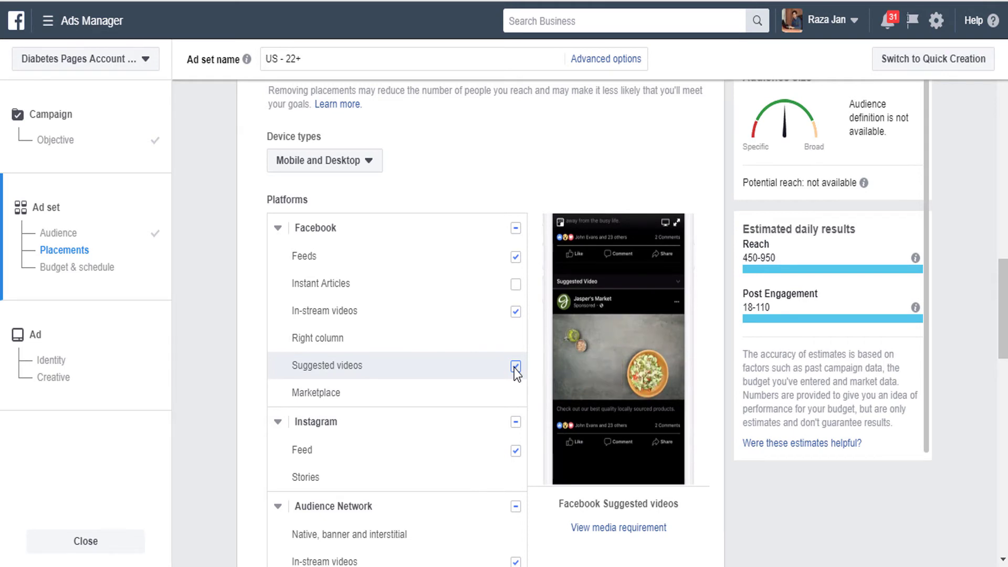
- Deselect Suggested videos and In-stream videos under Facebook, and exclude the whole Instagram platform
click(515, 367)
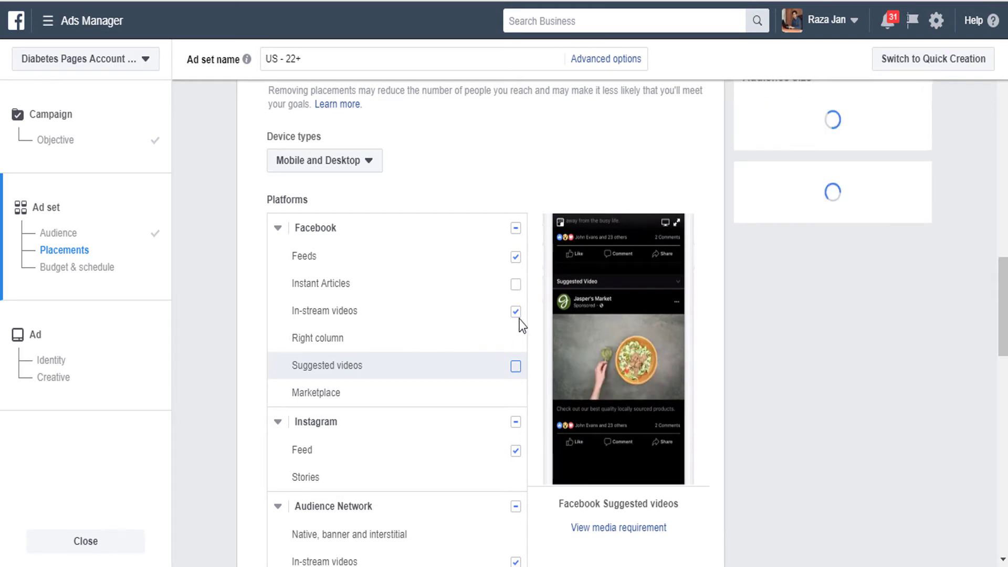
click(516, 312)
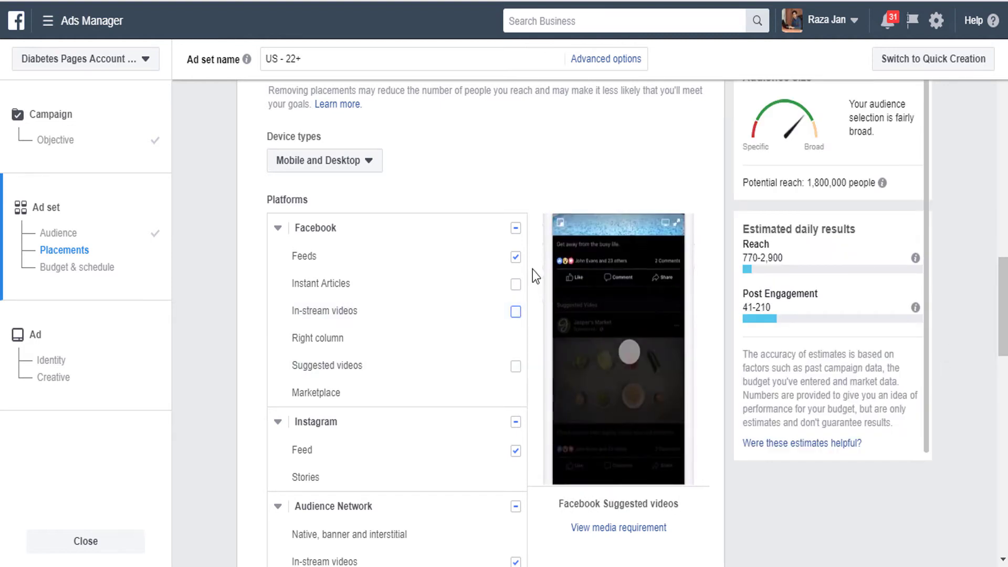
scroll(533, 270, down, 2)
scroll(516, 257, down, 1)
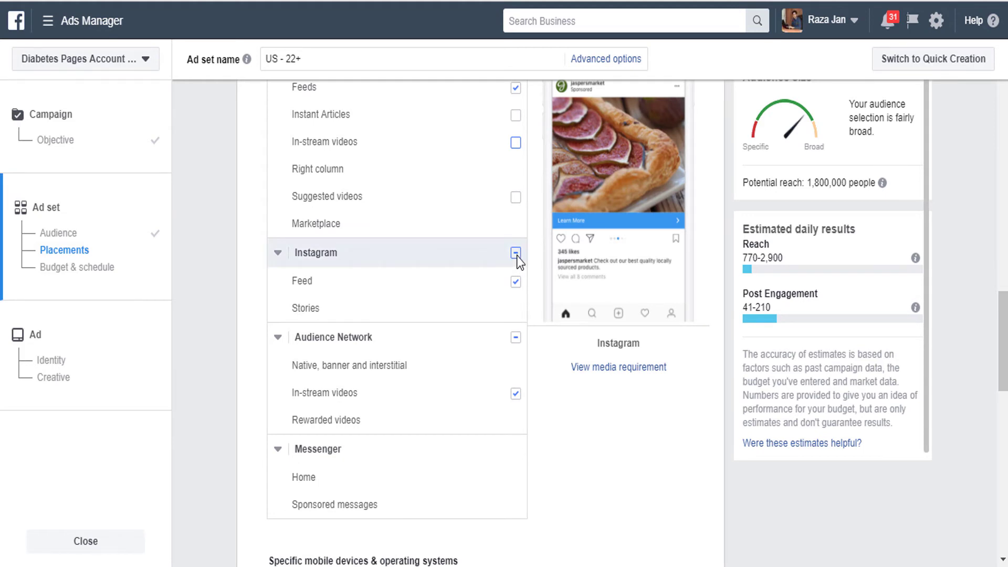
key(space)
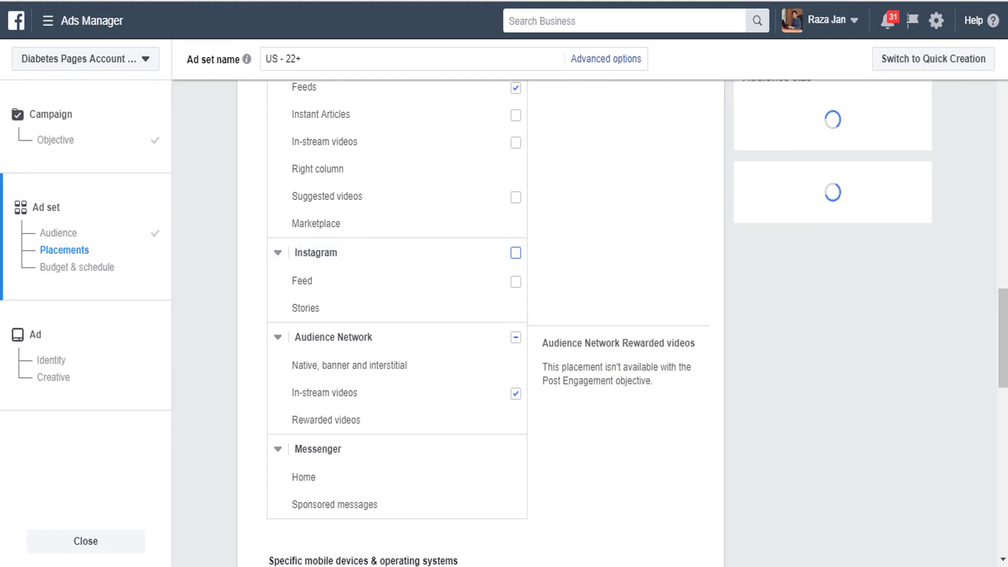
- Remove Audience Network from the placements so that only Facebook Feeds stays selected
scroll(1005, 324, up, 3)
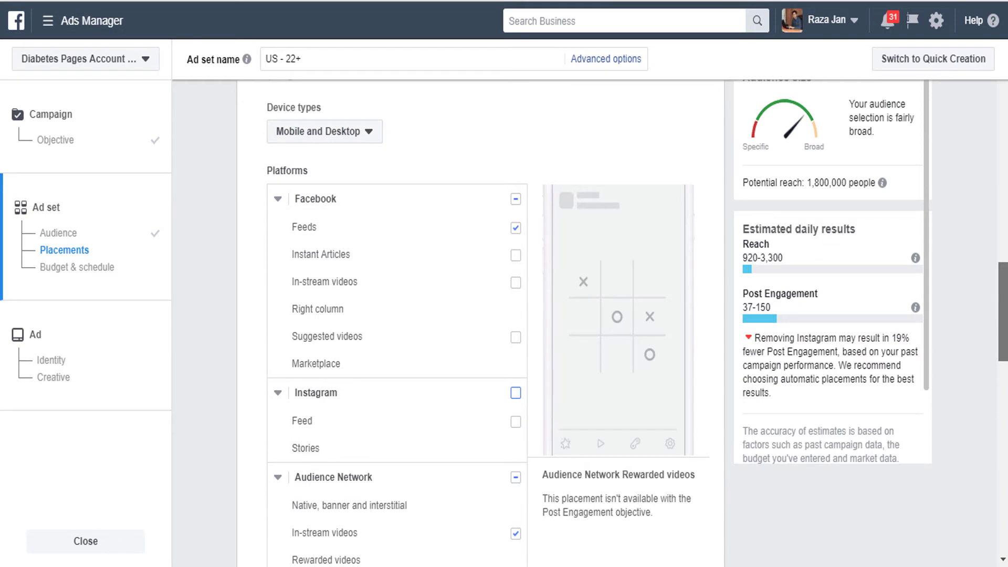
scroll(399, 323, down, 2)
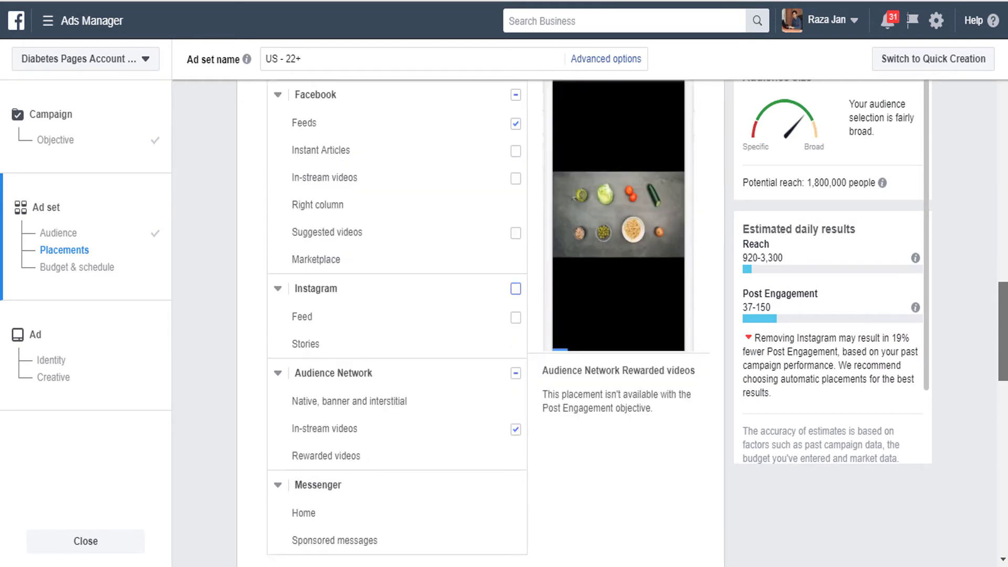
drag(1006, 361, 1006, 362)
scroll(652, 372, down, 1)
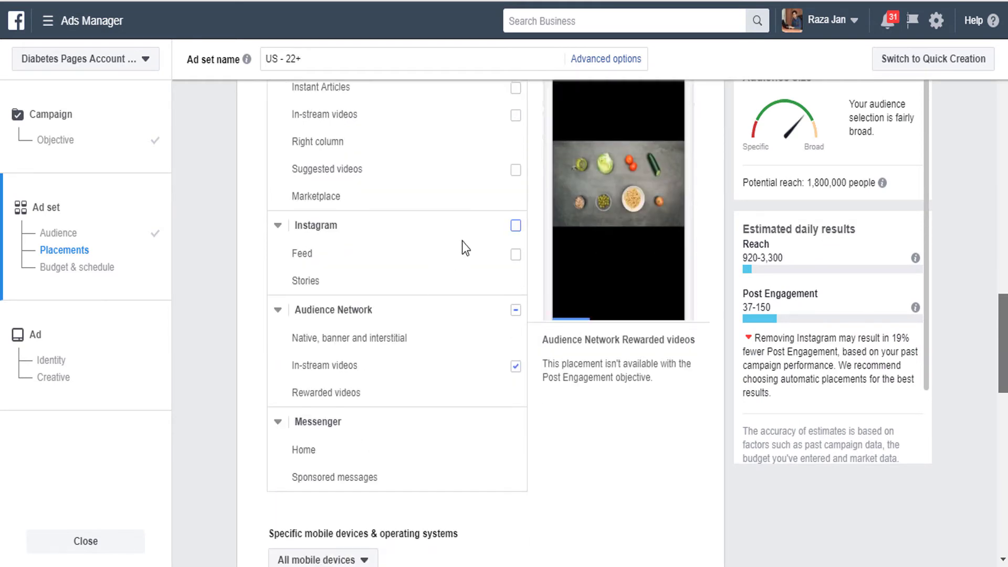
scroll(518, 270, down, 1)
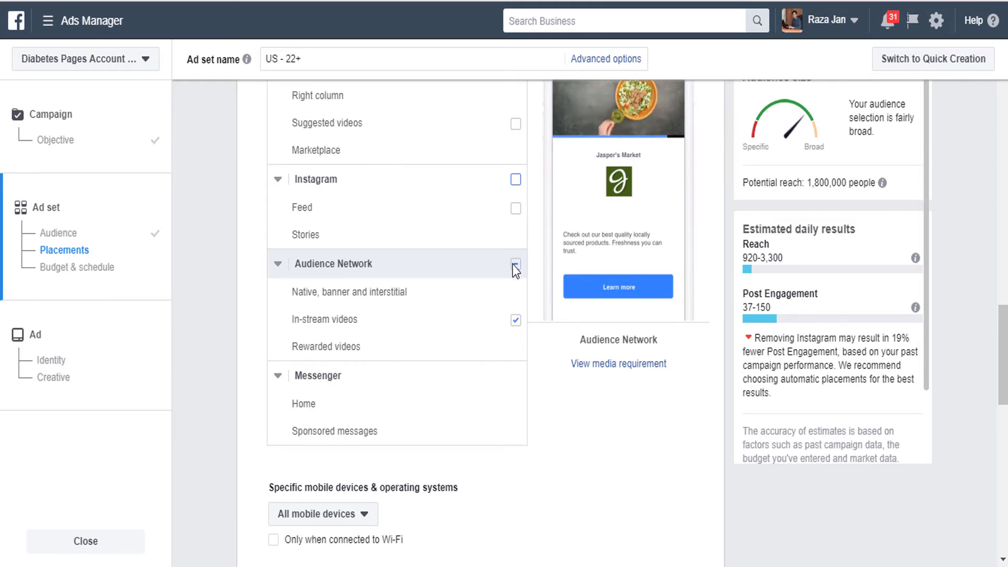
click(515, 263)
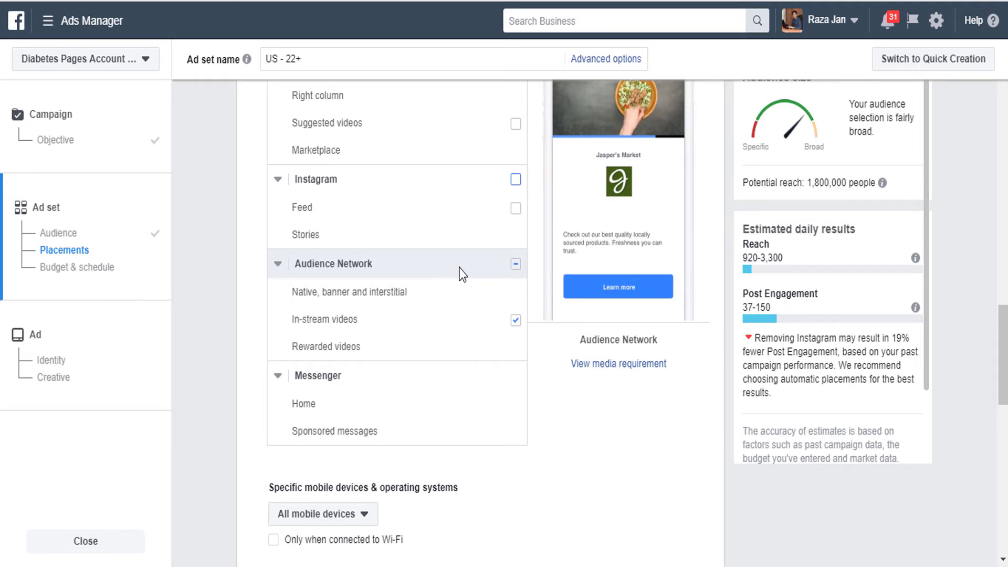
click(515, 264)
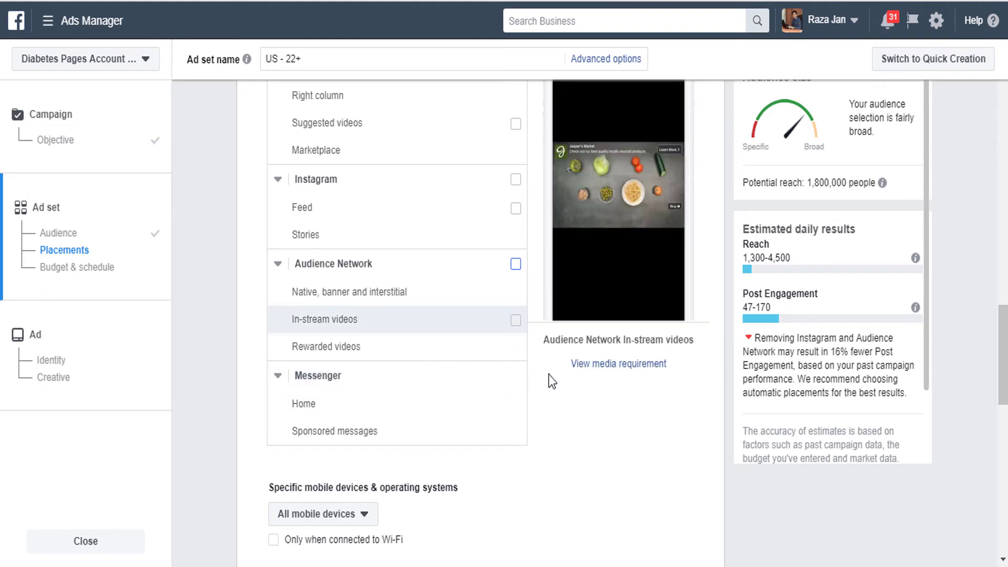
- Examine the options for specific mobile devices and operating systems, keeping All mobile devices
scroll(1006, 362, up, 1)
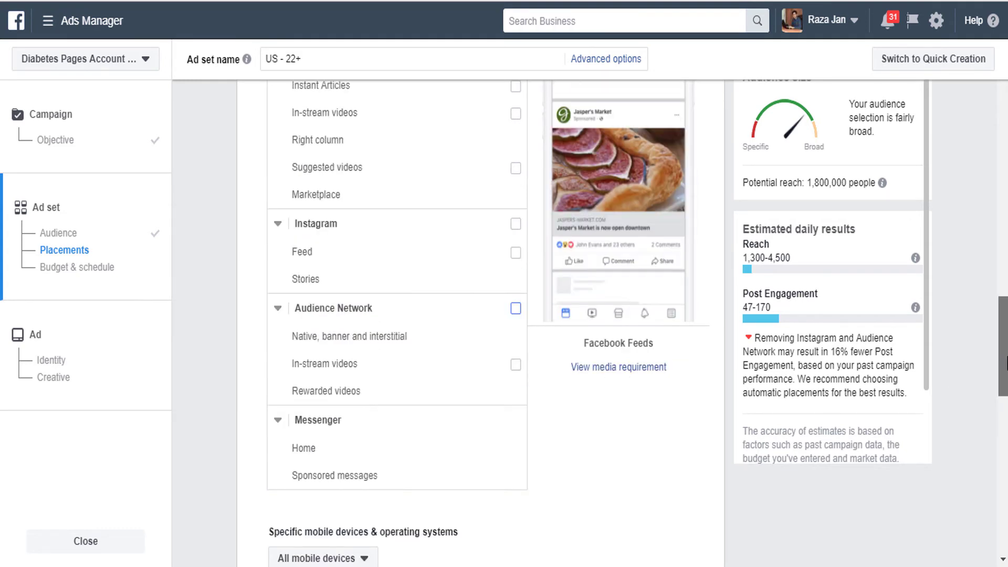
scroll(1006, 363, up, 1)
scroll(1004, 368, down, 1)
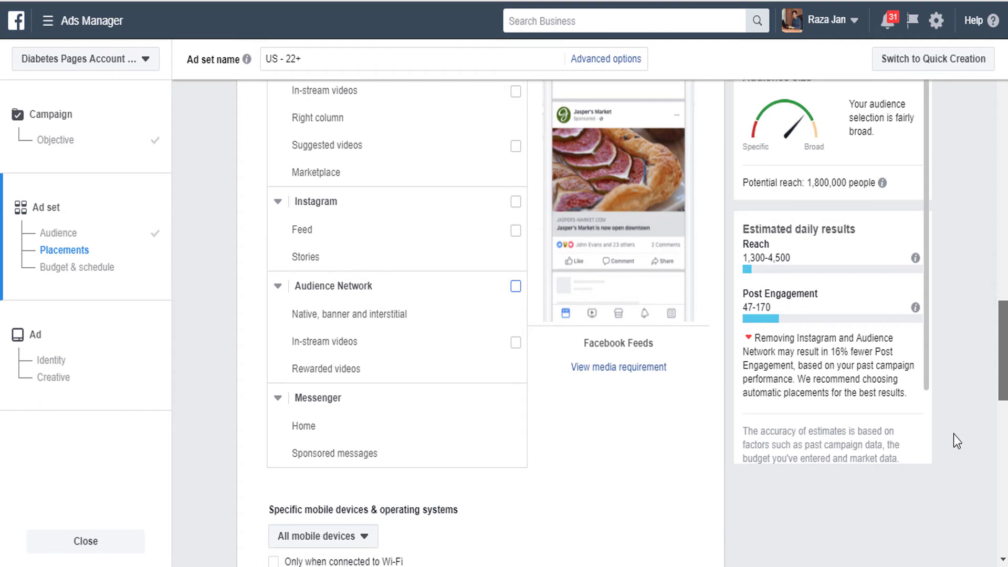
scroll(953, 434, down, 4)
scroll(297, 216, down, 4)
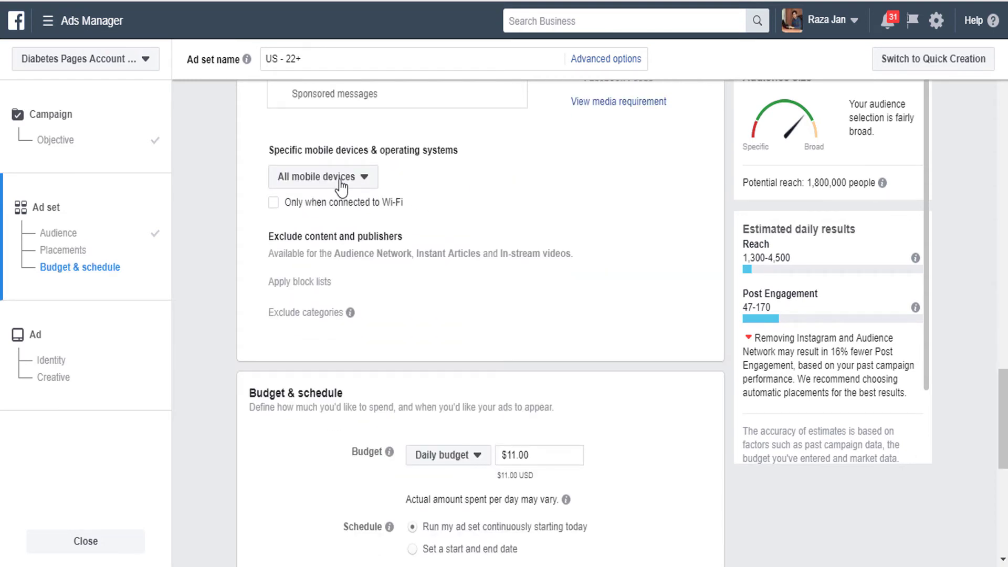
click(340, 178)
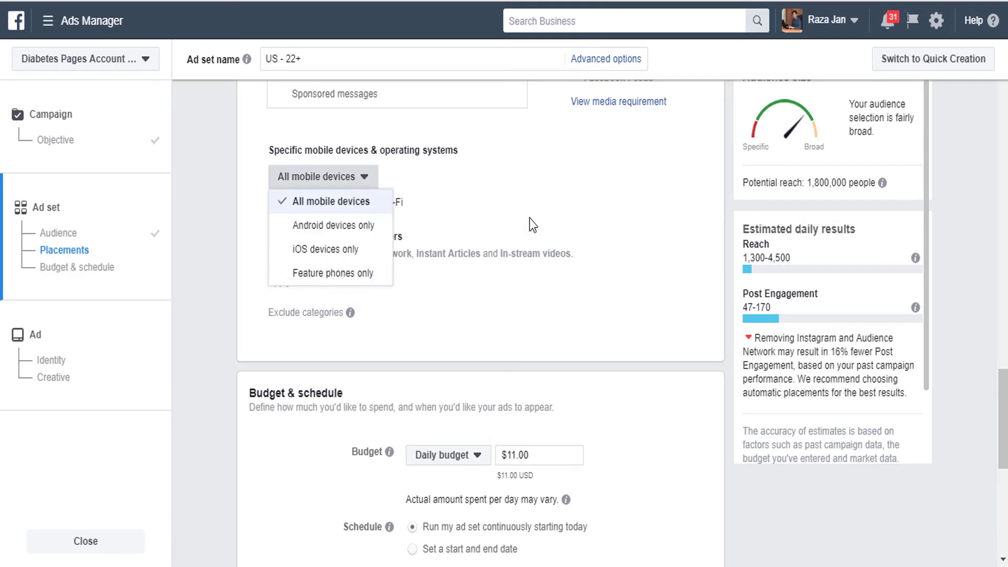
click(709, 207)
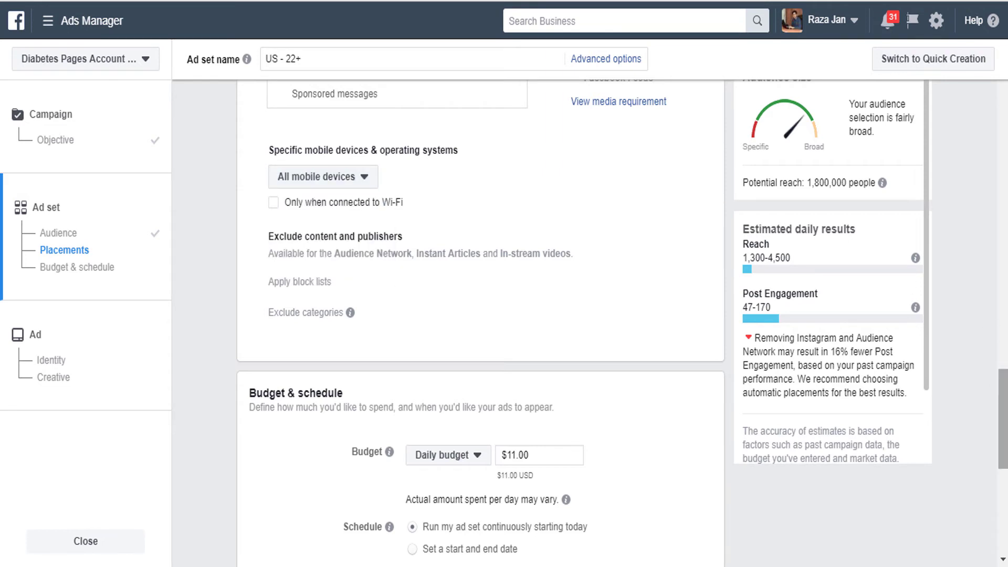
- Set the ad set's daily budget to $5.00
scroll(481, 315, down, 1)
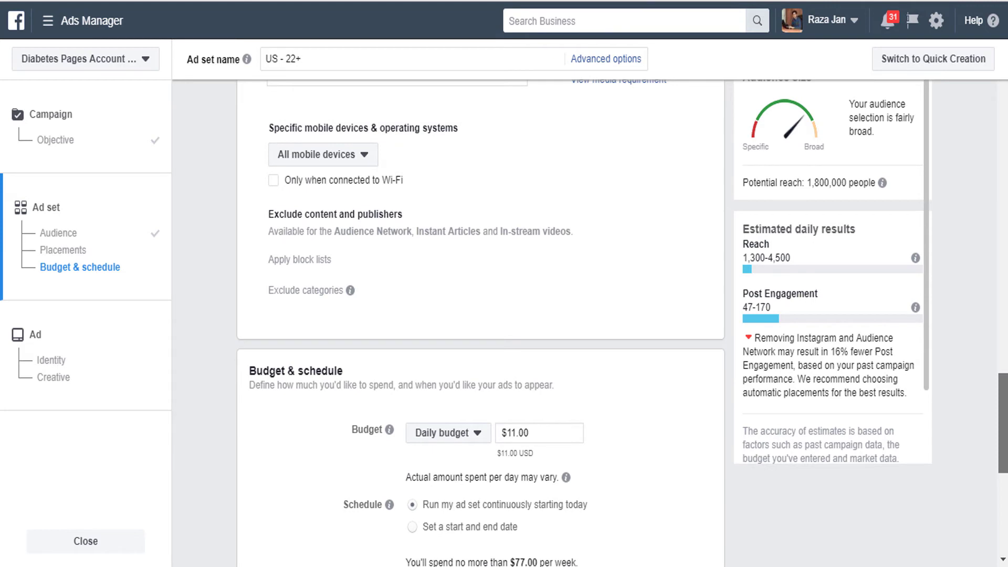
scroll(399, 307, down, 3)
scroll(273, 178, up, 3)
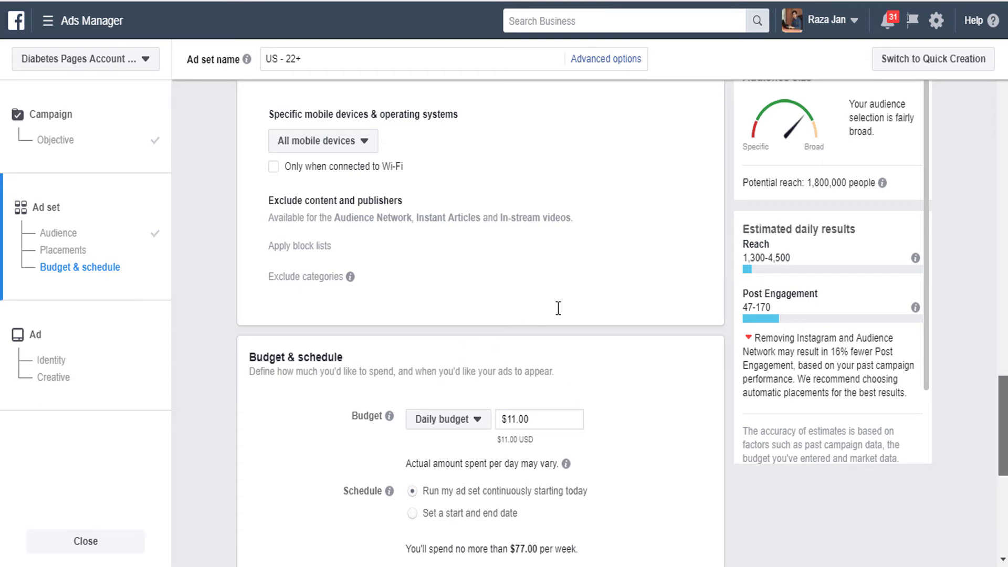
scroll(558, 308, down, 2)
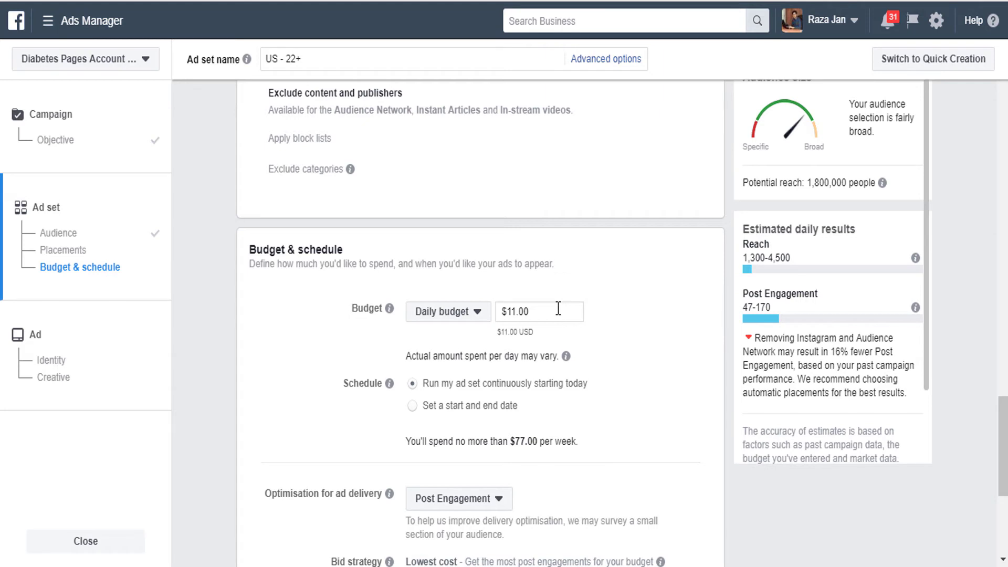
click(558, 309)
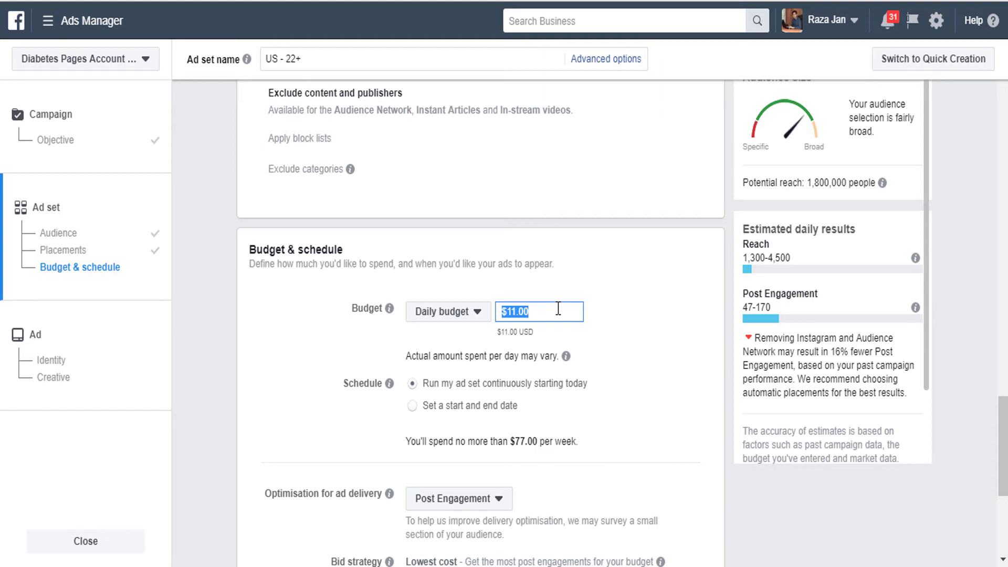
text(50)
key(BackSpace)
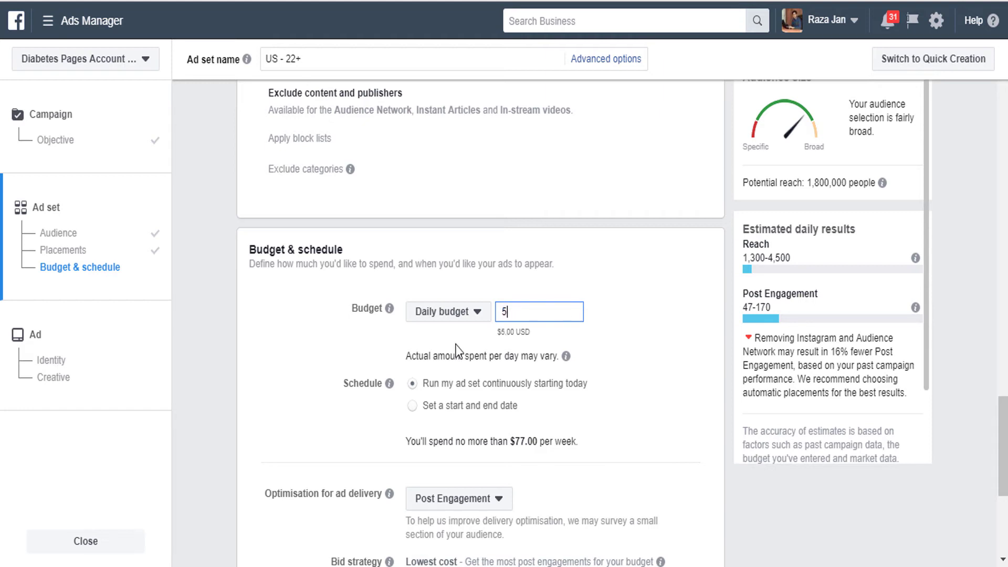
click(981, 371)
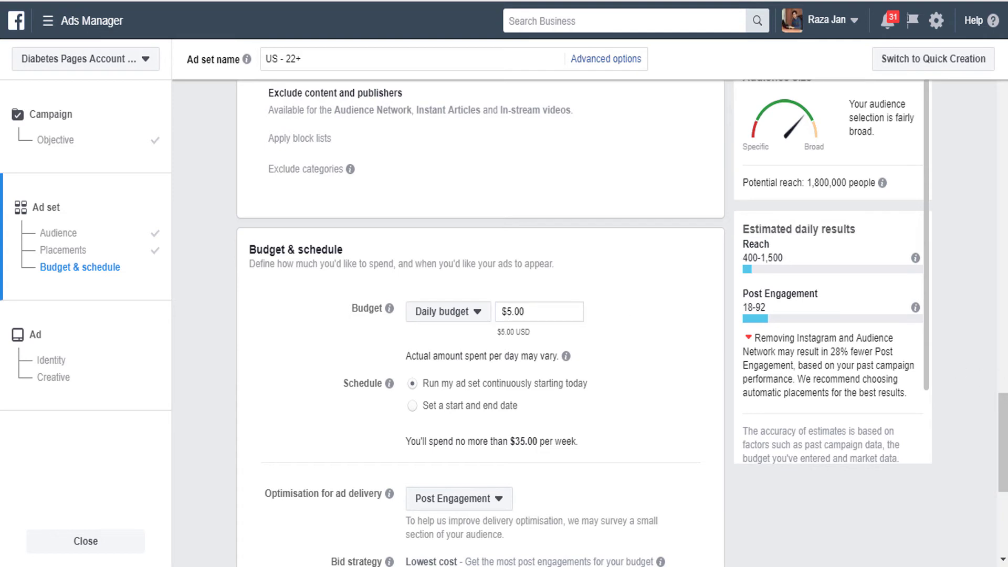
- Review the delivery optimisation, bid strategy, ad scheduling and delivery type settings without changing them, and try to continue to the ad
scroll(992, 463, down, 2)
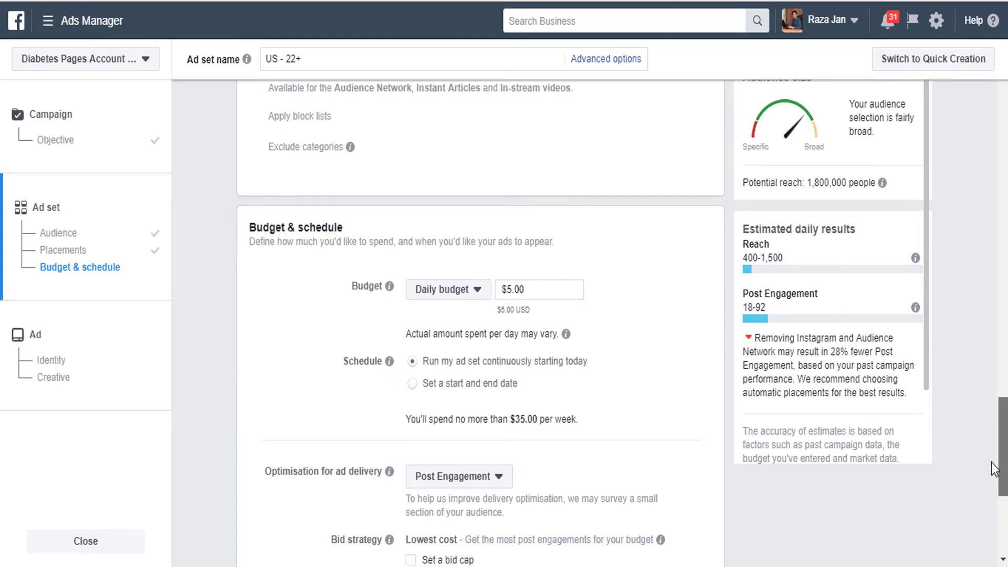
scroll(990, 462, down, 3)
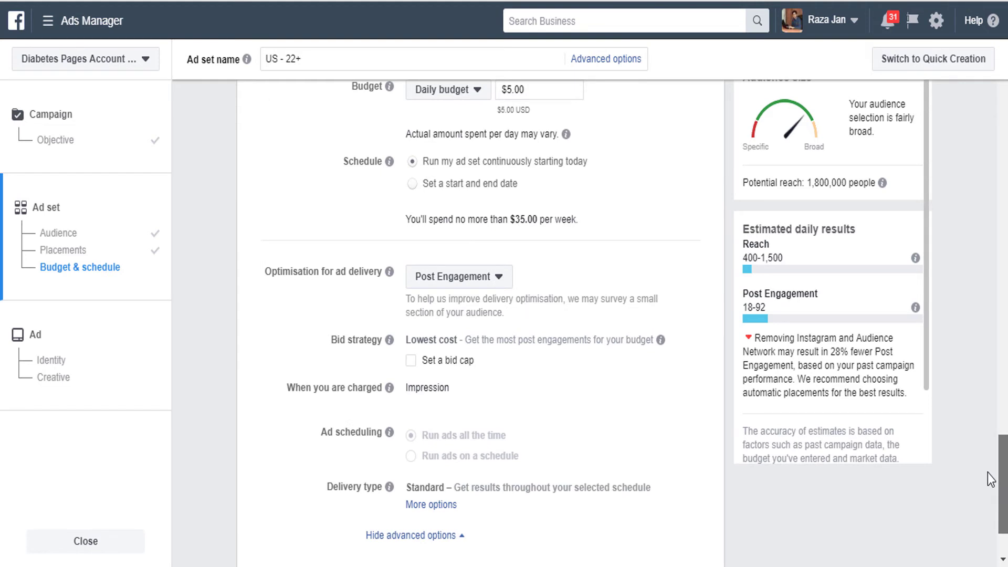
scroll(991, 479, down, 1)
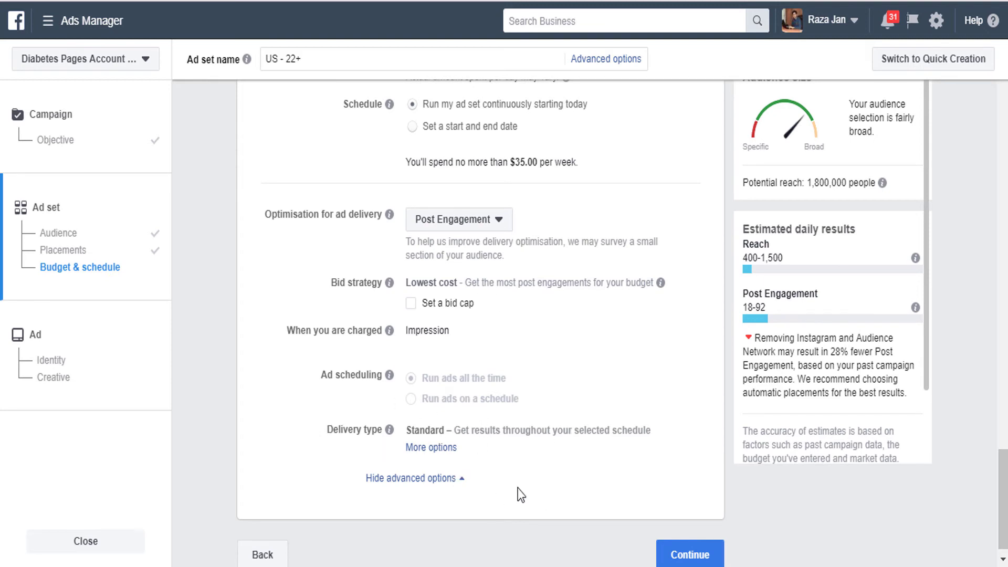
click(681, 557)
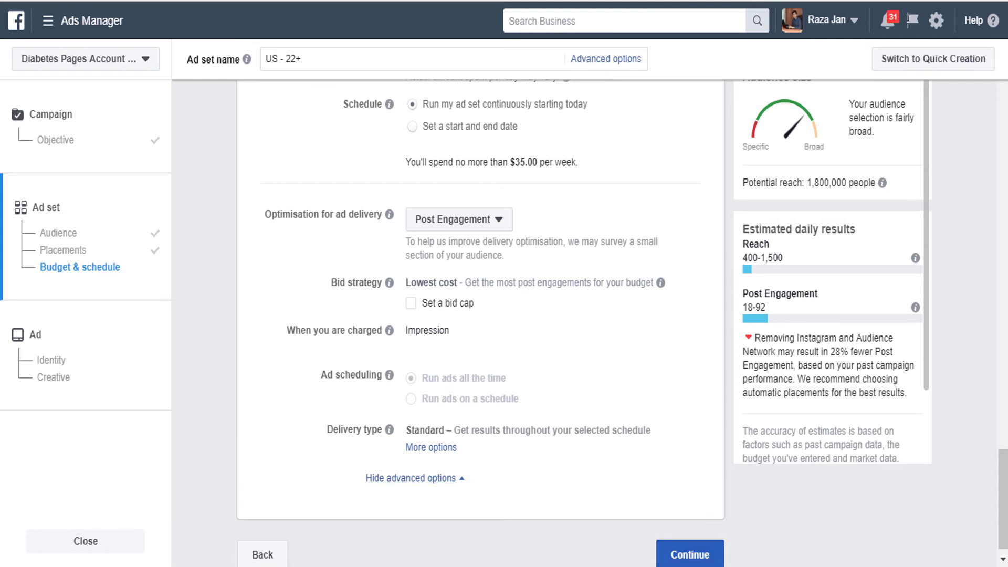
- Rename the ad set to "Floor Cleaning - 1.8M - 22+", adding the interest and replacing the country with the audience size
scroll(1003, 105, up, 10)
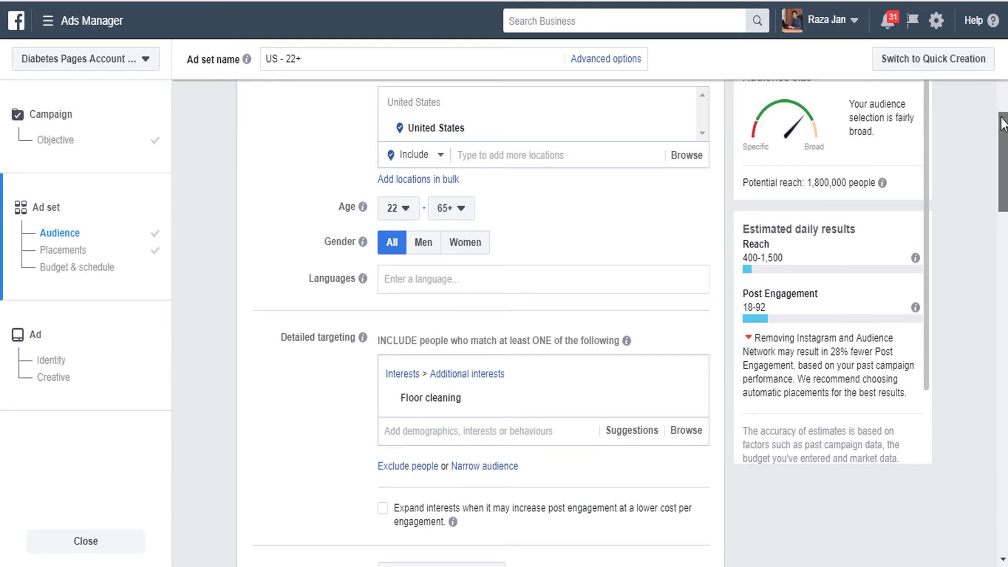
scroll(1003, 123, up, 5)
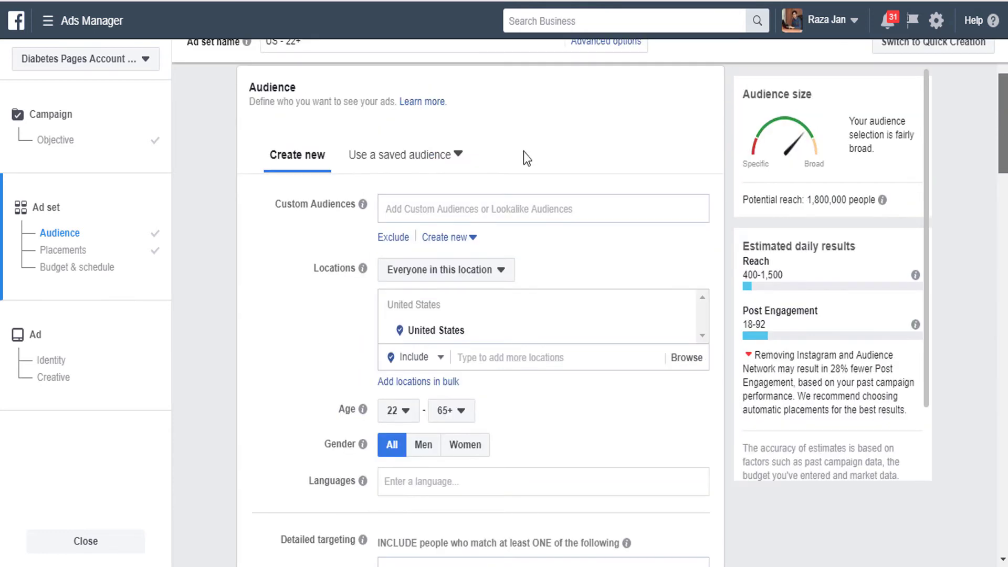
scroll(524, 153, up, 2)
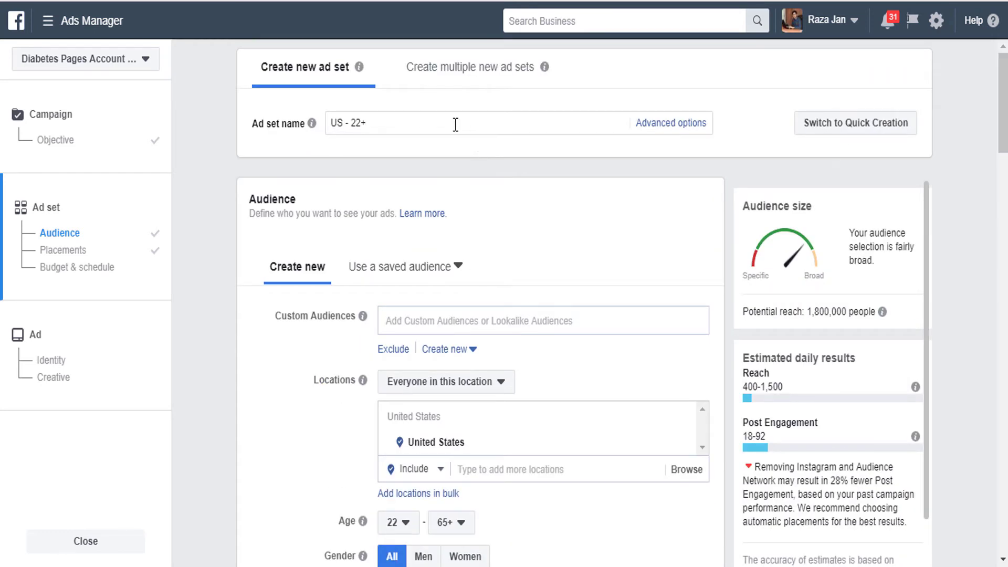
click(455, 125)
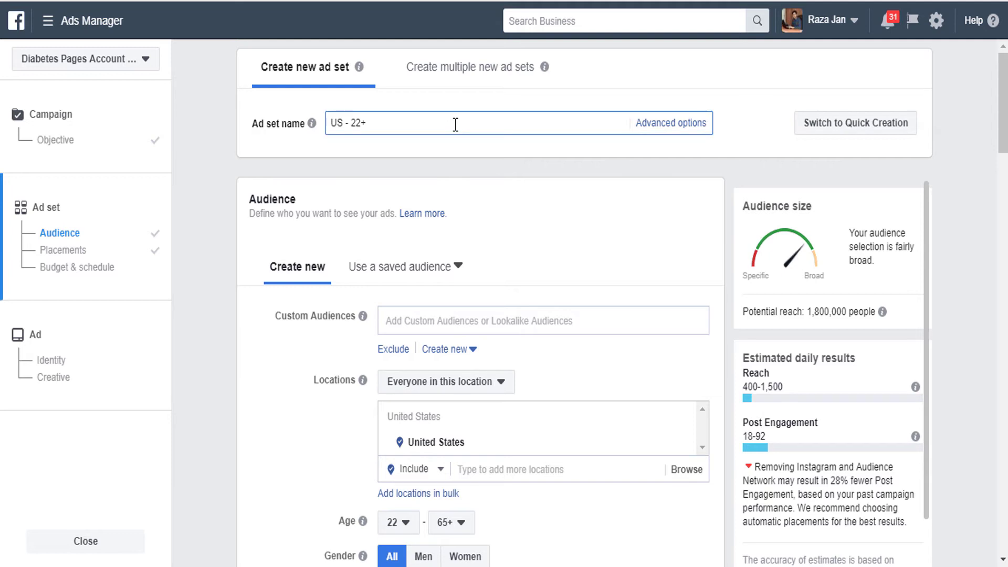
text(Floor Cleaning - )
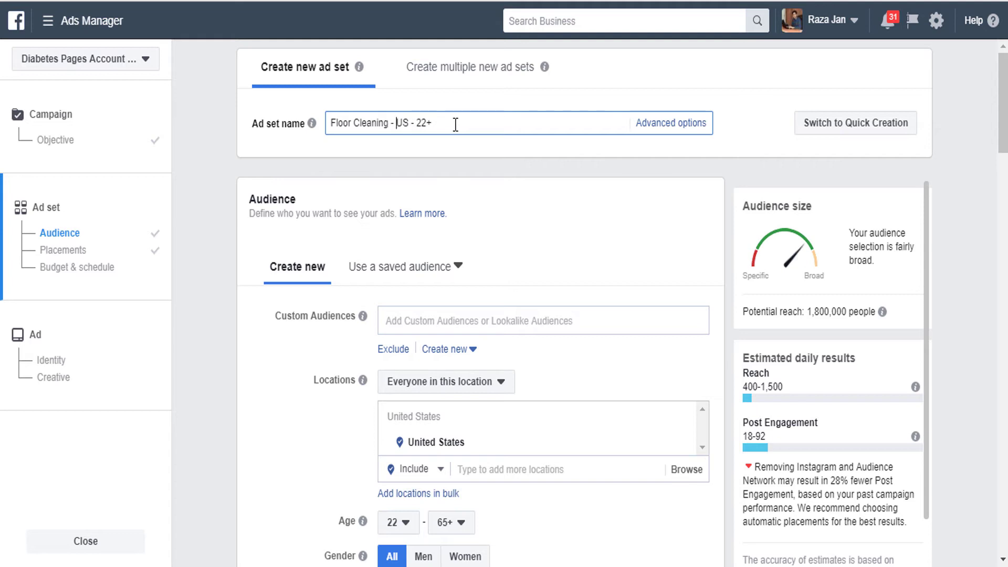
text( 1.8M -)
key(Right)
key(shift+Right)
key(shift+Right)
key(Delete)
key(Delete)
key(Delete)
key(Delete)
key(Left)
key(BackSpace)
click(606, 206)
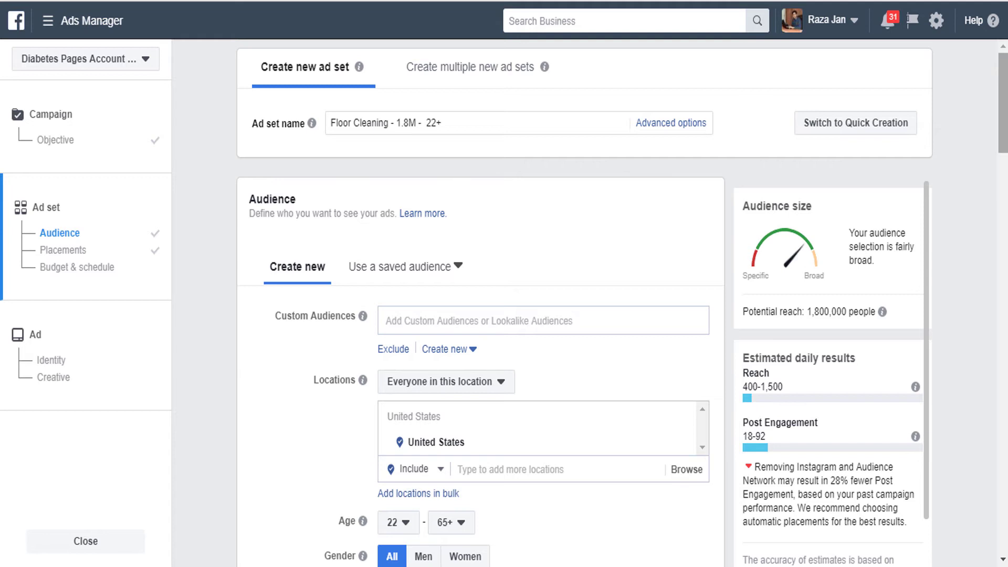
- Review the ad set's name and its audience settings for location, age, gender and detailed targeting
scroll(622, 303, down, 1)
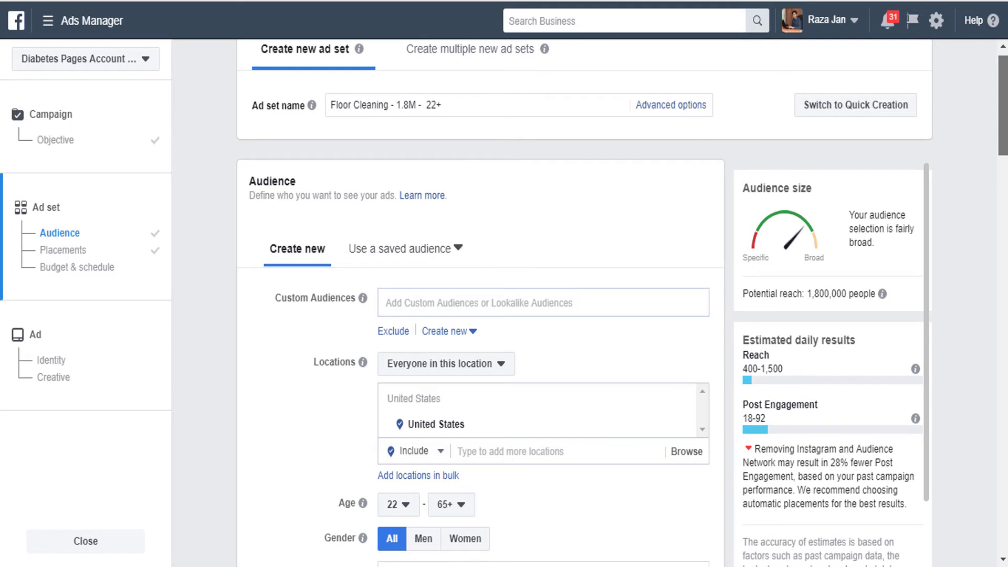
scroll(622, 303, down, 1)
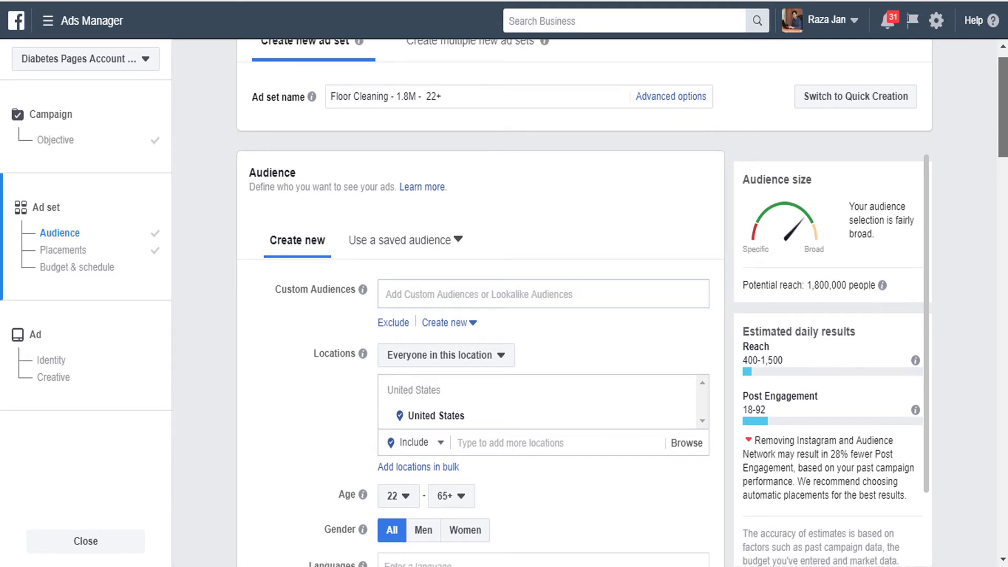
scroll(622, 303, down, 3)
scroll(622, 303, up, 1)
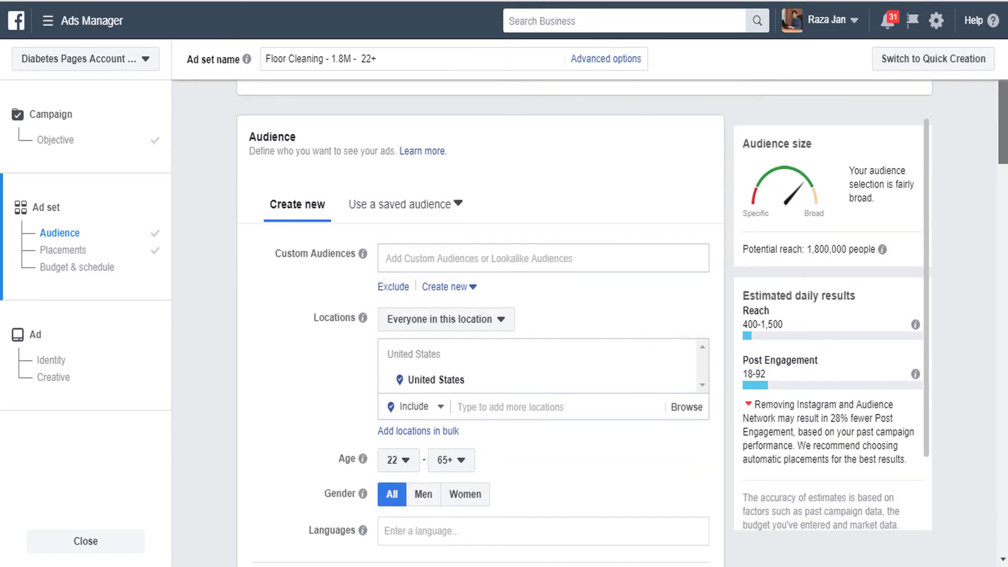
scroll(1004, 241, down, 1)
click(1004, 241)
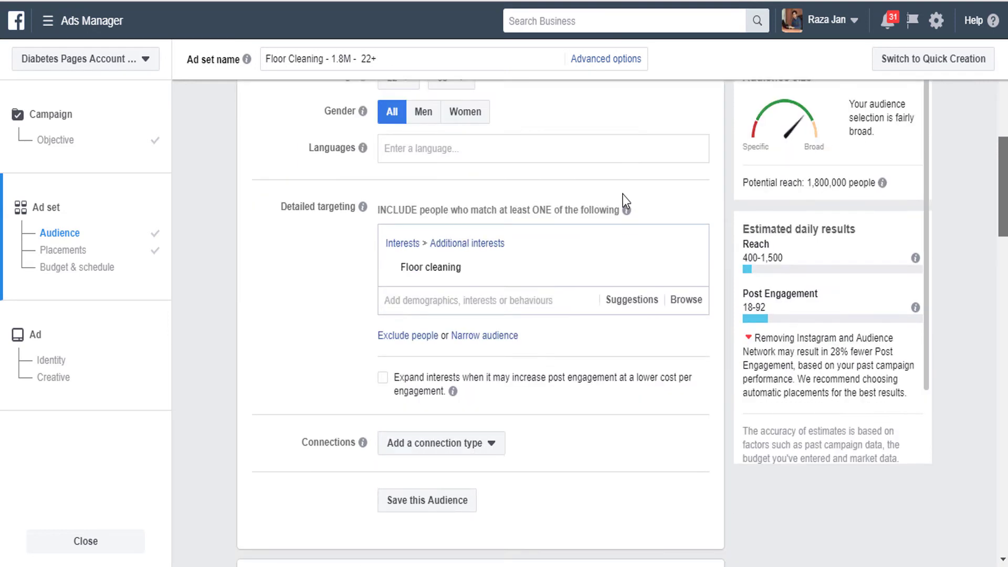
scroll(571, 132, up, 8)
click(571, 132)
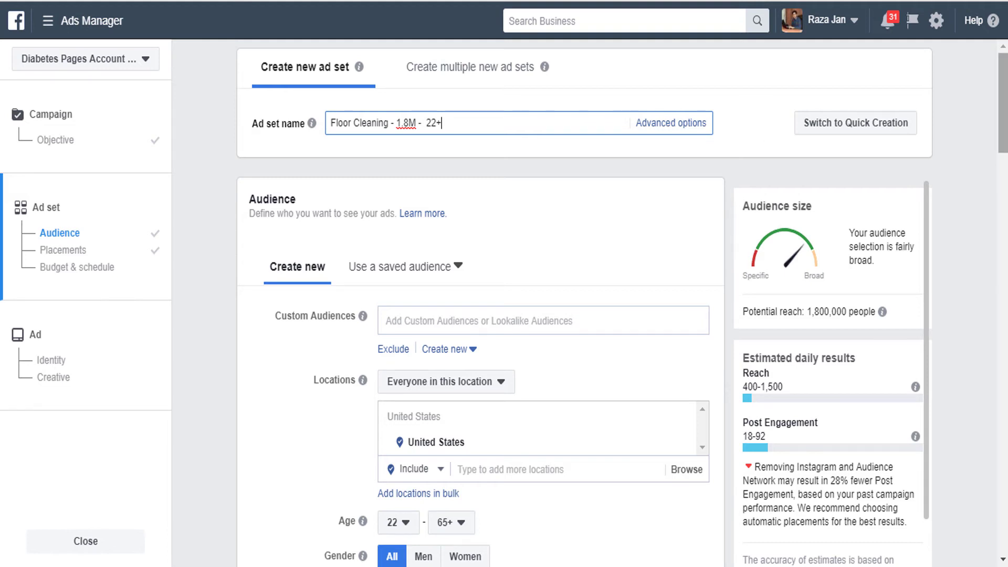
- Continue from the ad set's budget and schedule section to the ad setup
scroll(590, 315, down, 4)
scroll(481, 315, down, 3)
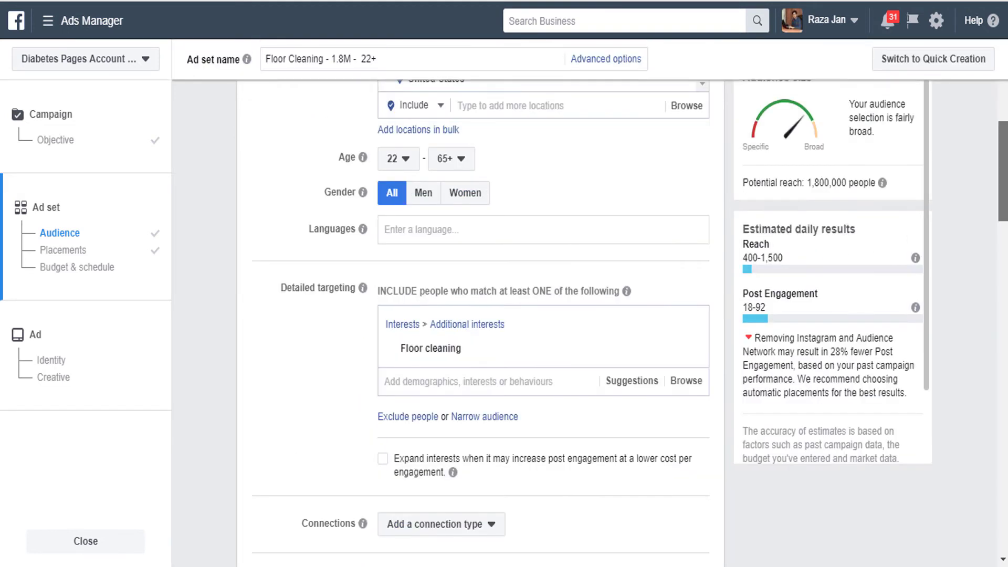
scroll(481, 315, down, 10)
scroll(680, 545, down, 9)
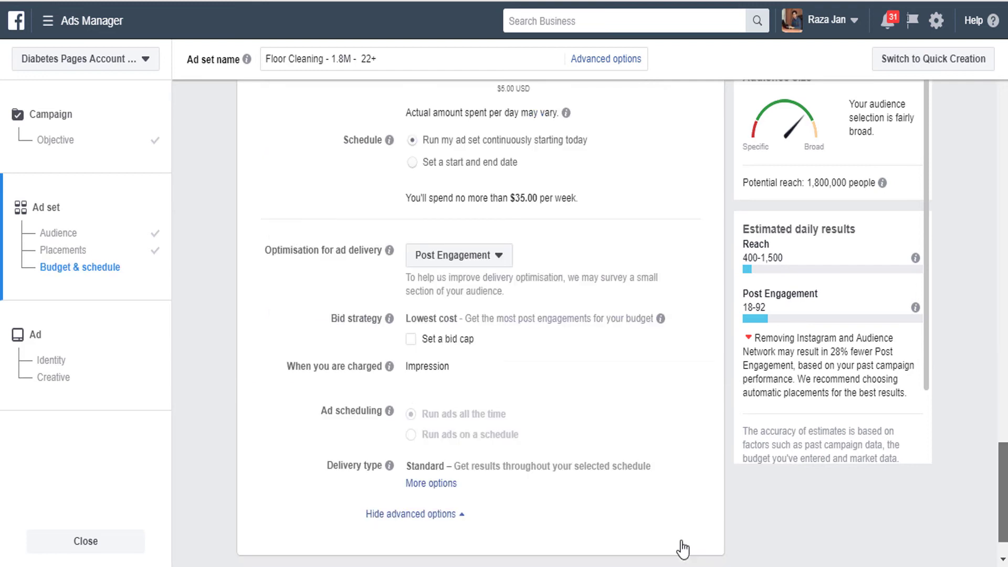
click(686, 549)
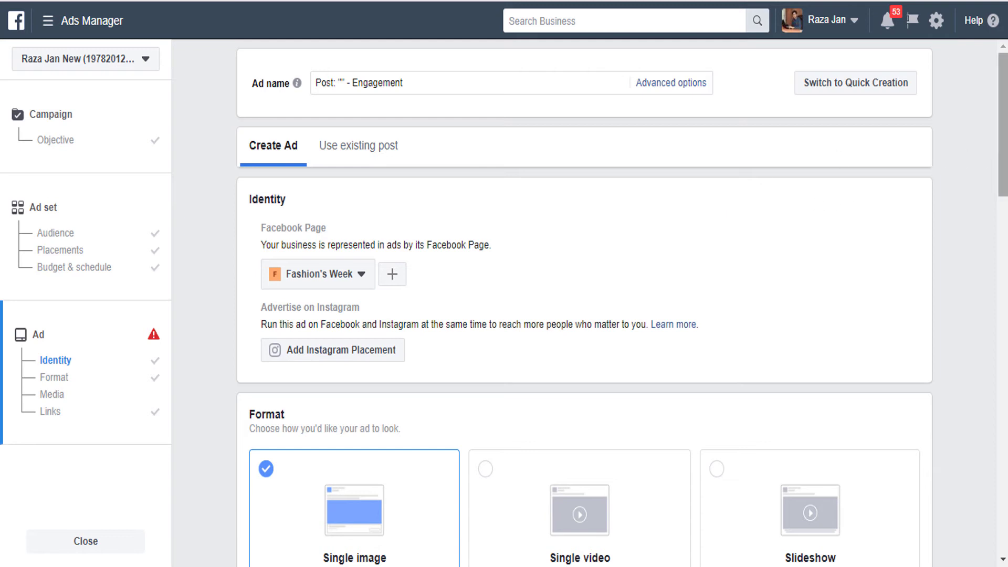
- Change the ad's format from Single image to Single video
scroll(623, 178, down, 3)
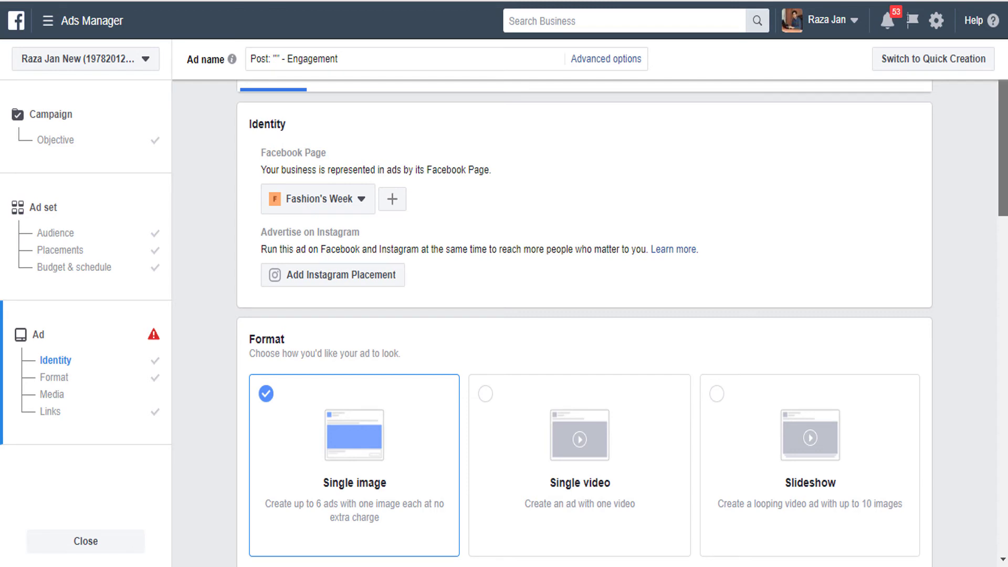
scroll(1003, 205, down, 1)
scroll(1003, 210, down, 1)
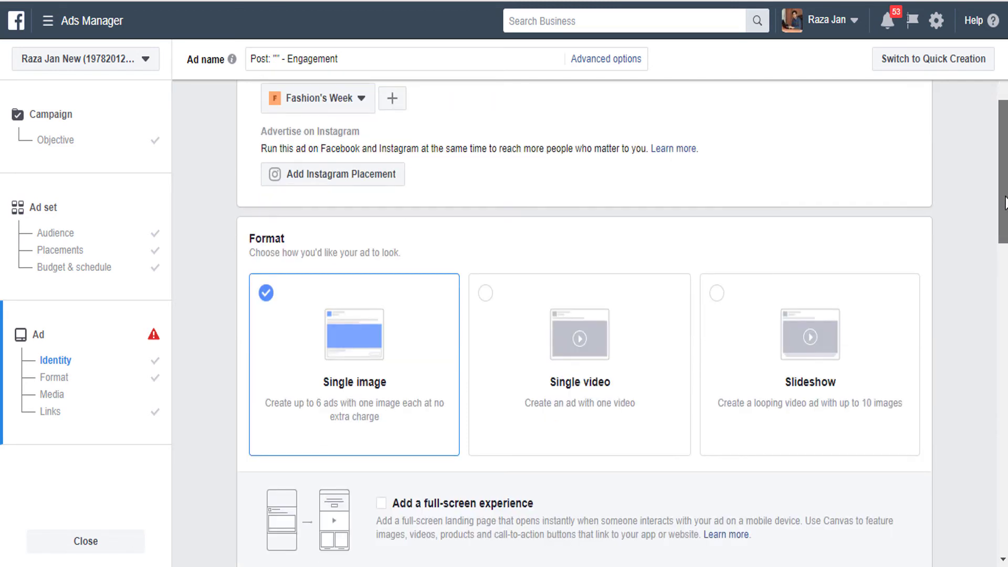
scroll(1002, 212, down, 1)
scroll(997, 231, down, 2)
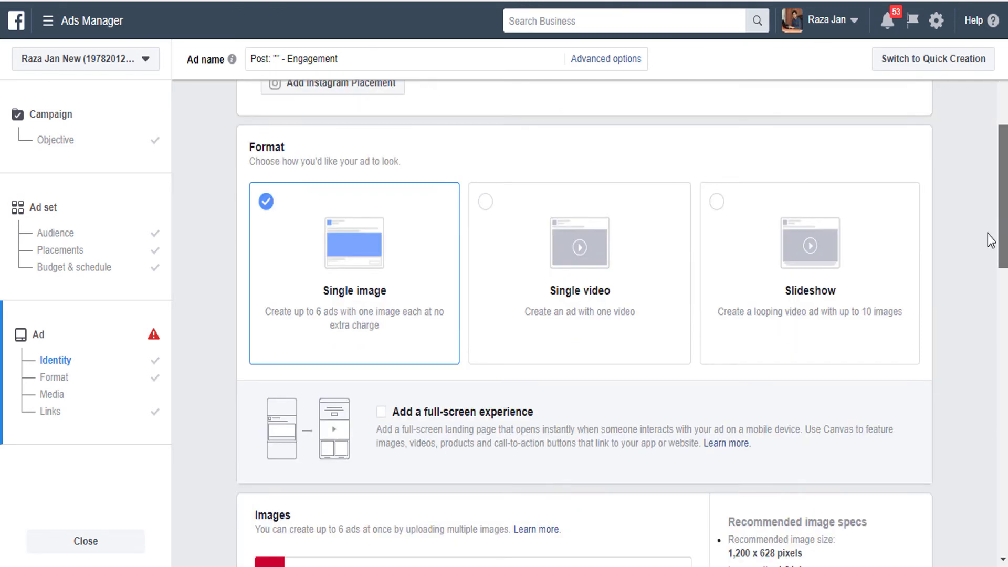
scroll(654, 336, down, 1)
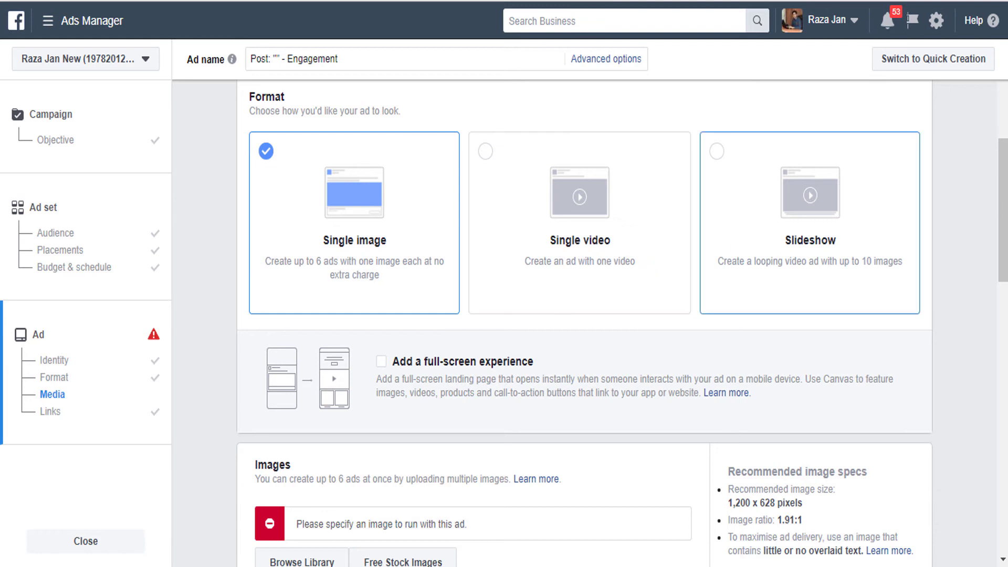
scroll(651, 220, down, 1)
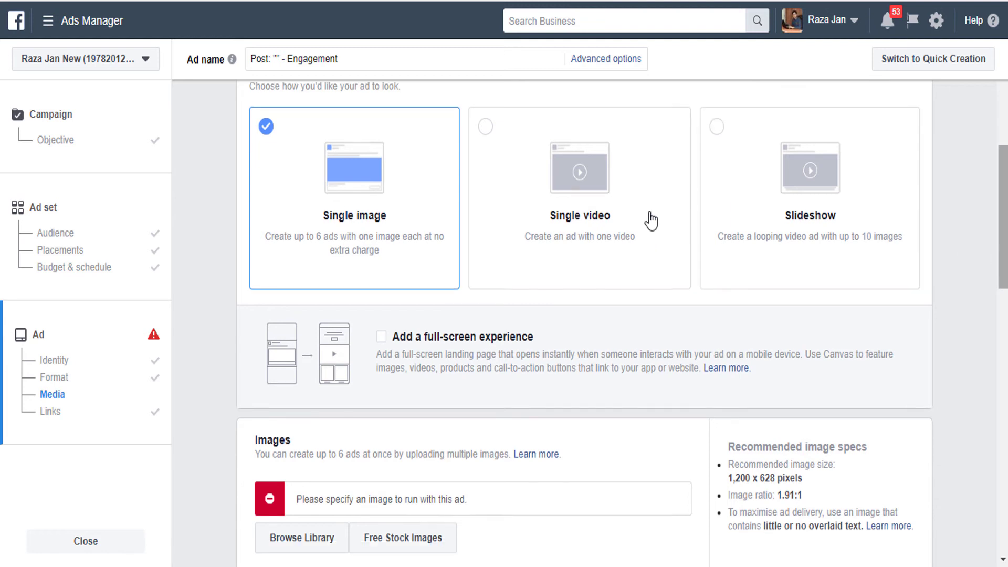
click(651, 221)
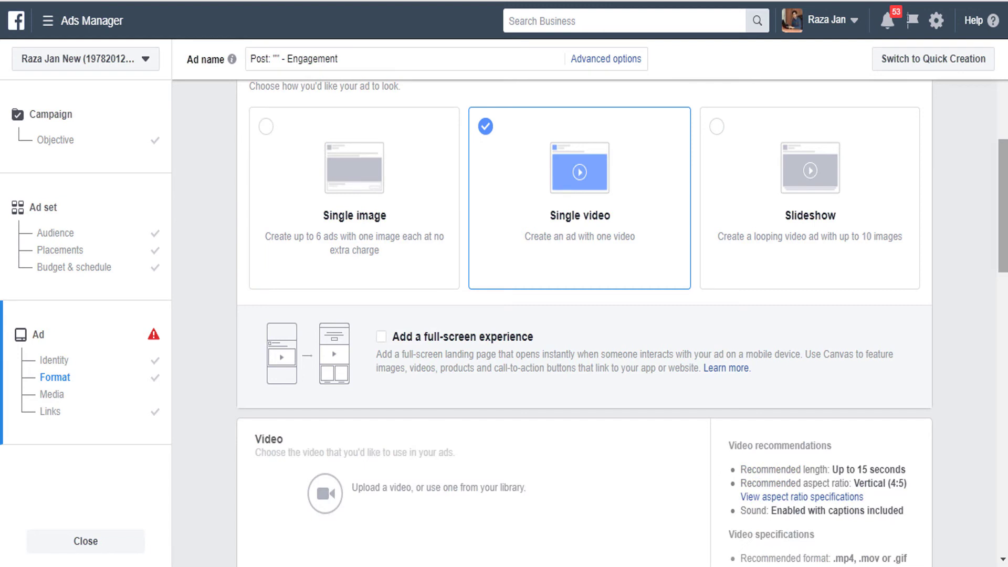
scroll(571, 269, down, 5)
scroll(635, 269, down, 1)
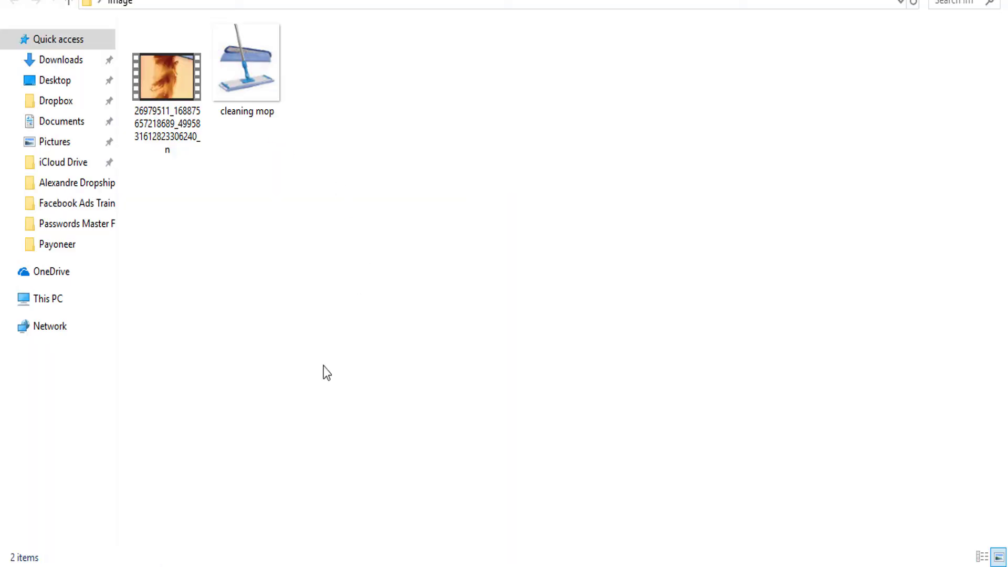
click(167, 78)
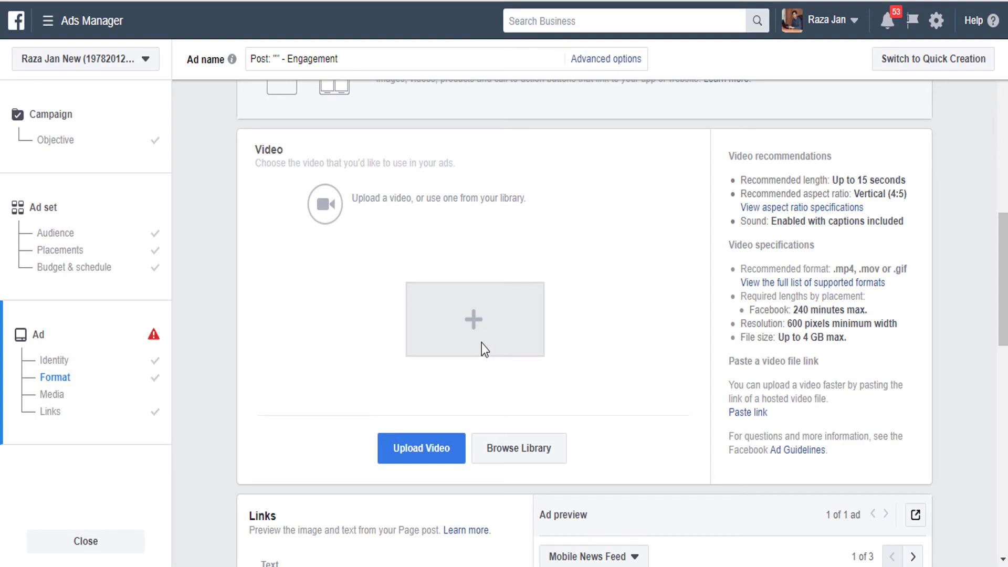
drag(481, 342, 481, 343)
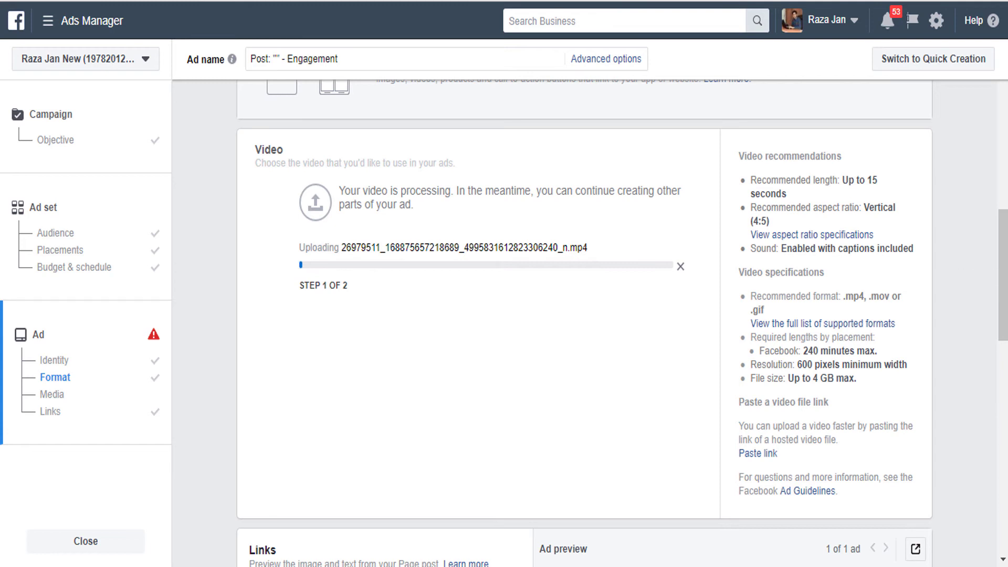
- Activate the ad's empty Text field under Links and check the progress of the video upload
scroll(801, 333, down, 2)
scroll(505, 336, down, 2)
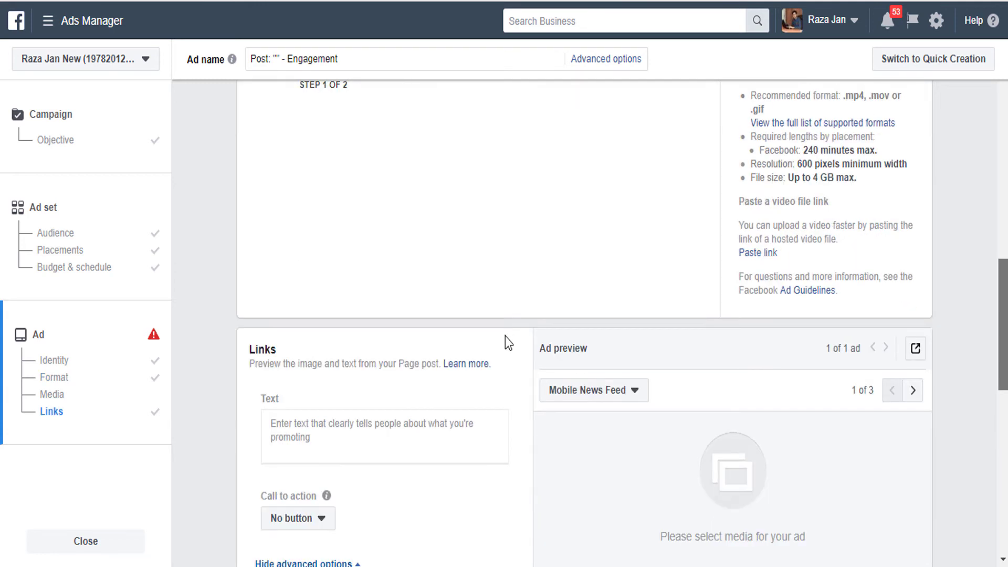
scroll(428, 387, down, 1)
key(Tab)
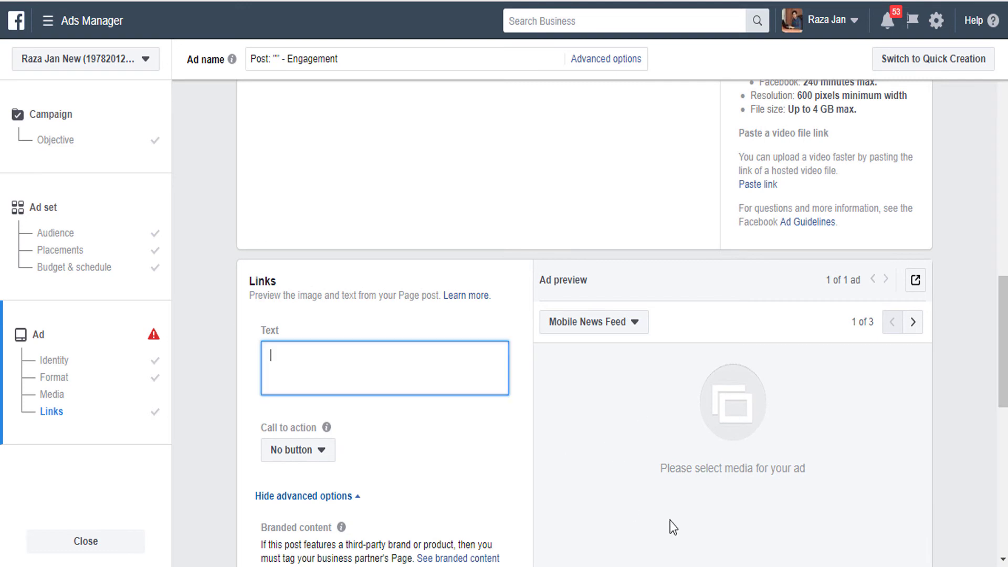
scroll(584, 315, down, 1)
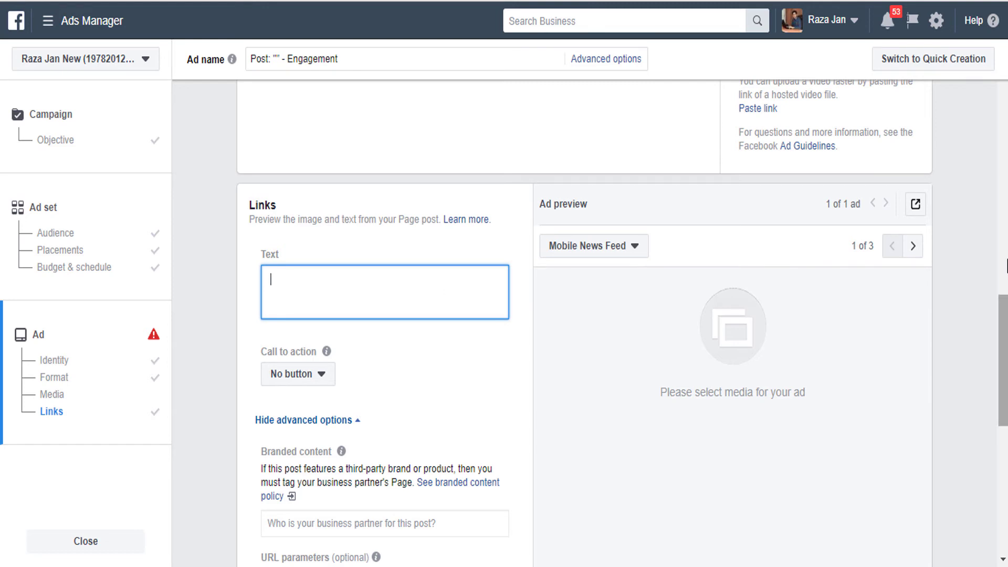
scroll(996, 293, up, 7)
scroll(989, 341, down, 3)
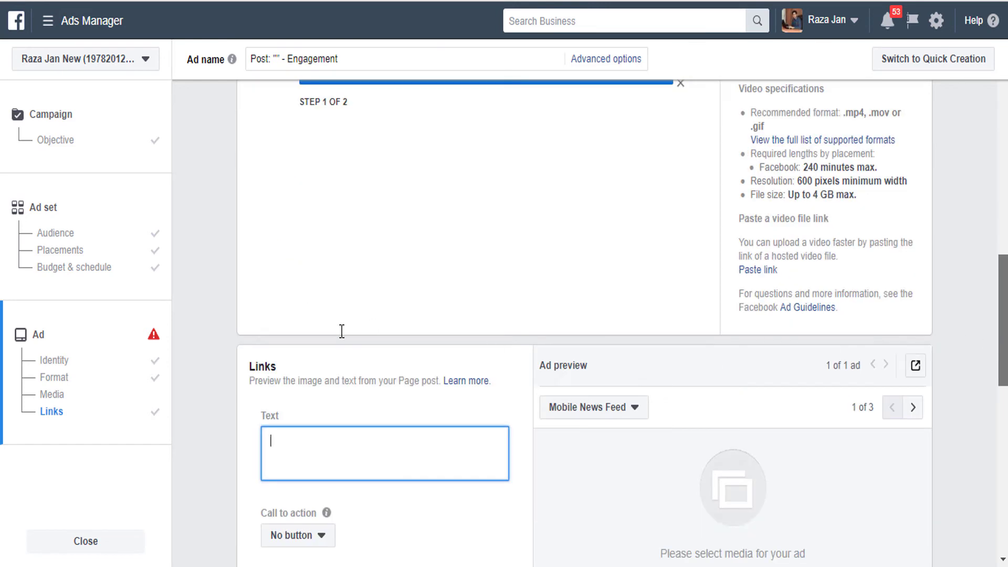
scroll(342, 331, down, 3)
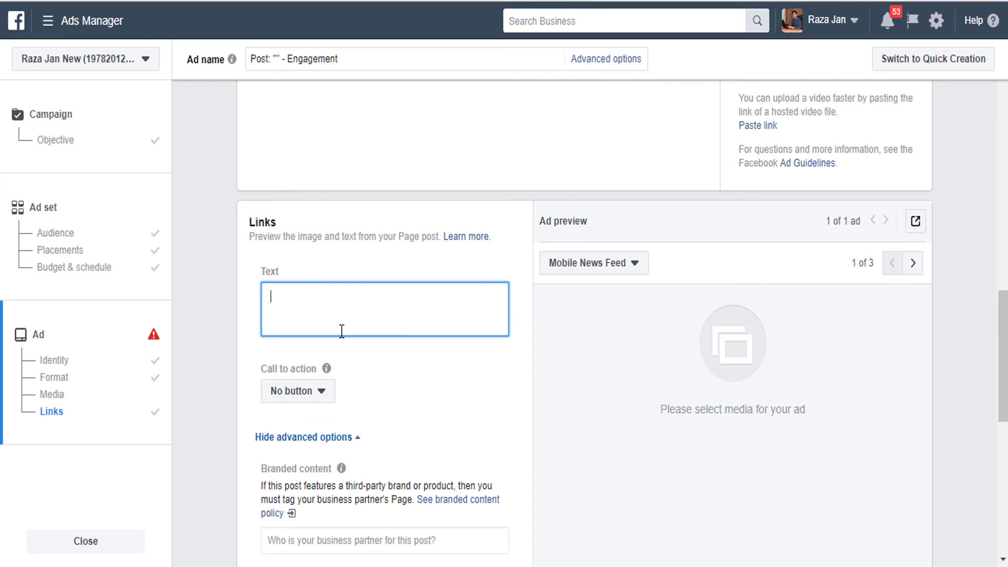
- Switch to the untitled Notepad outline and append "Benefit" to the "Soltuion1" line and "Benfit" to the "Solution 2" line
click(173, 562)
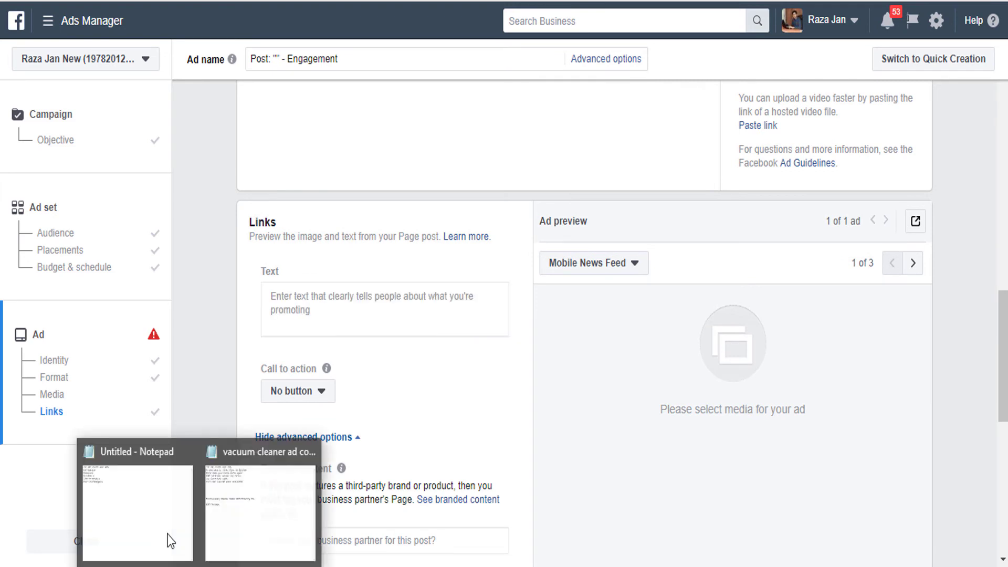
click(137, 512)
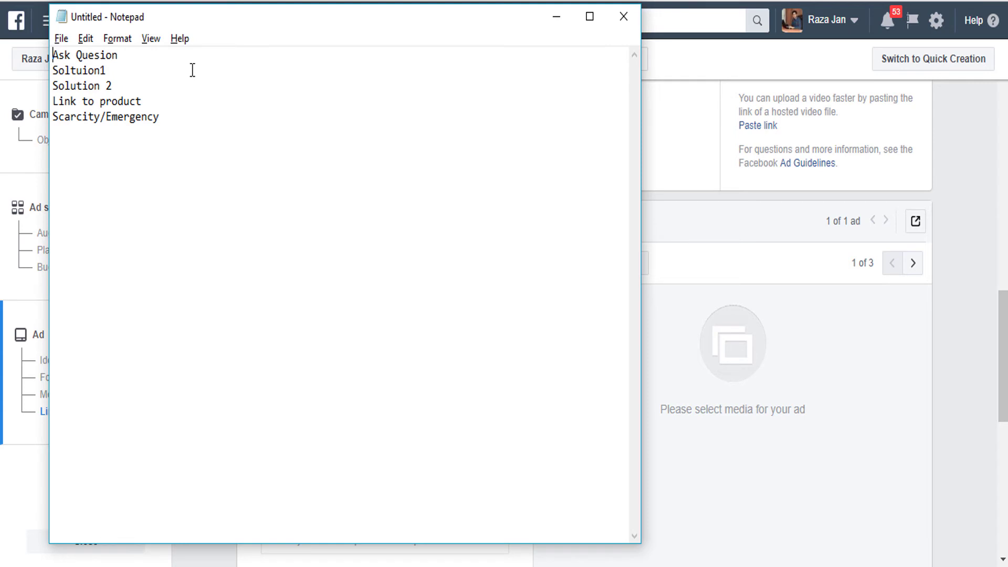
text(Benefit)
key(Down)
text(Benfit)
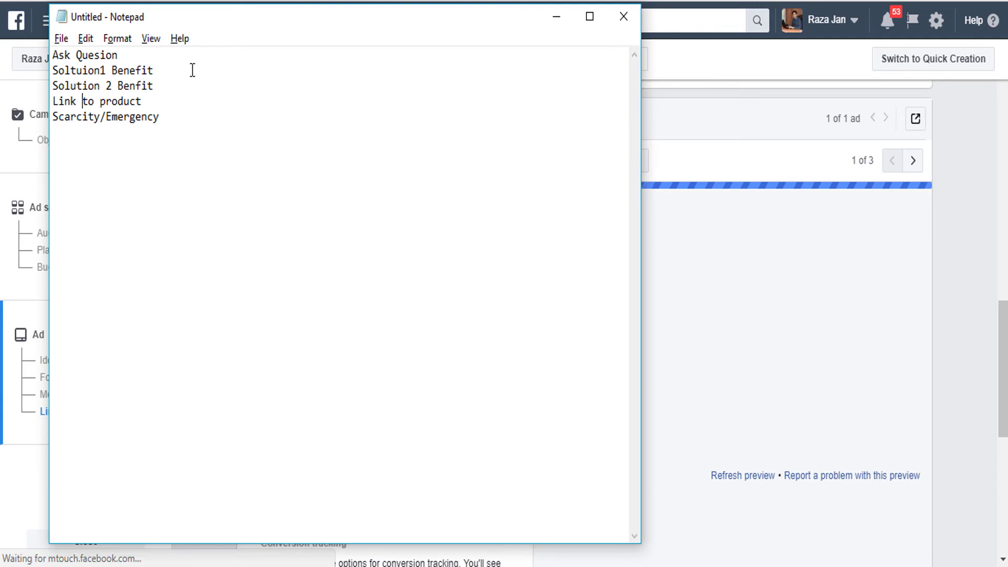
- Insert "Get yours Here" in front of "Link to product" in the ad copy outline
key(Home)
text(Get yours)
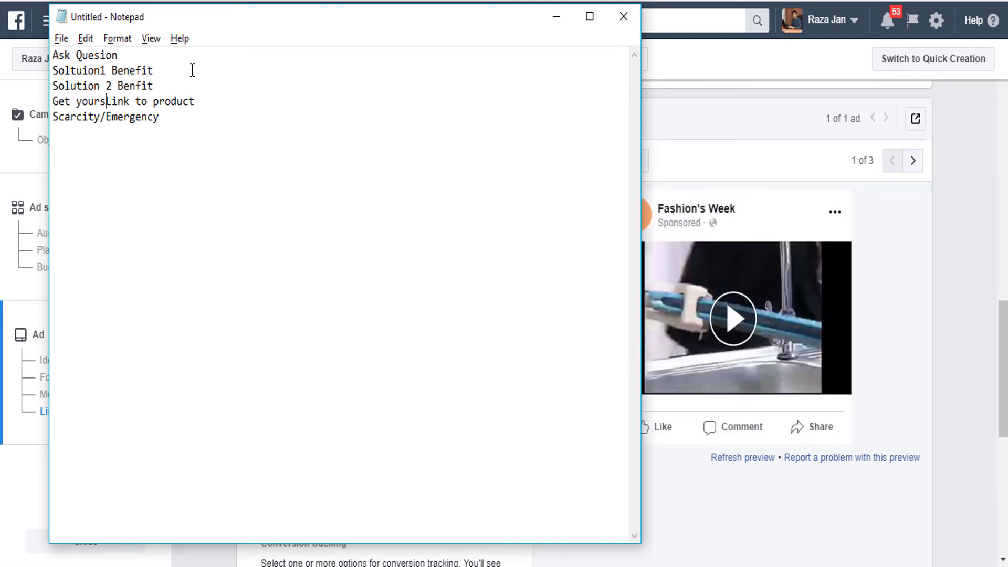
text( Here)
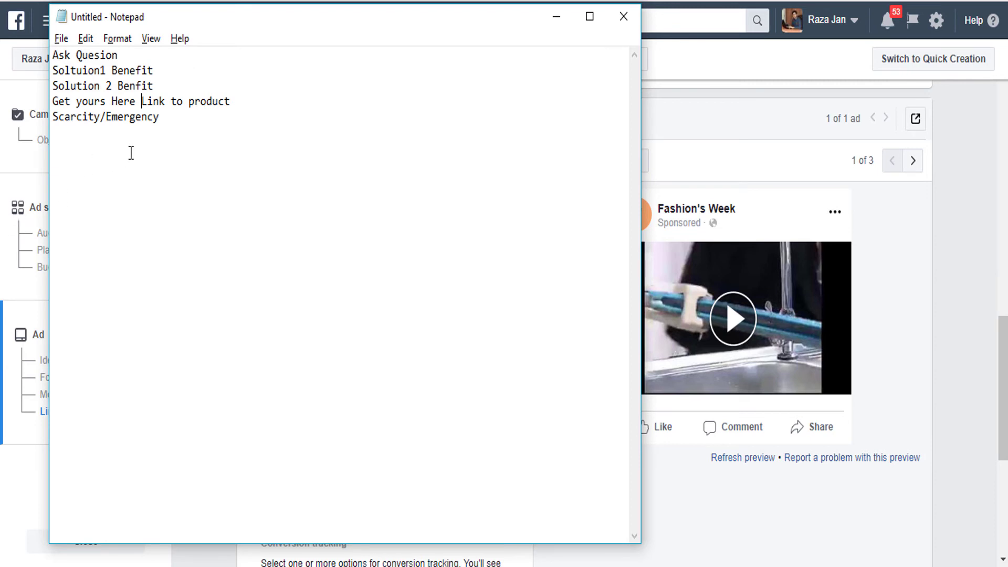
- Append "Hurry Up! Limited Stock" to the Scarcity/Emergency line and add "Limited Time Offer" two lines below it
click(191, 139)
text(Hurry Up! Limi)
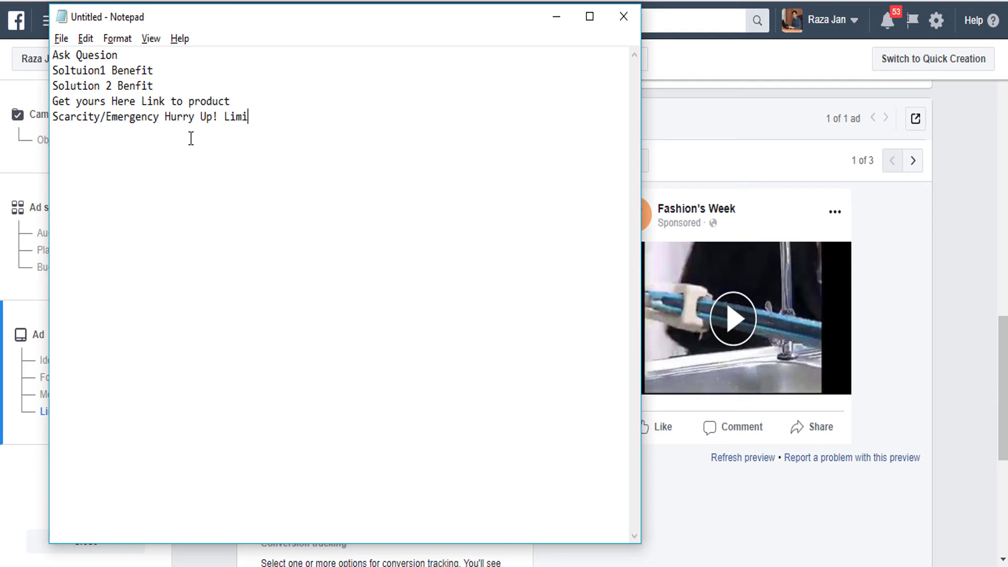
text(ted S)
text(tock)
text(Lim)
text(ited Ti)
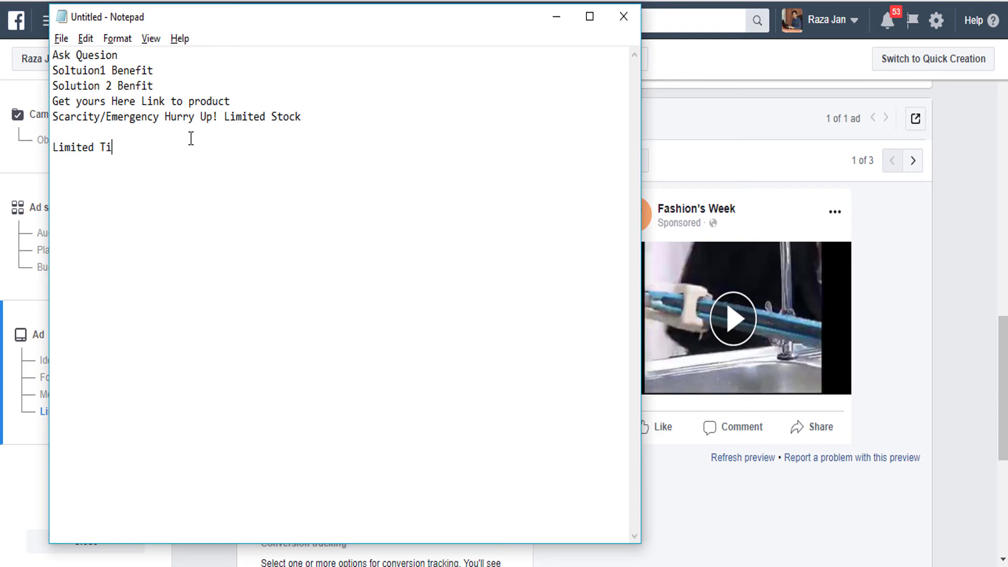
text(me Offer)
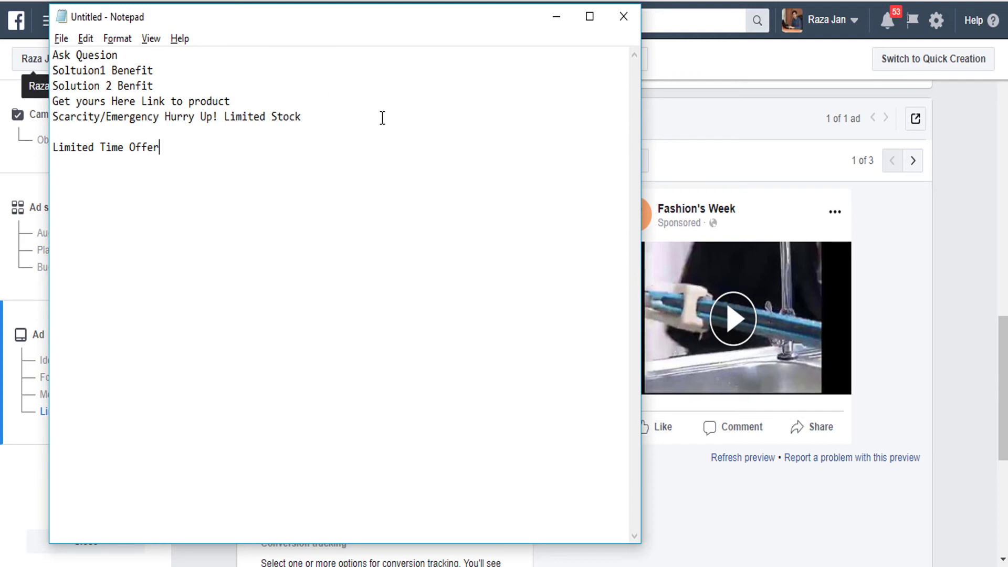
- Switch to the Notepad document holding the finished mop ad copy and examine its opening question line
key(alt+Tab)
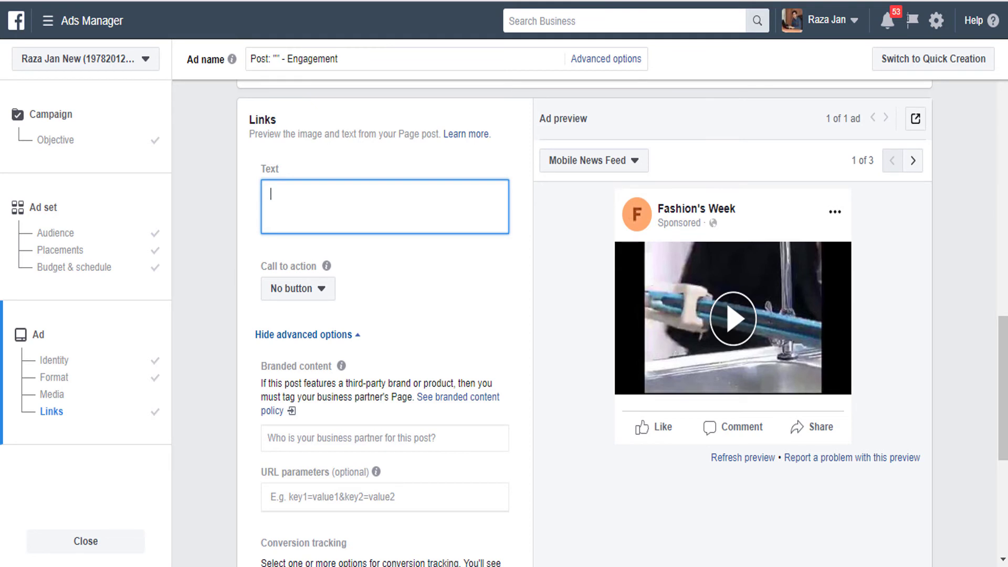
scroll(405, 261, up, 1)
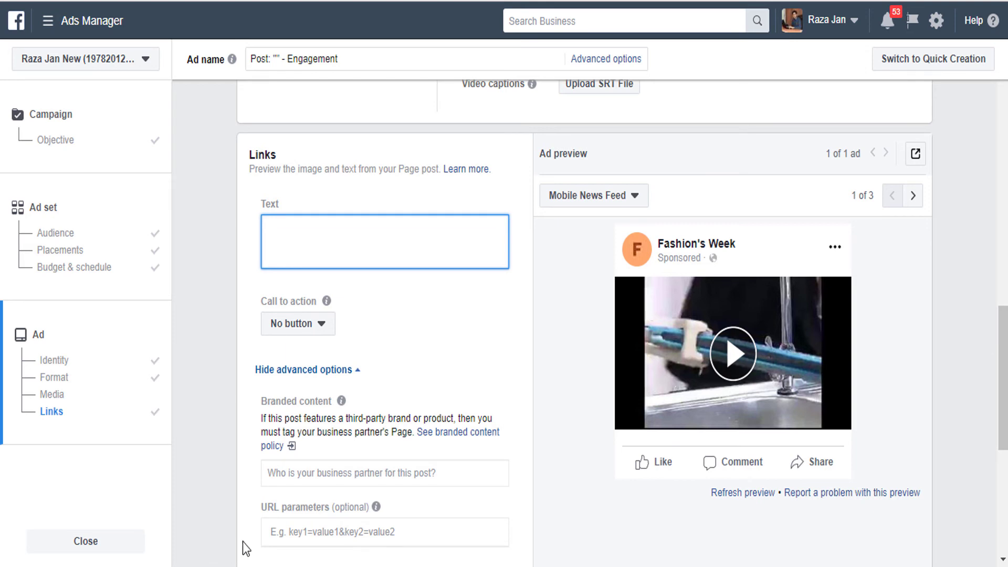
key(super+3)
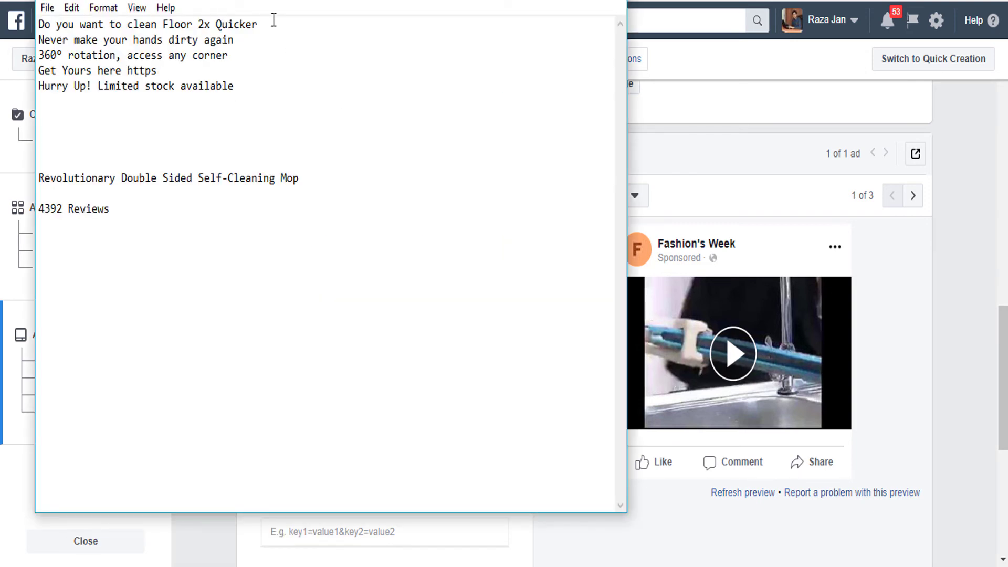
shift+click(42, 21)
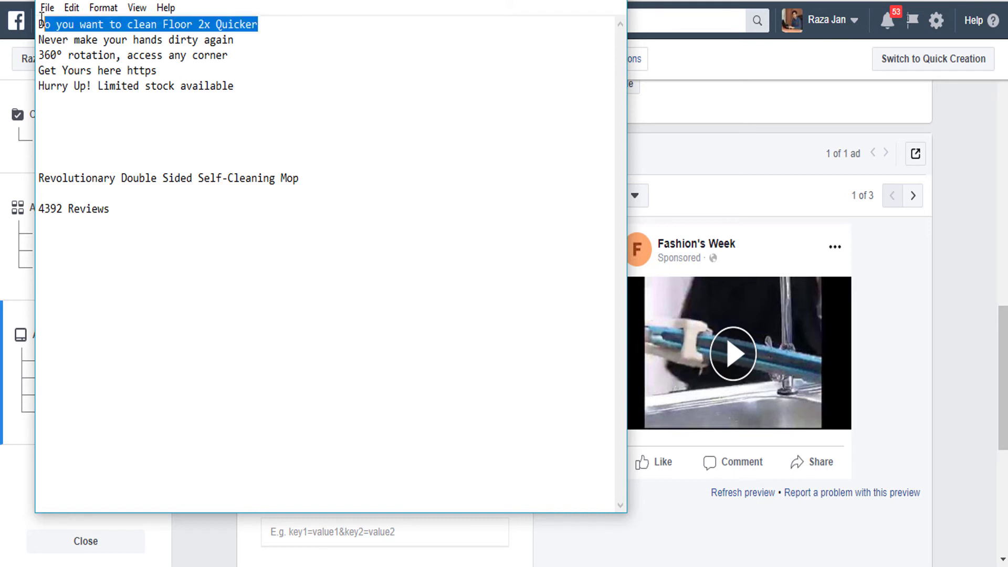
shift+click(47, 21)
shift+click(47, 21)
shift+click(41, 21)
key(alt+Tab)
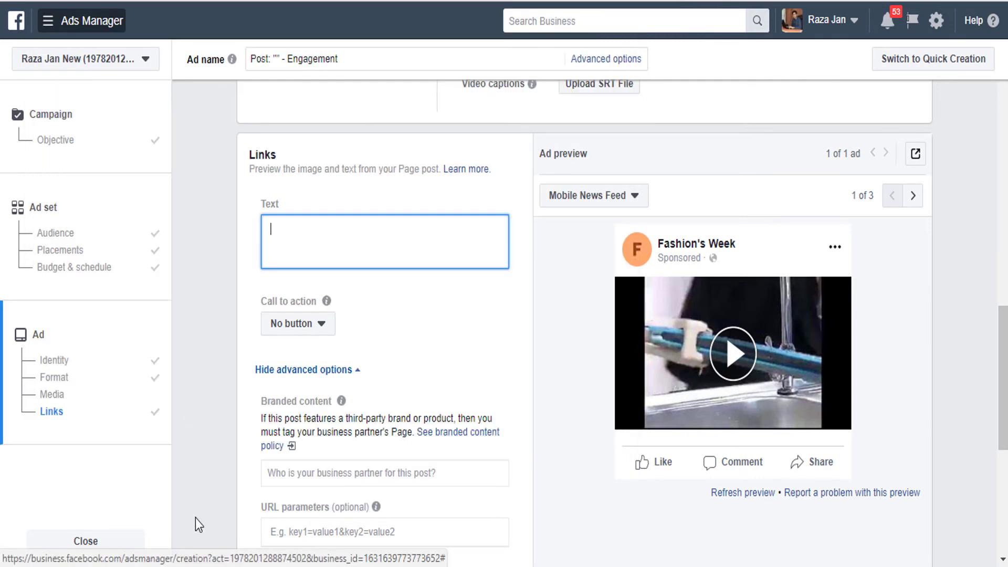
click(259, 477)
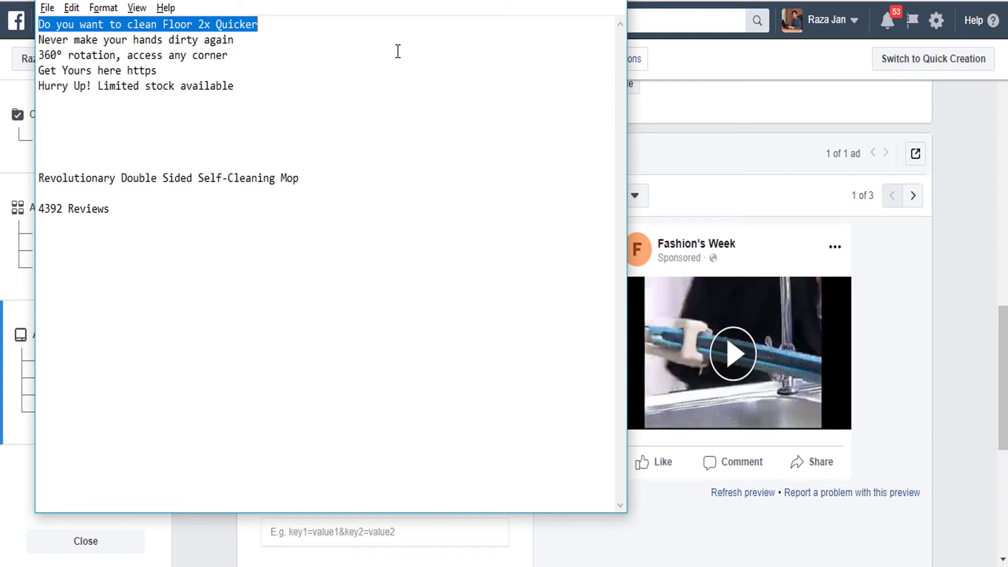
- Go through the ad copy's two benefit lines, the product link line and the limited stock line one by one
click(102, 35)
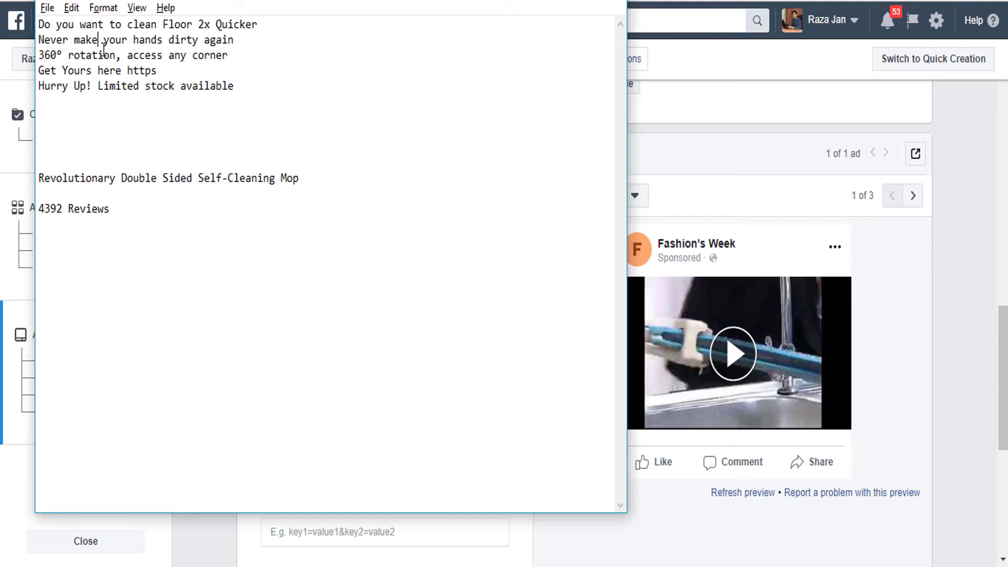
key(End)
key(shift+Home)
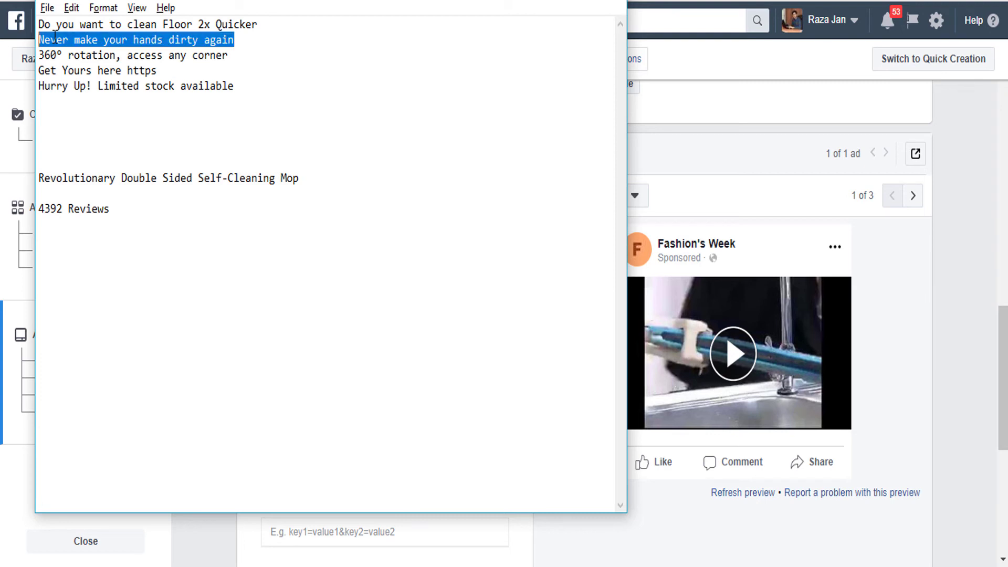
shift+click(54, 37)
key(Down)
key(shift+Right)
key(shift+Right)
key(shift+Right)
key(shift+Right)
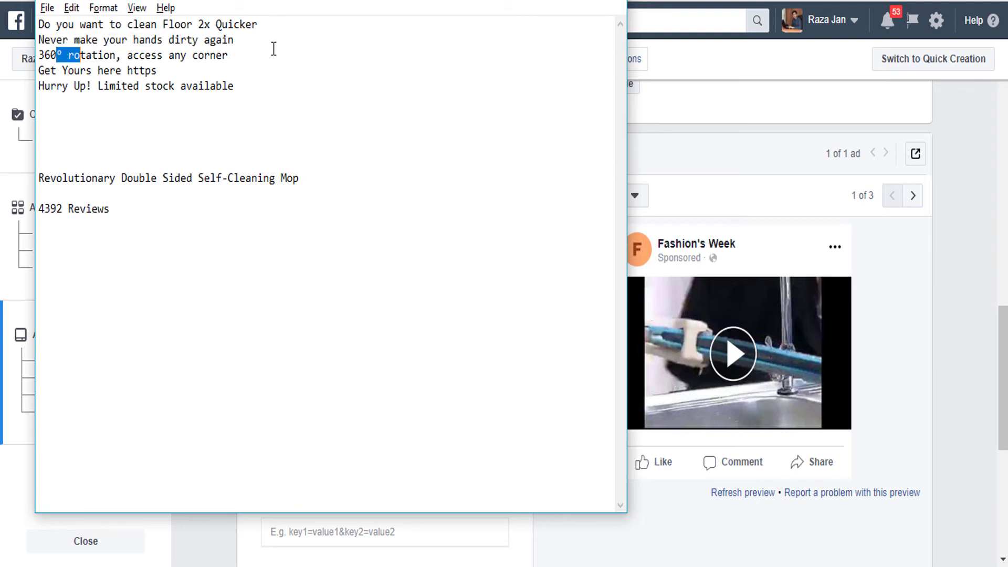
key(shift+End)
key(End)
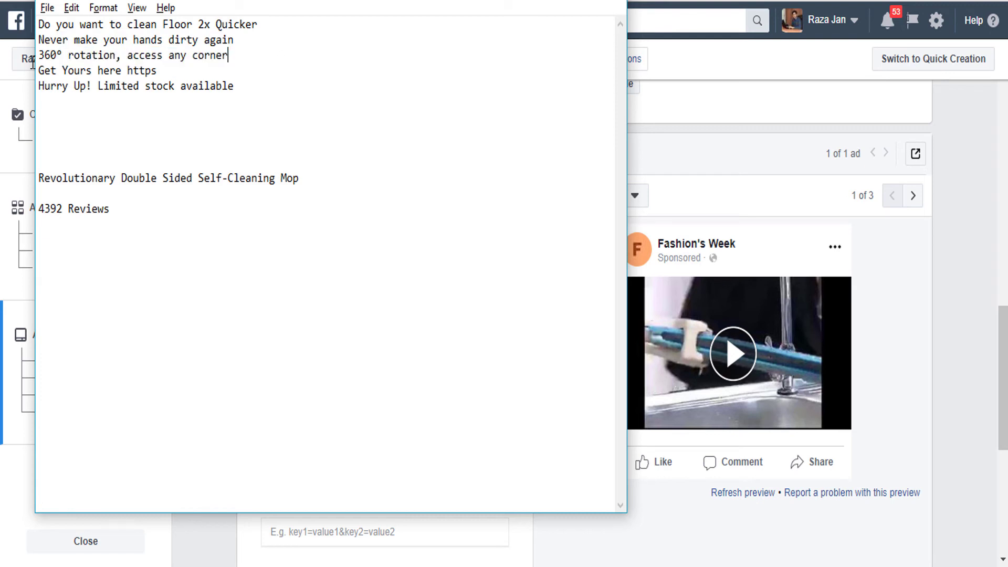
key(shift+Up)
key(shift+Down)
key(shift+Home)
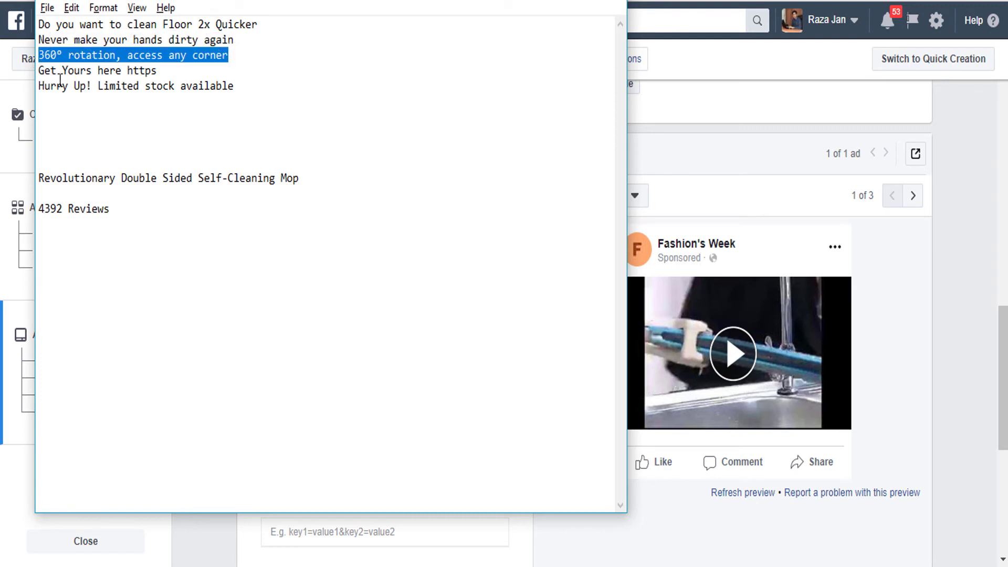
key(Down)
key(Down)
key(Right)
key(Right)
key(Right)
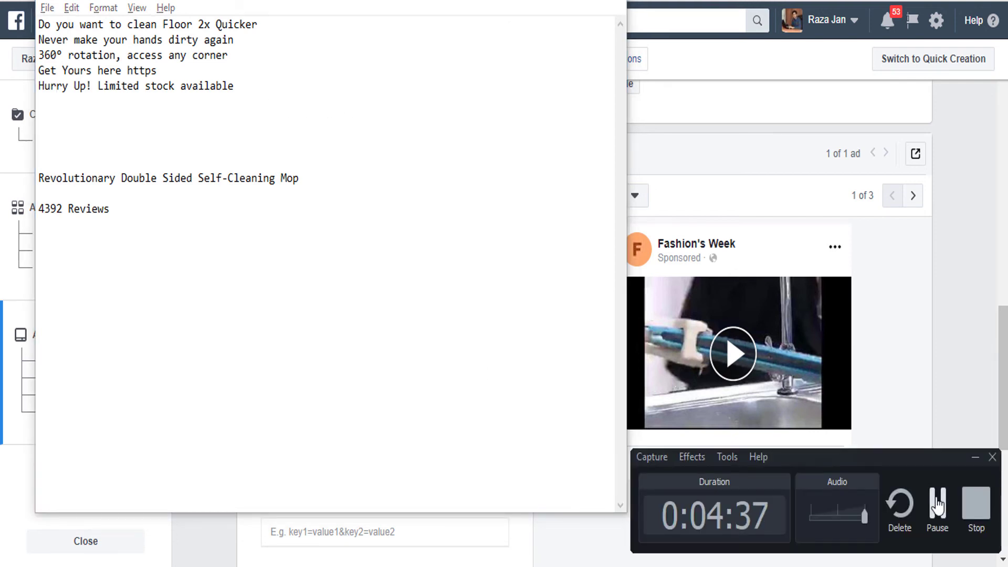
click(937, 507)
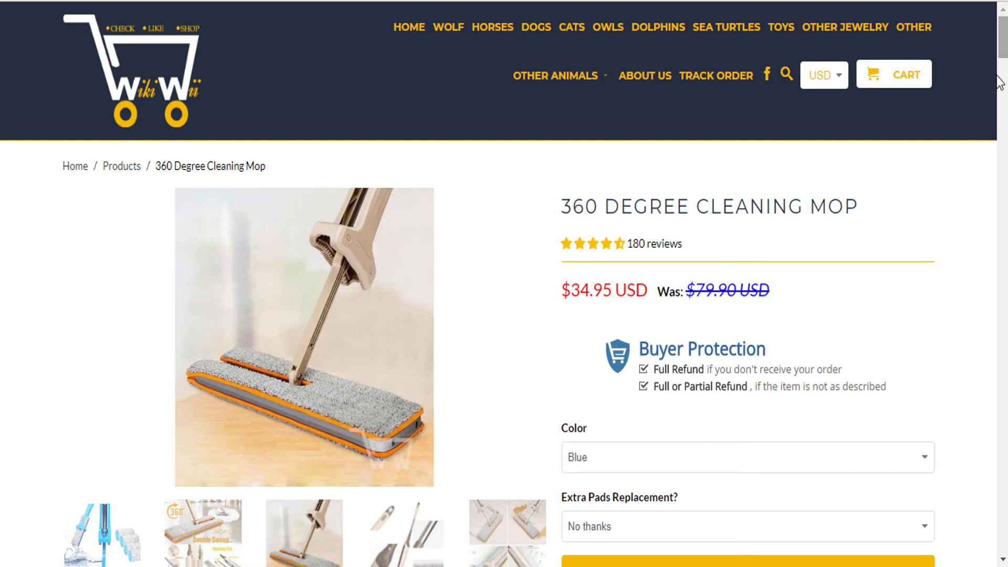
scroll(1003, 39, down, 15)
scroll(1003, 39, up, 10)
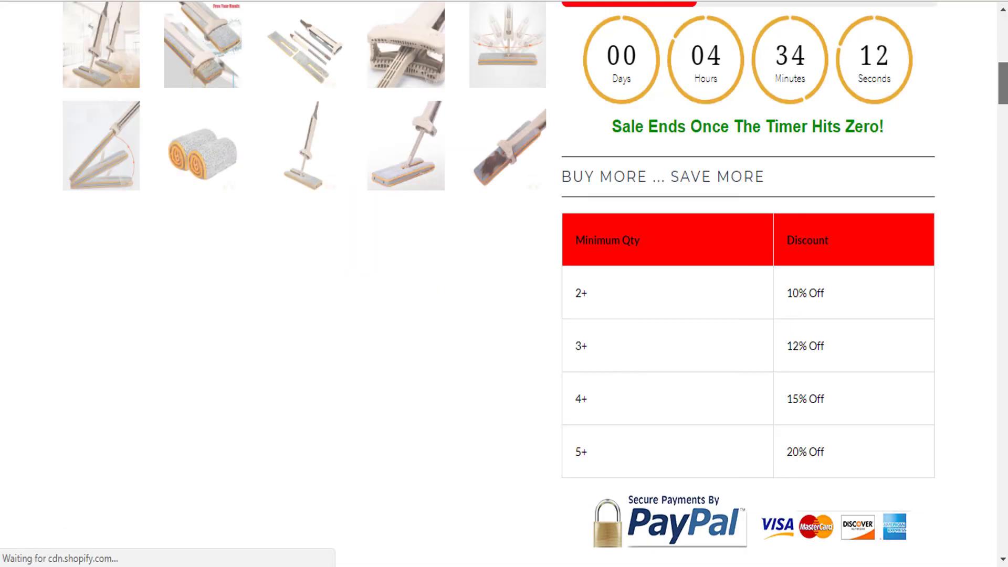
scroll(504, 283, up, 10)
scroll(504, 283, down, 2)
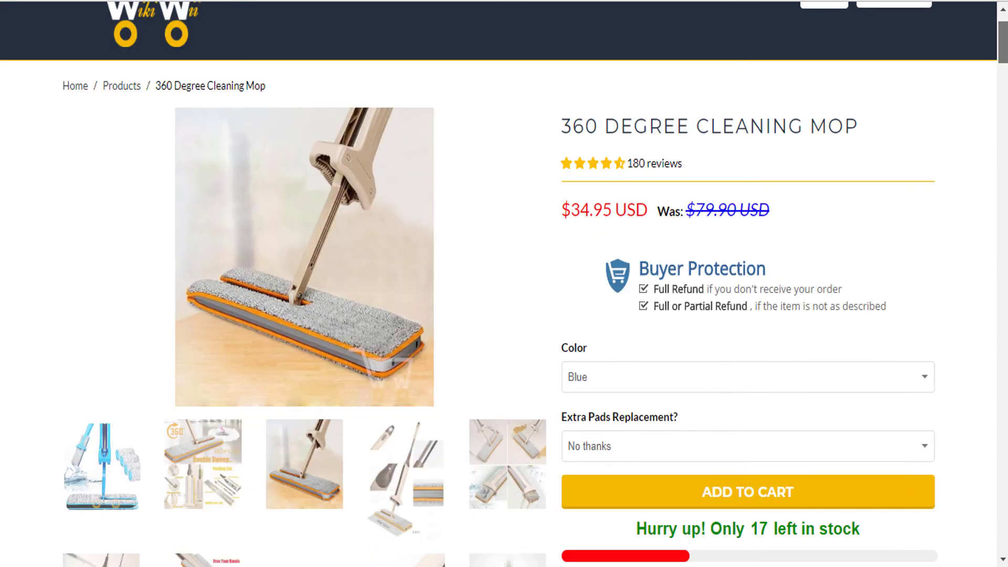
scroll(504, 284, up, 1)
scroll(504, 283, up, 1)
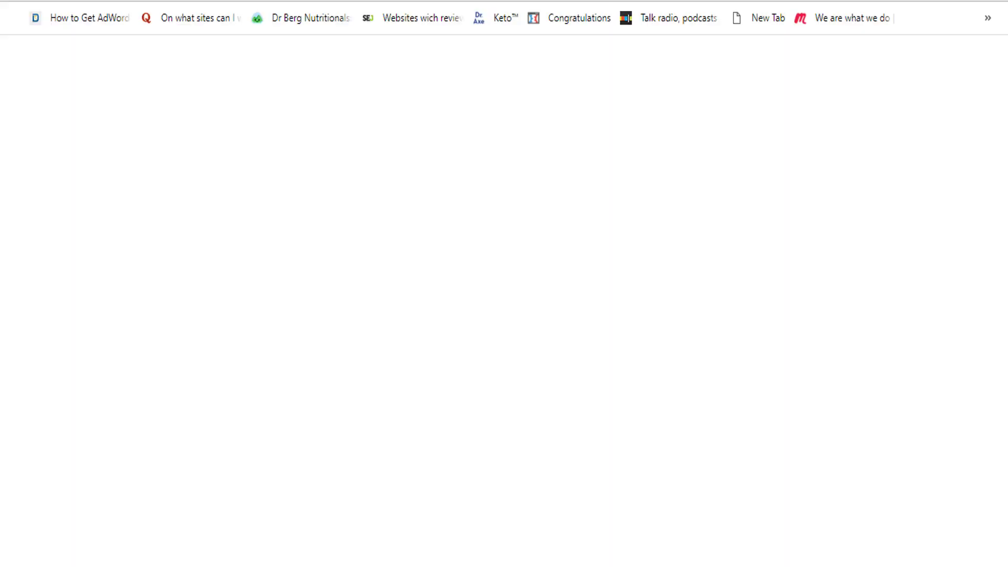
text(bitly)
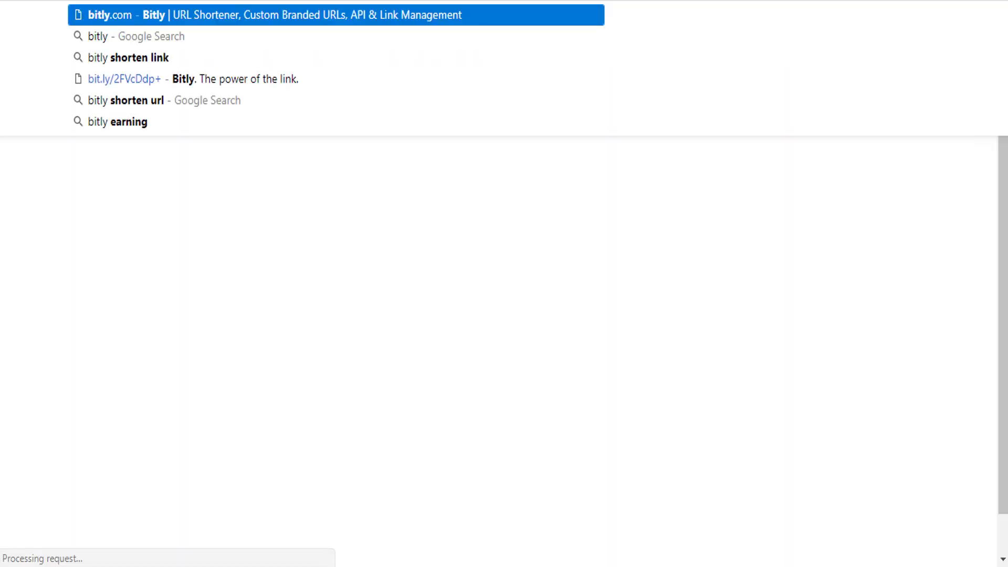
key(Return)
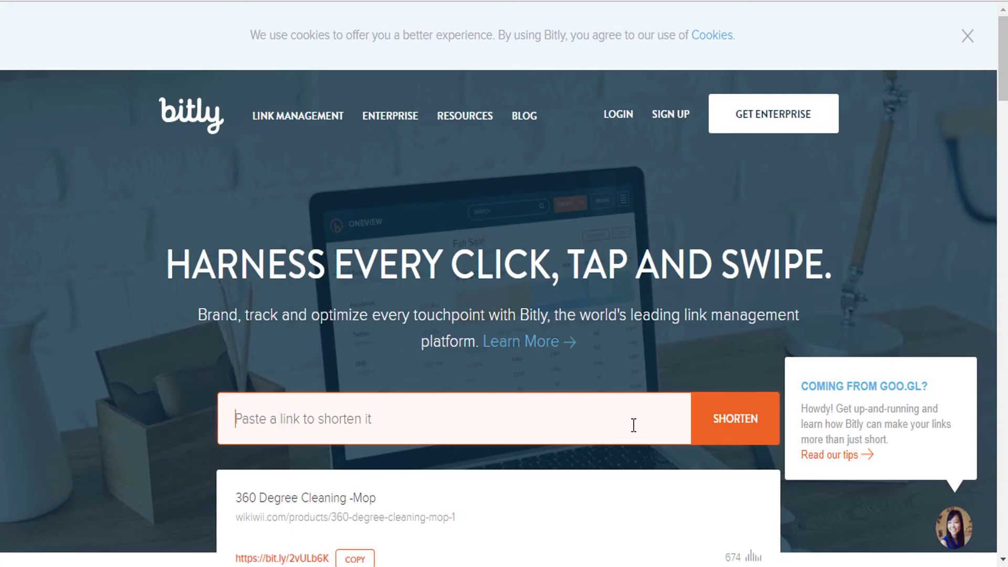
text(https://www.wikiwii.com/products/360-degree-cleaning-mop)
key(Return)
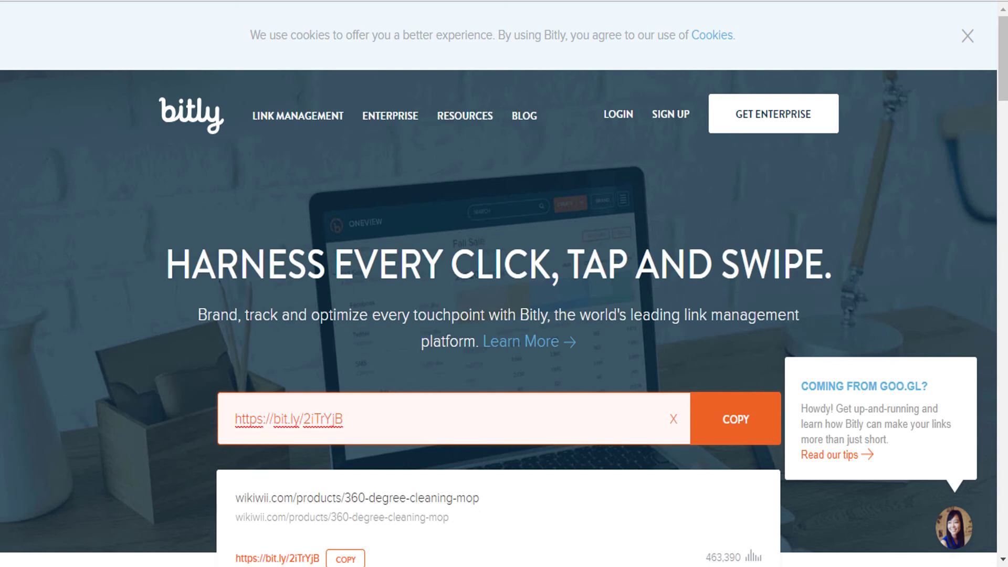
key(alt+Tab)
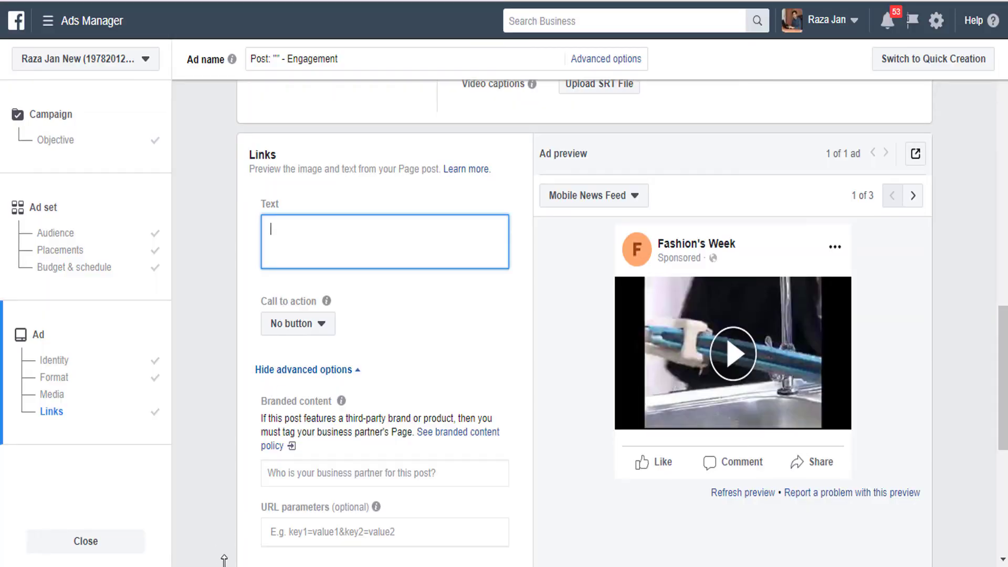
key(alt+Tab)
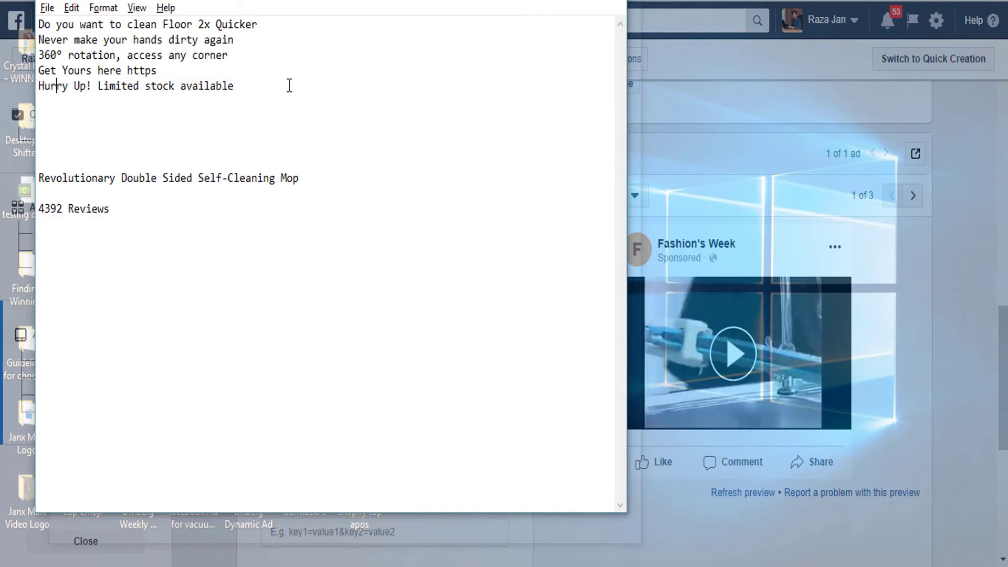
click(288, 85)
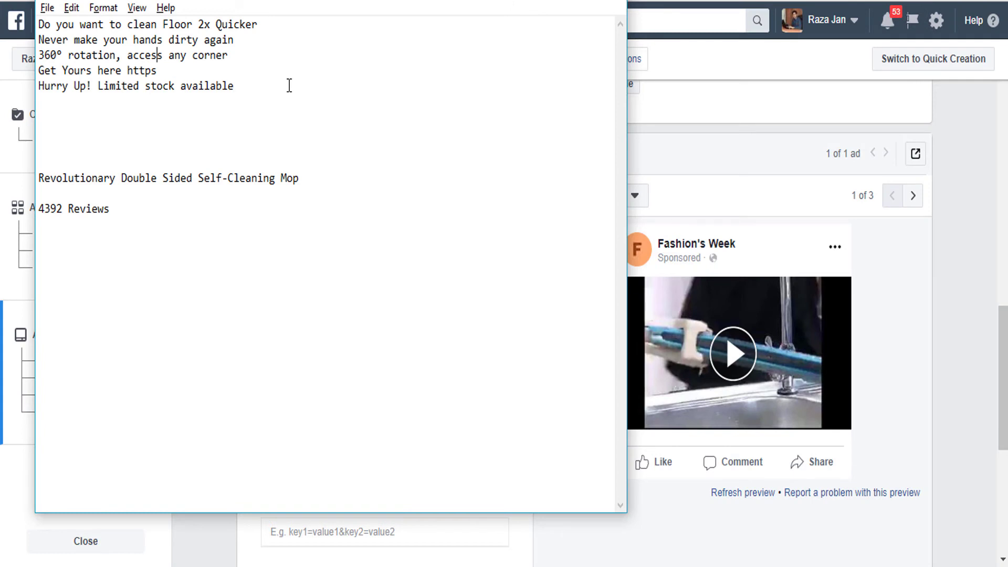
key(Down)
key(ctrl+shift+Left)
text(https://bit.ly/2iTrYjB)
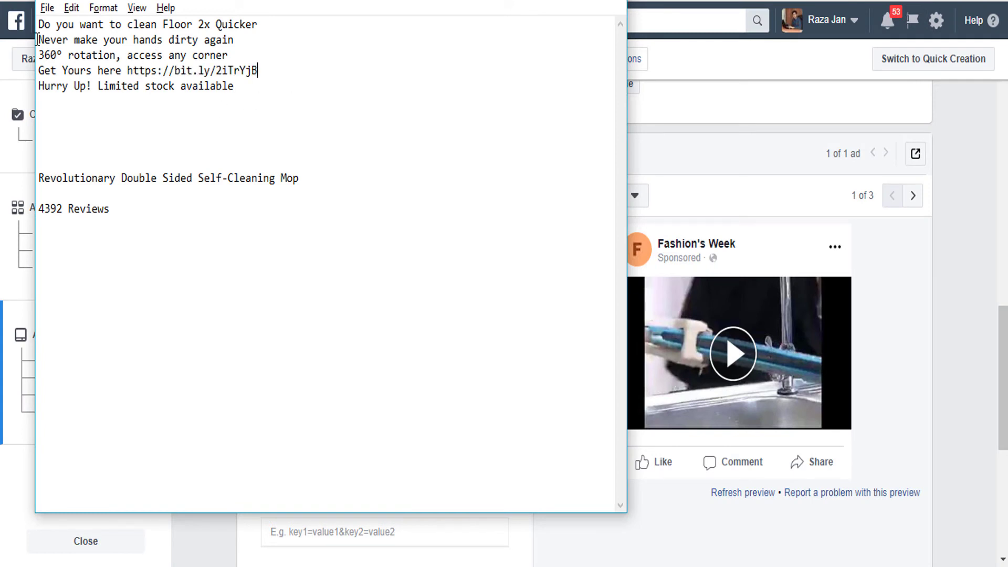
- Copy the five ad copy lines, from "Do you want to clean" to "Limited stock available", into the ad's Text field in Ads Manager
key(ctrl+Left)
key(shift+Down)
key(shift+End)
key(ctrl+shift+Home)
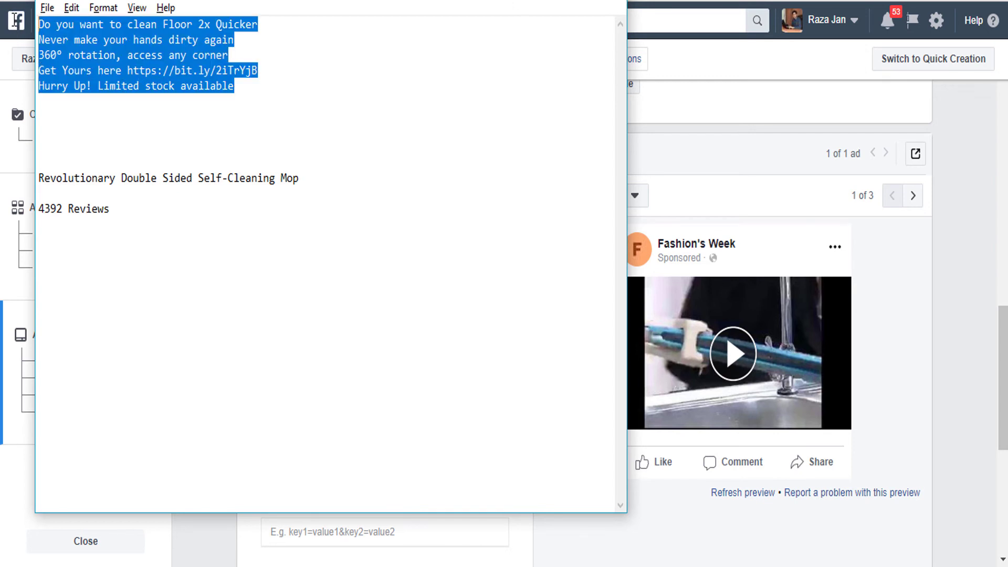
key(ctrl+c)
key(alt+Tab)
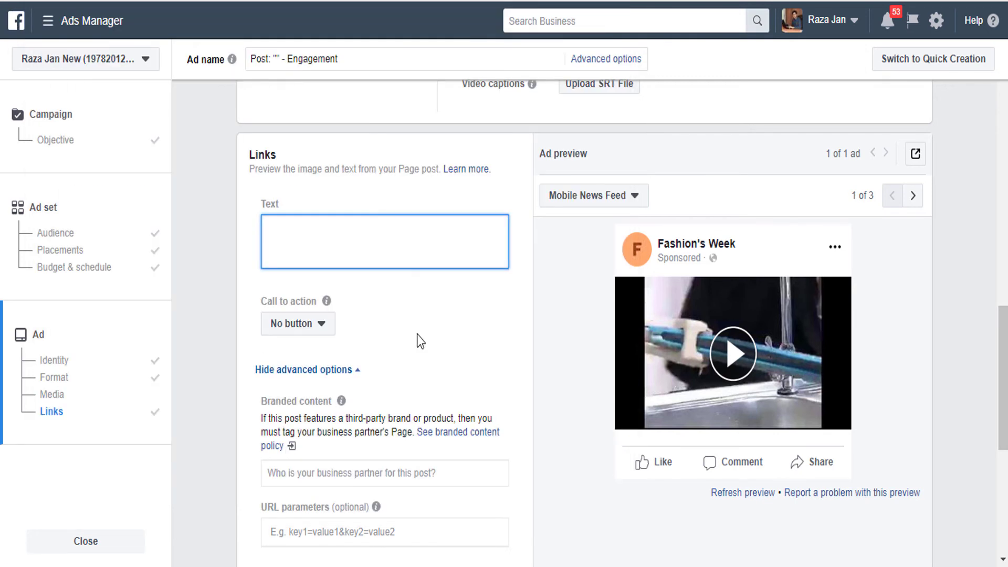
key(ctrl+v)
click(297, 430)
click(303, 464)
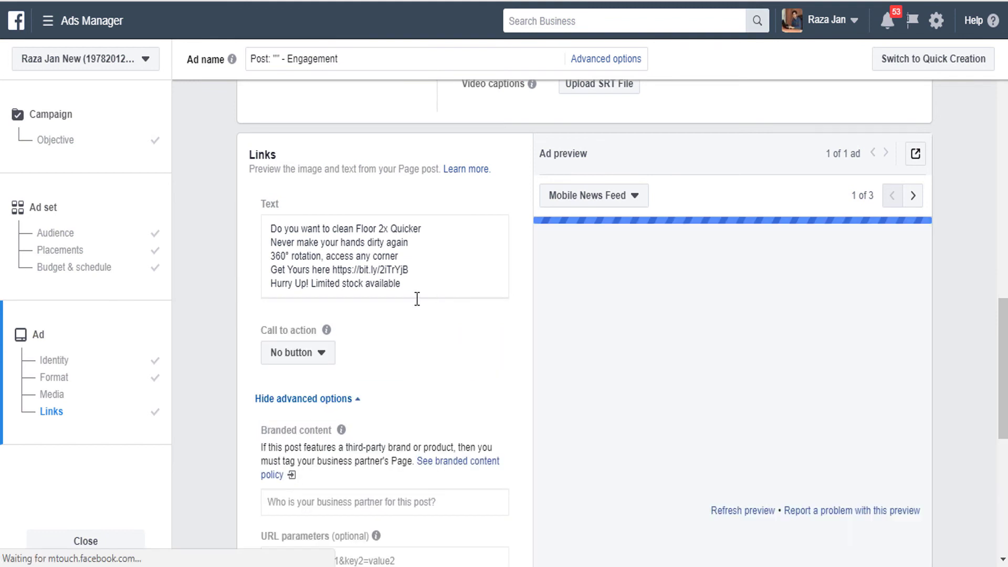
- Set the ad's call to action to Shop Now with the wikiwii.com cleaning mop product page as website URL, and check the preview
click(305, 362)
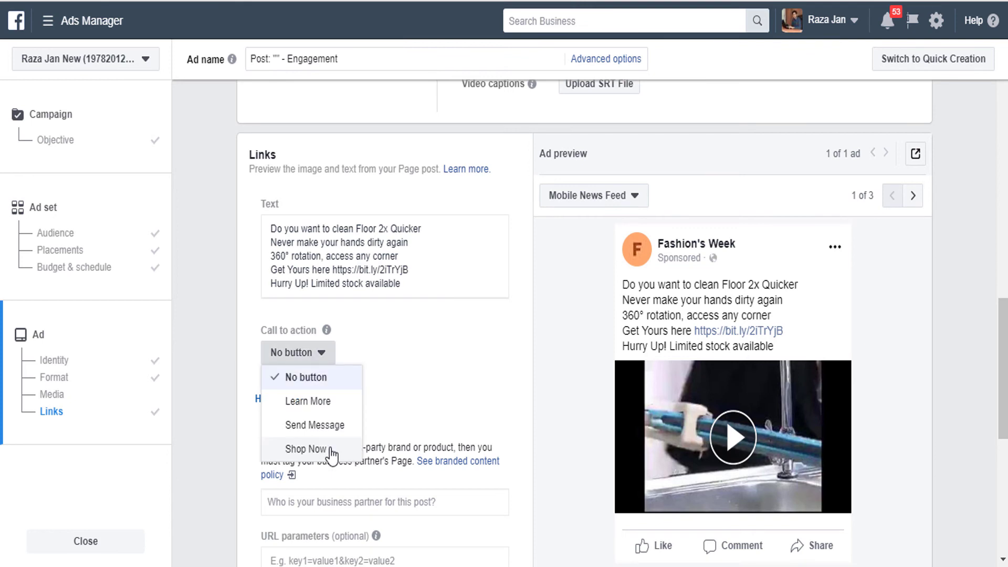
click(310, 449)
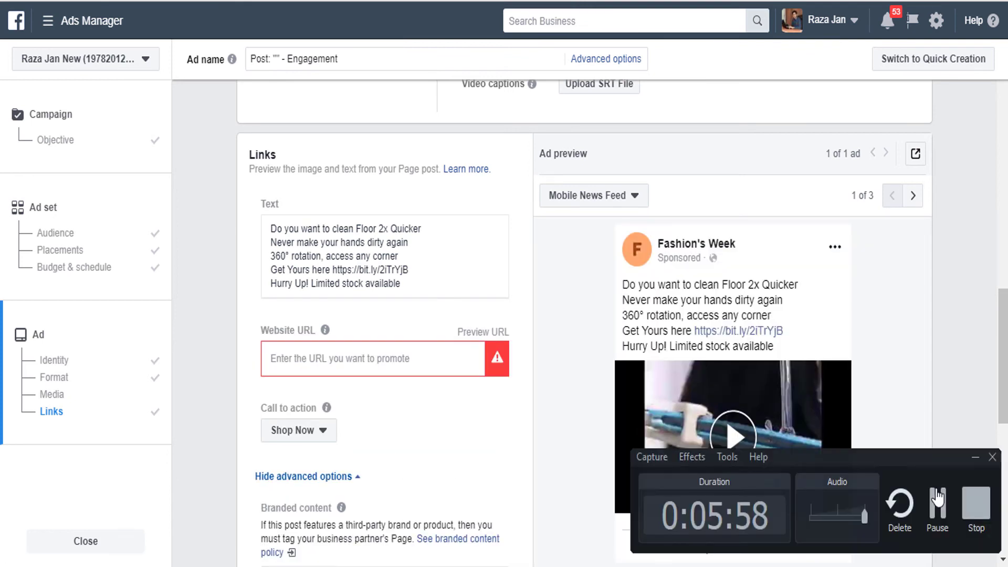
click(938, 499)
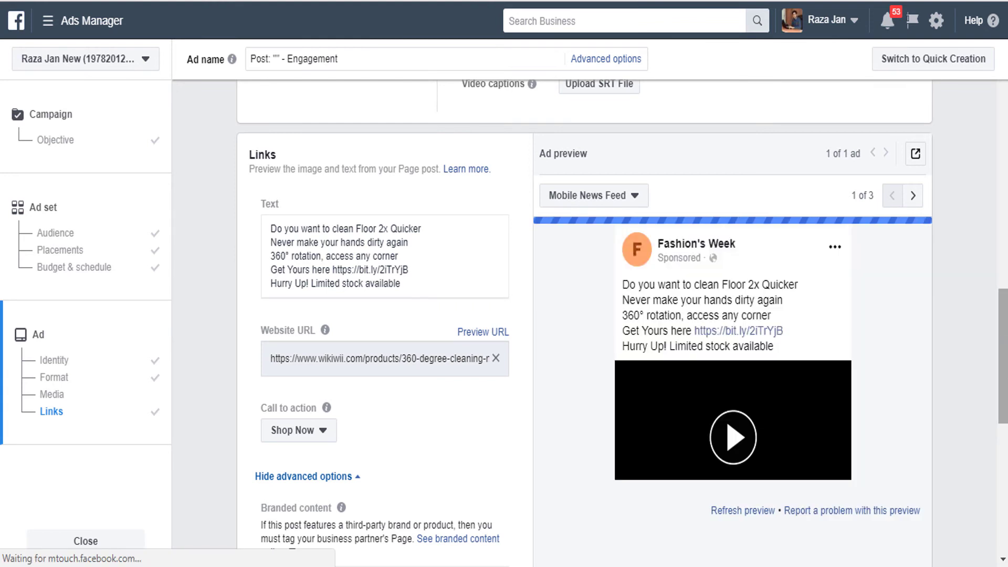
scroll(622, 323, up, 1)
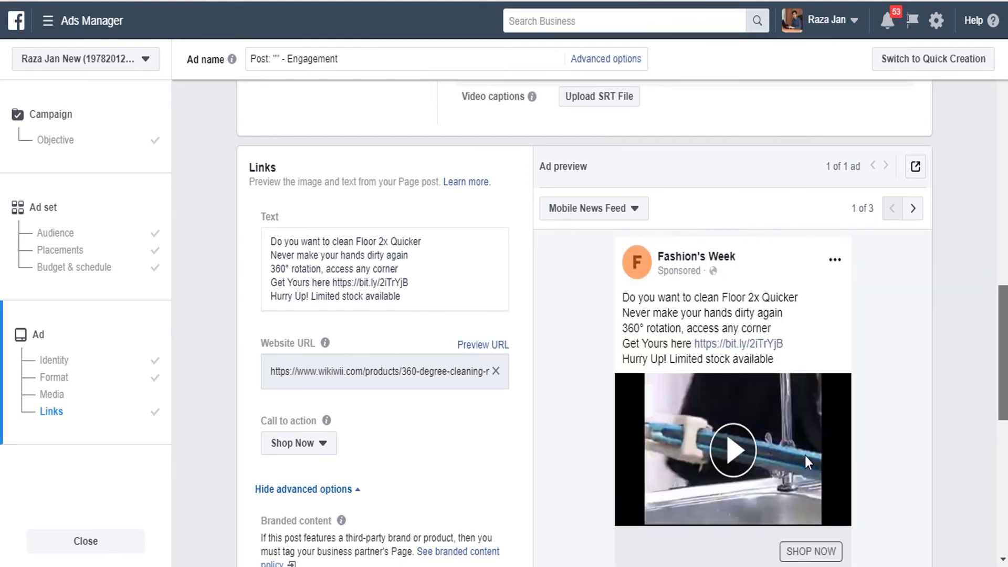
scroll(806, 458, down, 2)
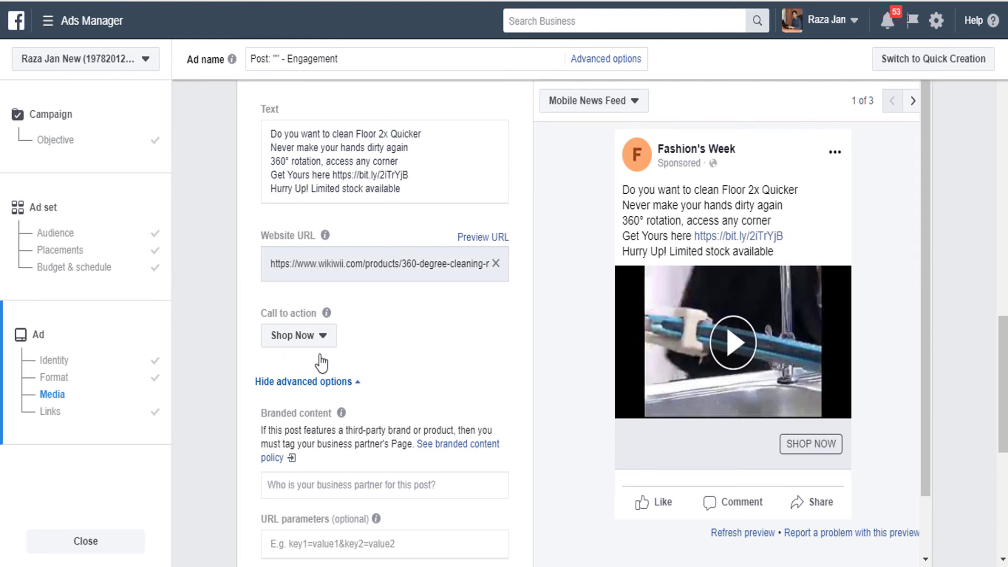
- Set the ad's call to action to No button and place the text cursor after "Quicker" in the ad text
click(315, 336)
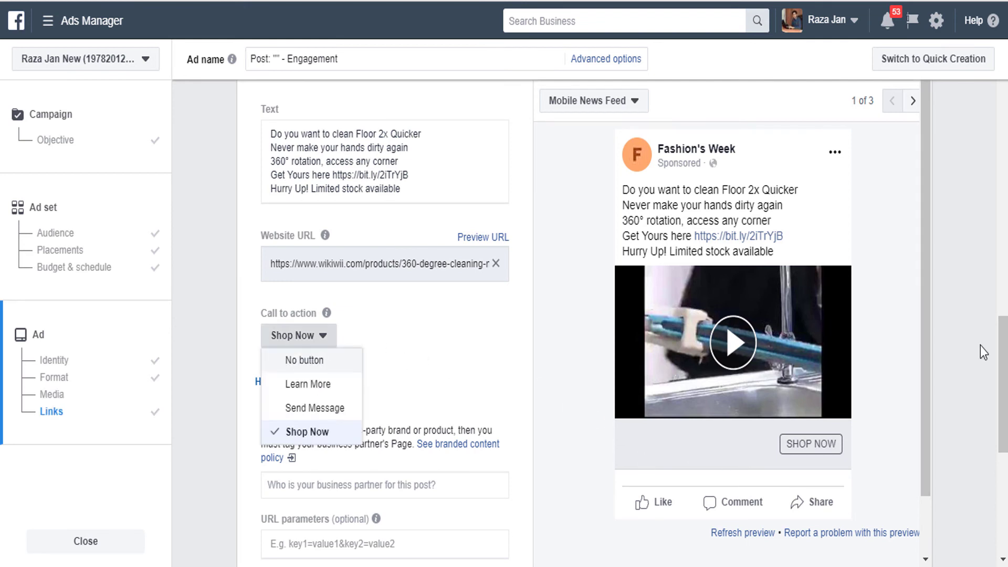
click(294, 356)
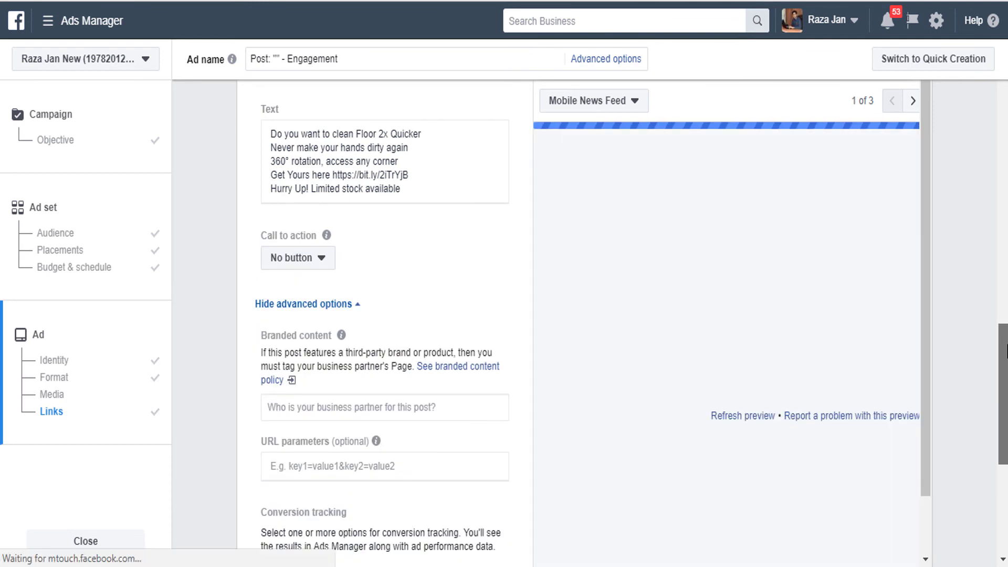
scroll(783, 281, up, 3)
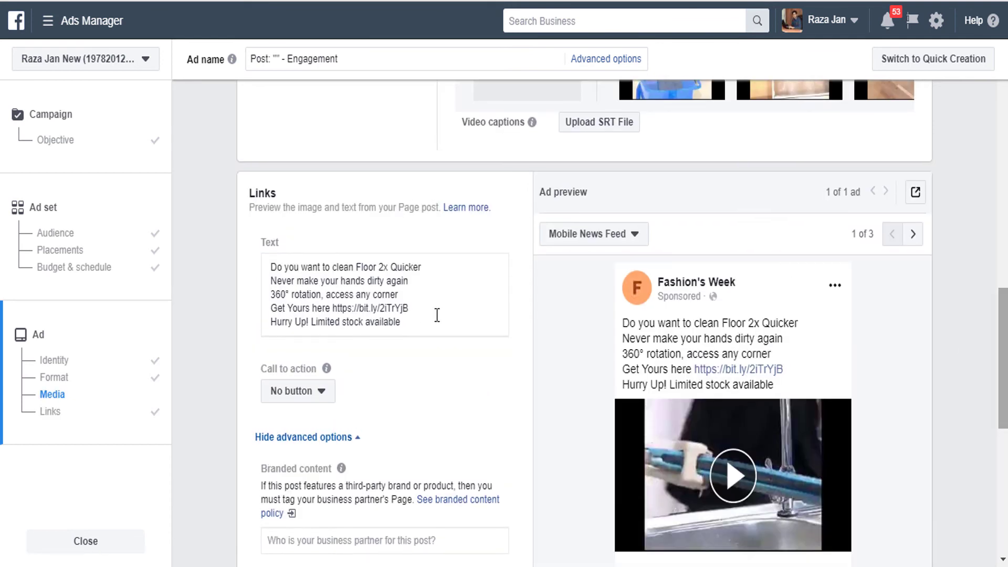
click(450, 261)
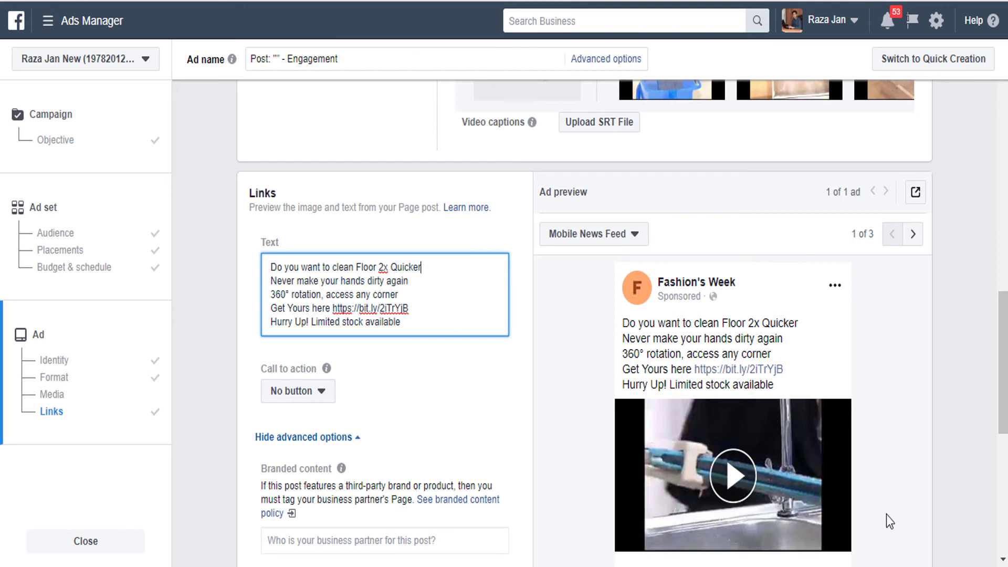
- Add emojis to the ad text: ⁉ around line one, ✅ before lines two and three, three ➡ before the link line, ⚠ around the last line
click(949, 494)
key(F9)
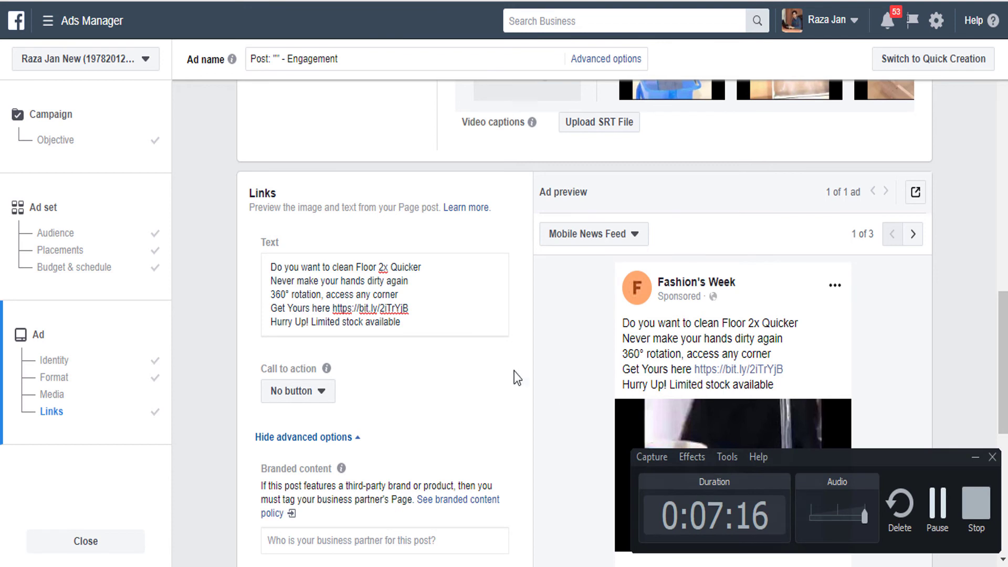
click(479, 310)
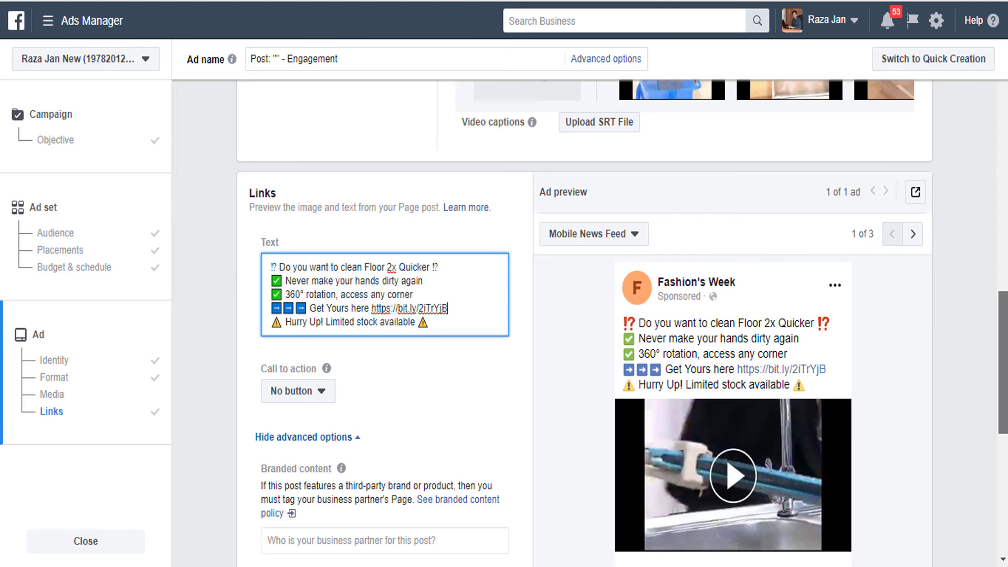
scroll(885, 415, down, 1)
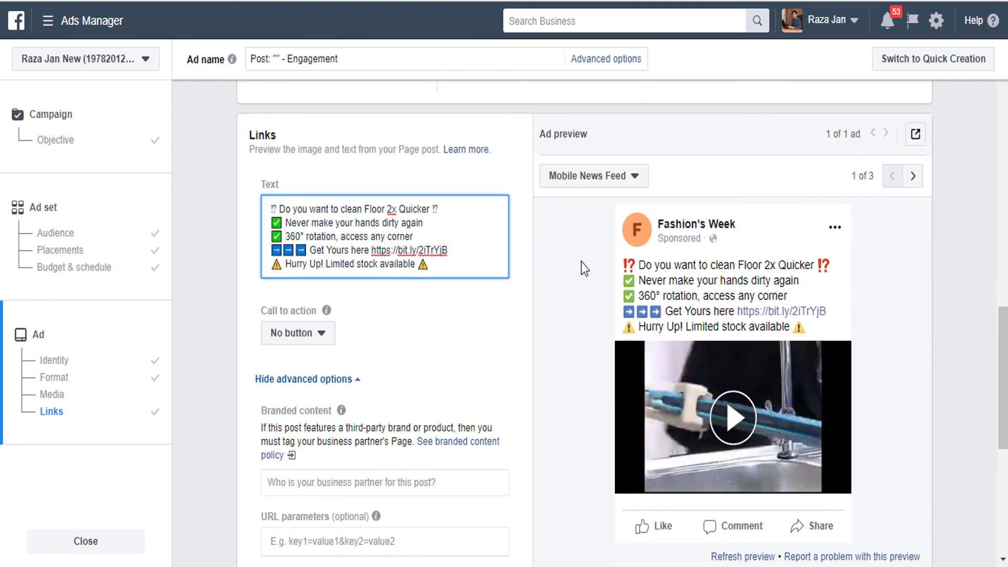
click(295, 208)
key(ctrl+Left)
key(Down)
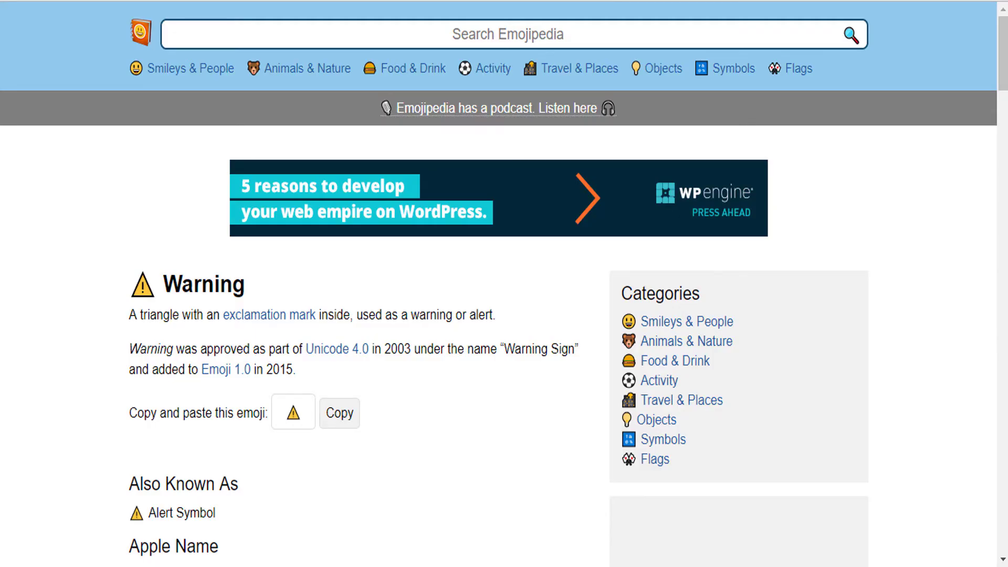
- Switch to Emojipedia and copy the Warning emoji
click(340, 413)
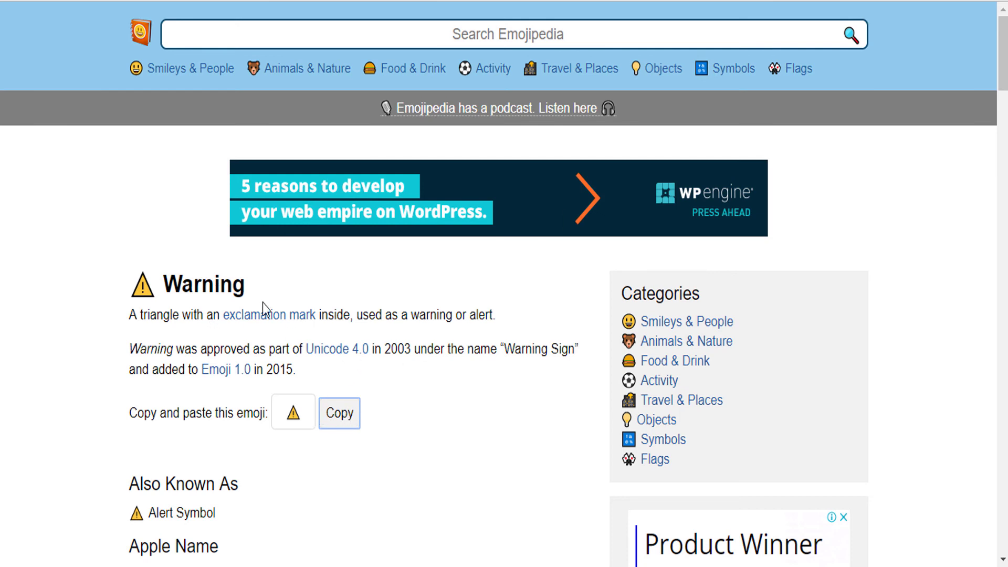
click(243, 316)
key(F9)
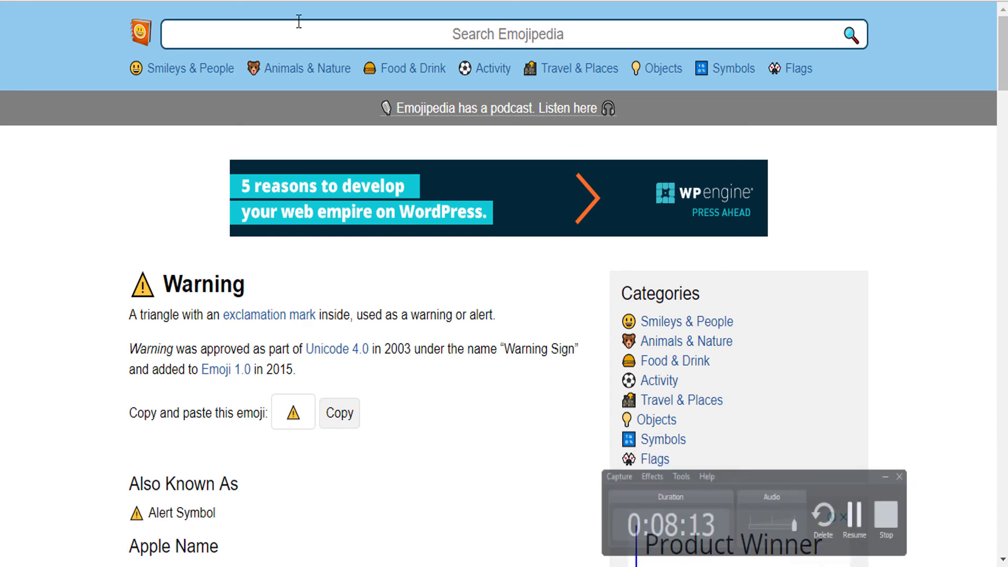
- Search Emojipedia for "question mark" and open the Exclamation Question Mark emoji's page
key(F9)
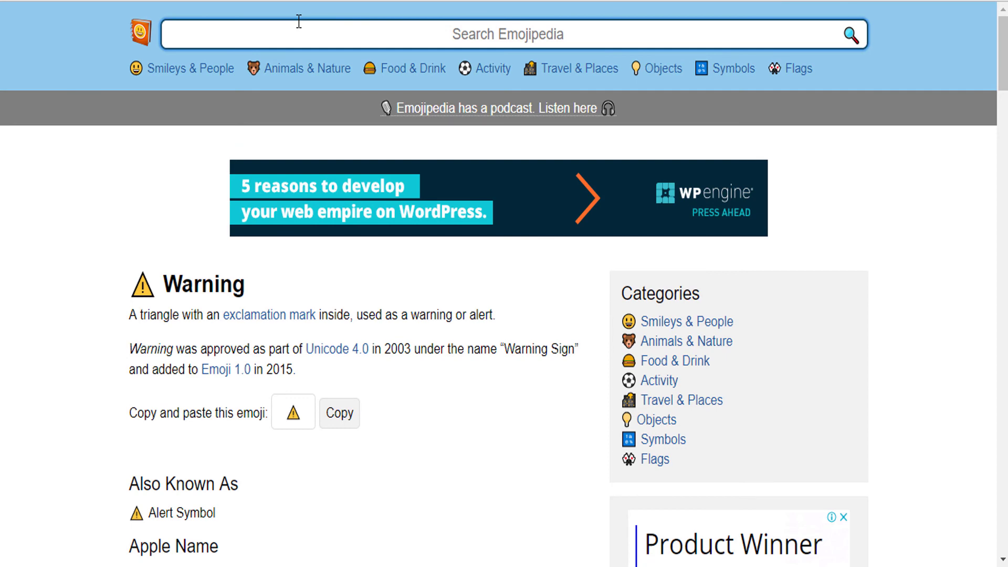
text(question mark)
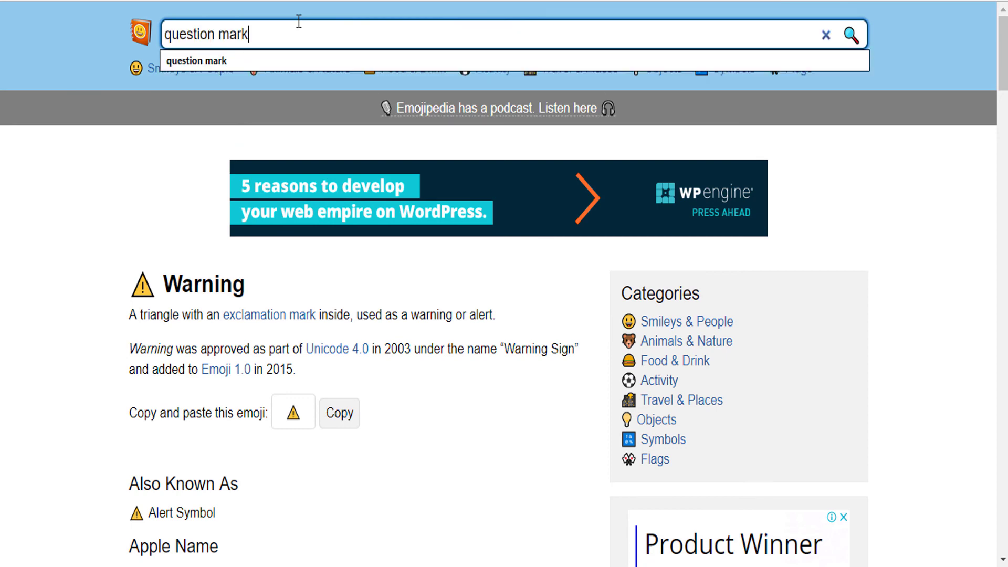
key(Return)
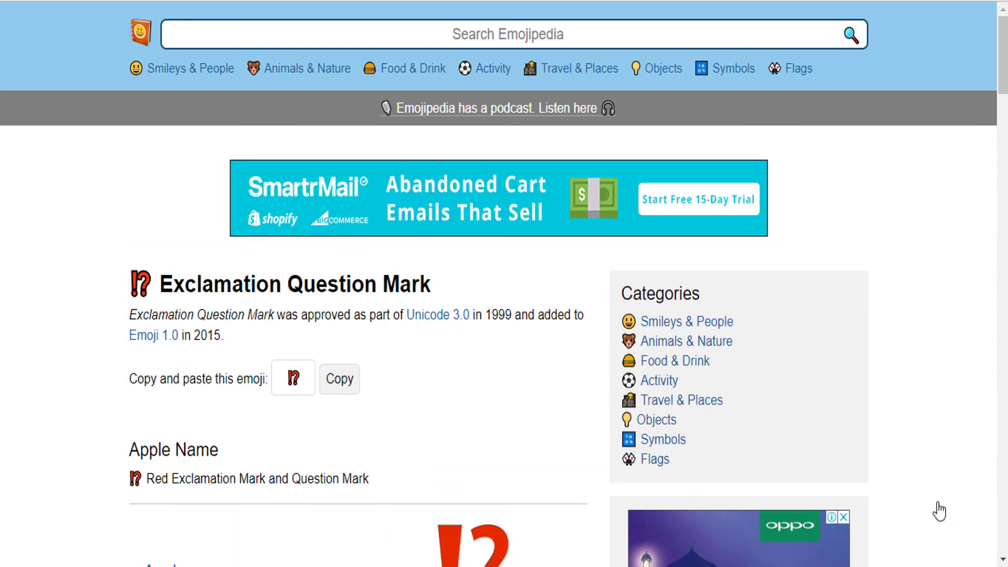
- Search Emojipedia for "arrow", open the Right Arrow emoji's page and copy the emoji
key(F9)
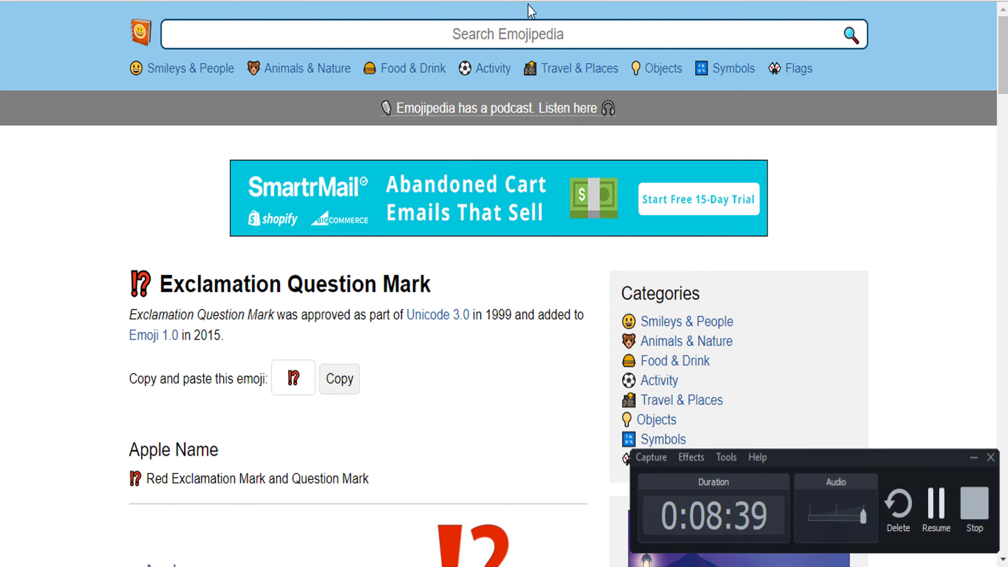
key(F9)
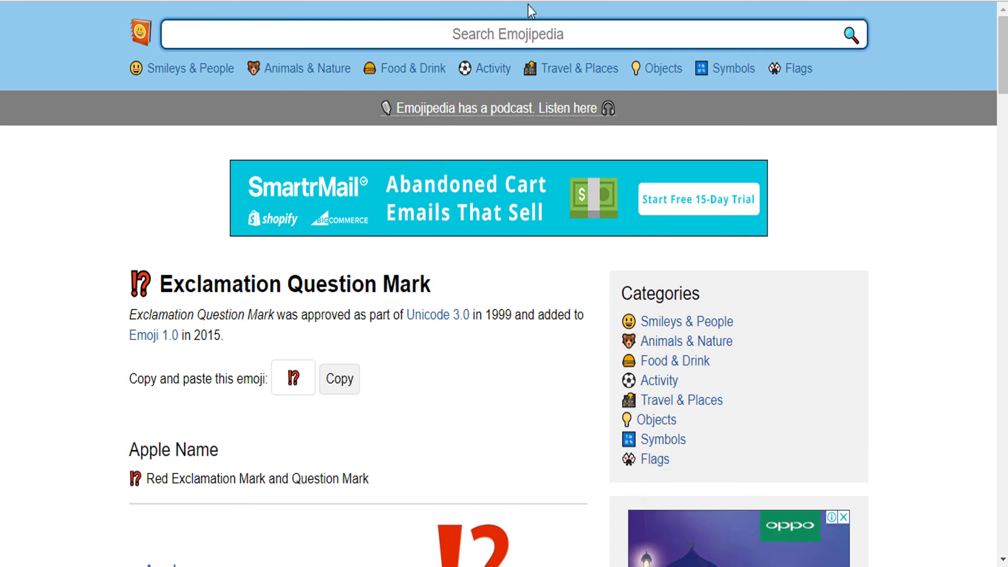
text(arrow)
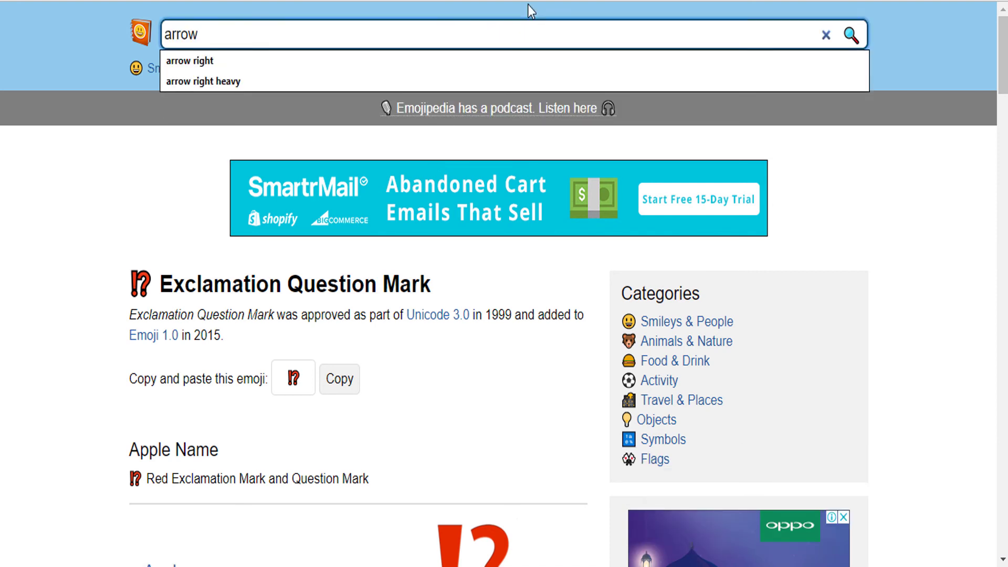
key(Return)
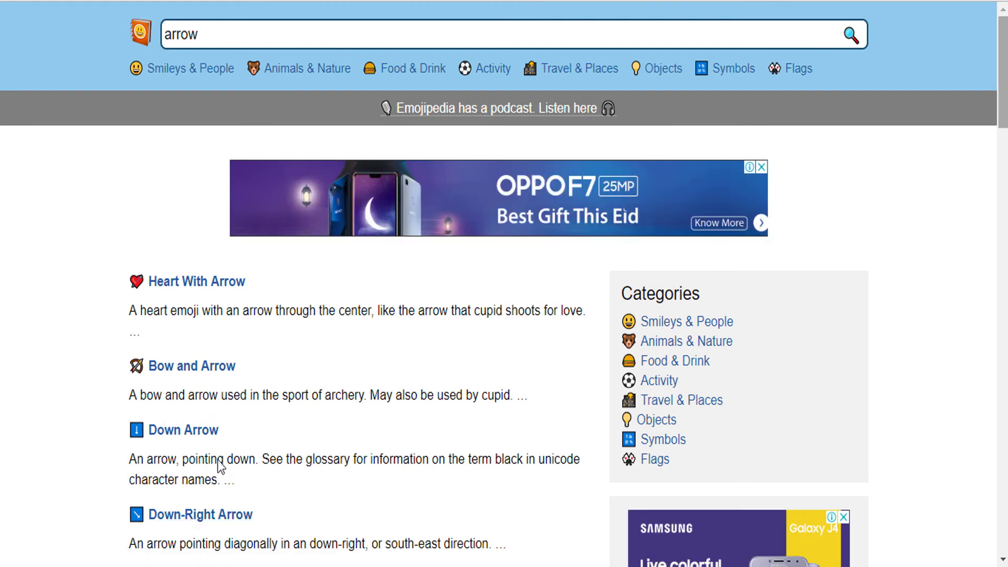
scroll(189, 465, down, 2)
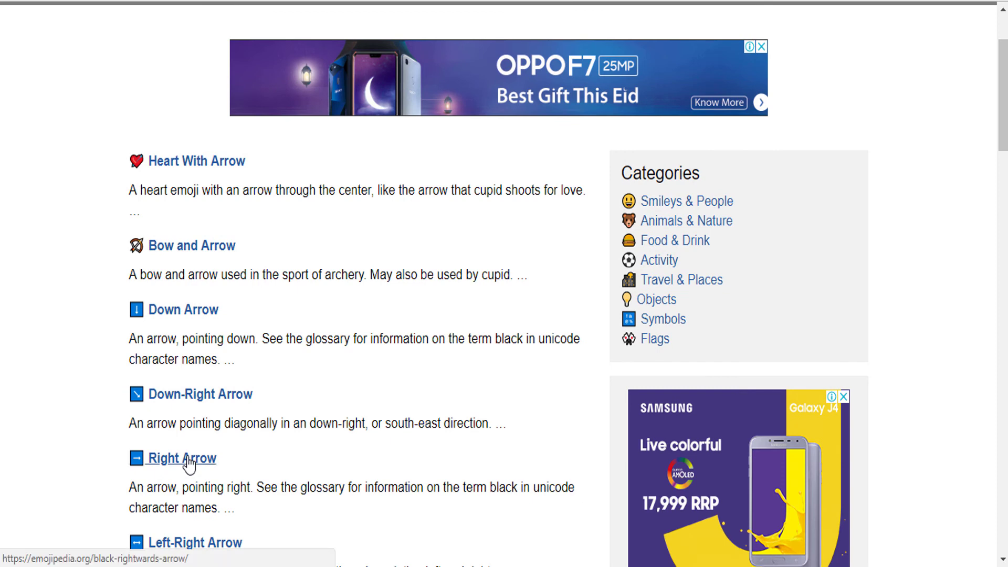
click(189, 463)
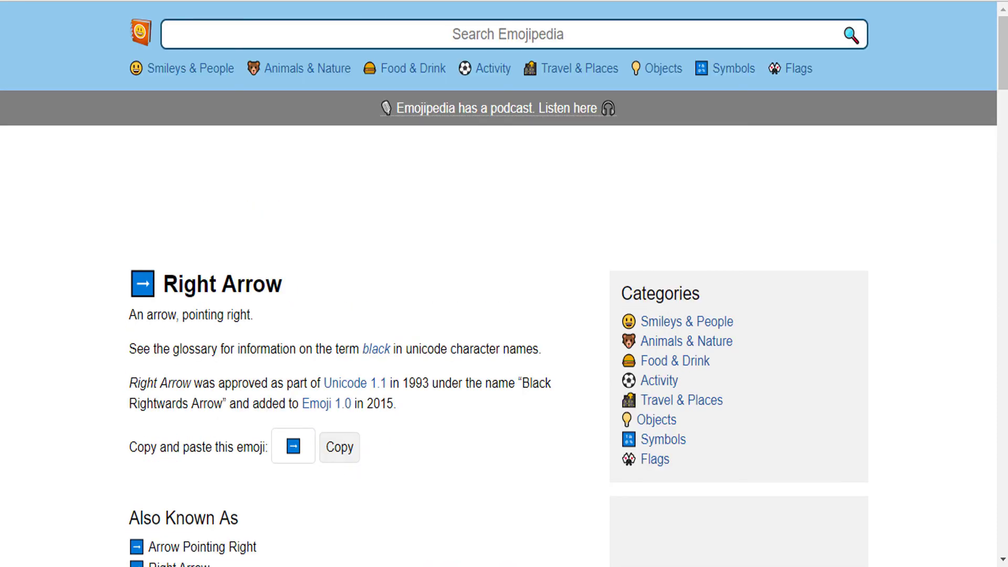
click(339, 447)
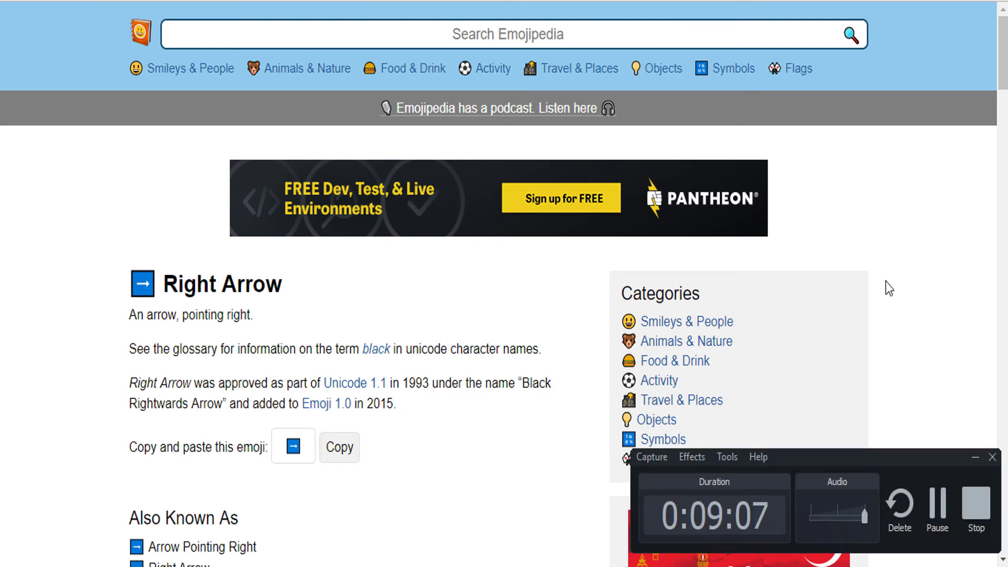
- Search Emojipedia for "check point" and for "check", and open the White Heavy Check Mark emoji's page
text(check point)
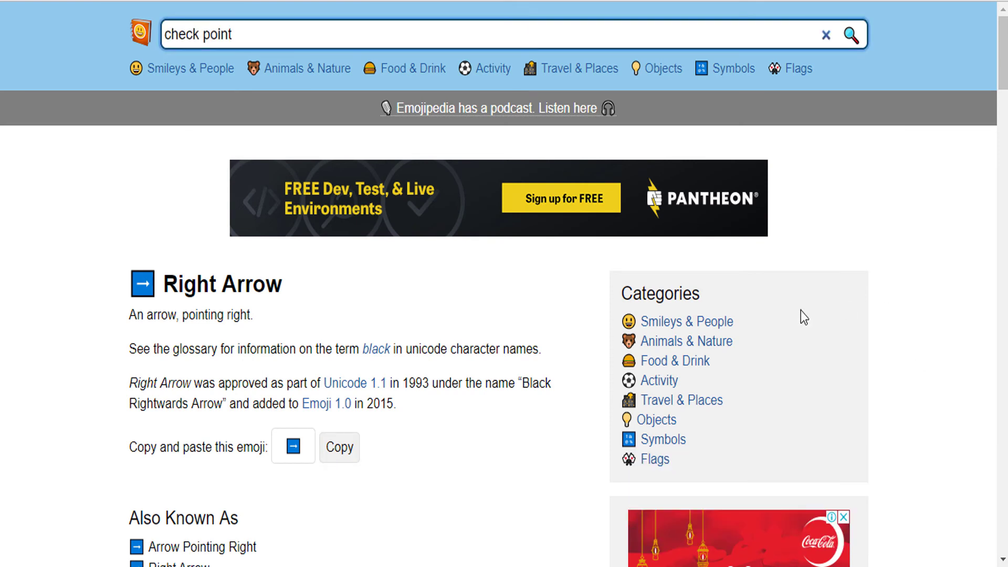
key(Return)
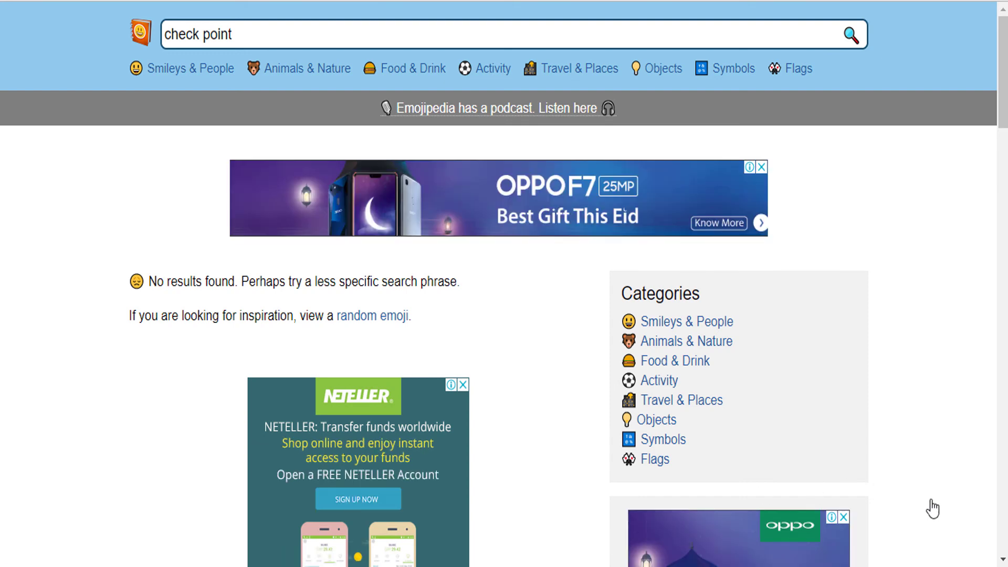
key(alt+Left)
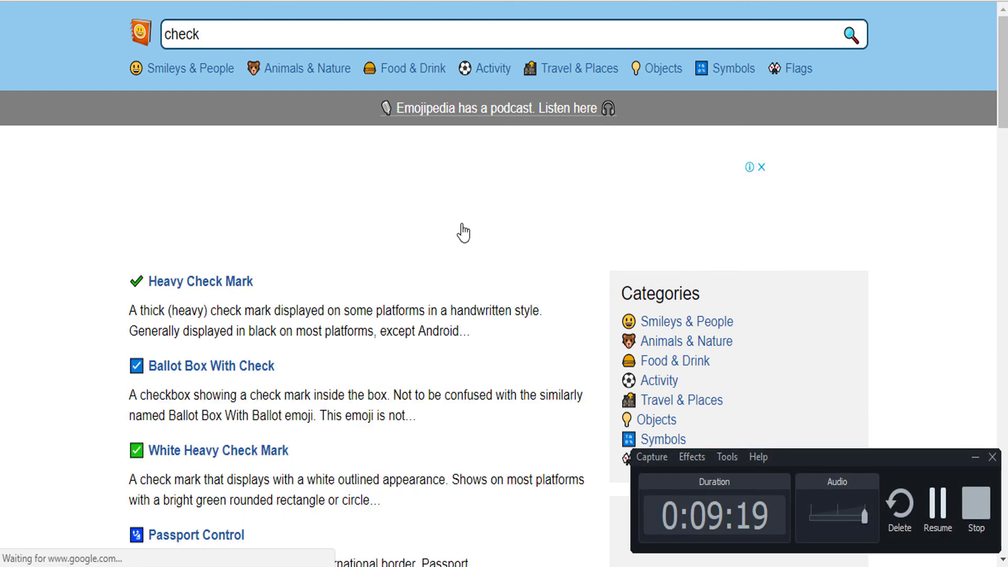
key(F9)
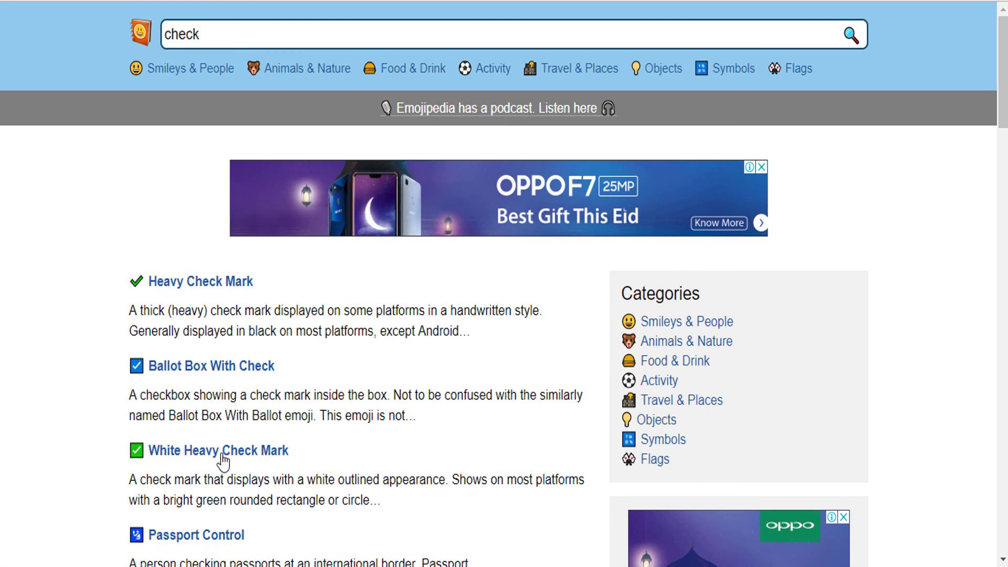
click(250, 452)
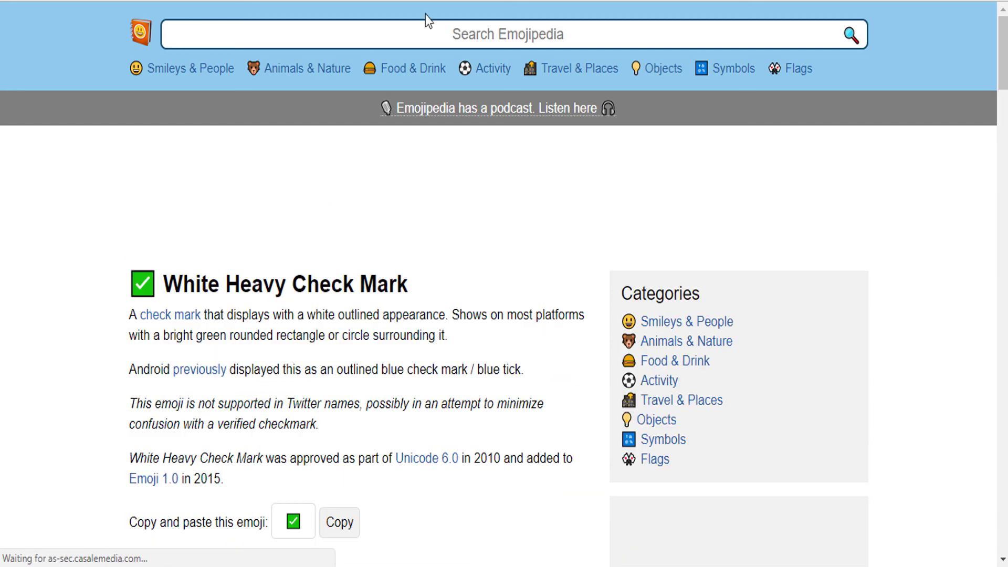
- Return to Ads Manager and review the ad's text, its Mobile News Feed preview and the video section
key(alt+Tab)
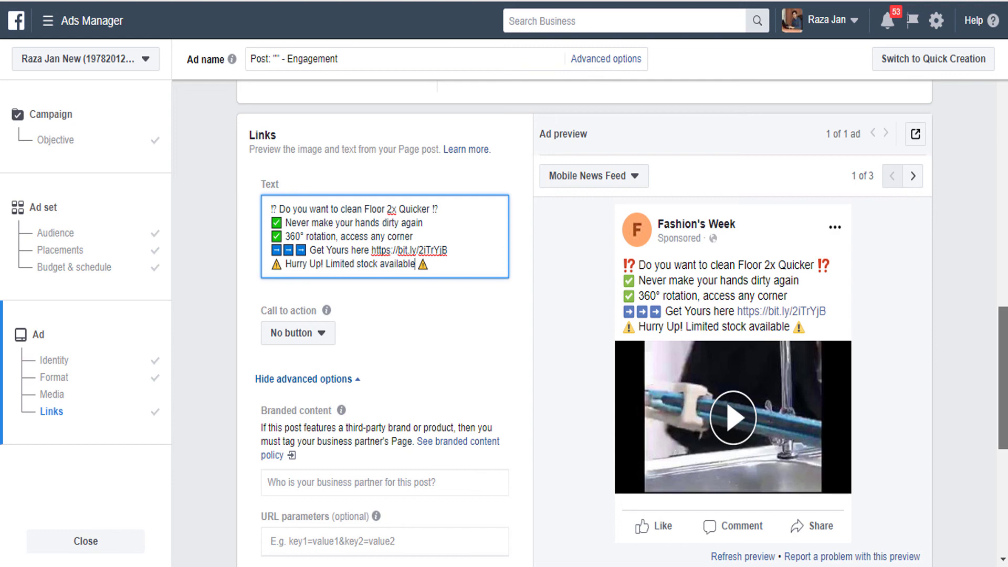
scroll(1003, 378, down, 2)
scroll(1003, 388, up, 1)
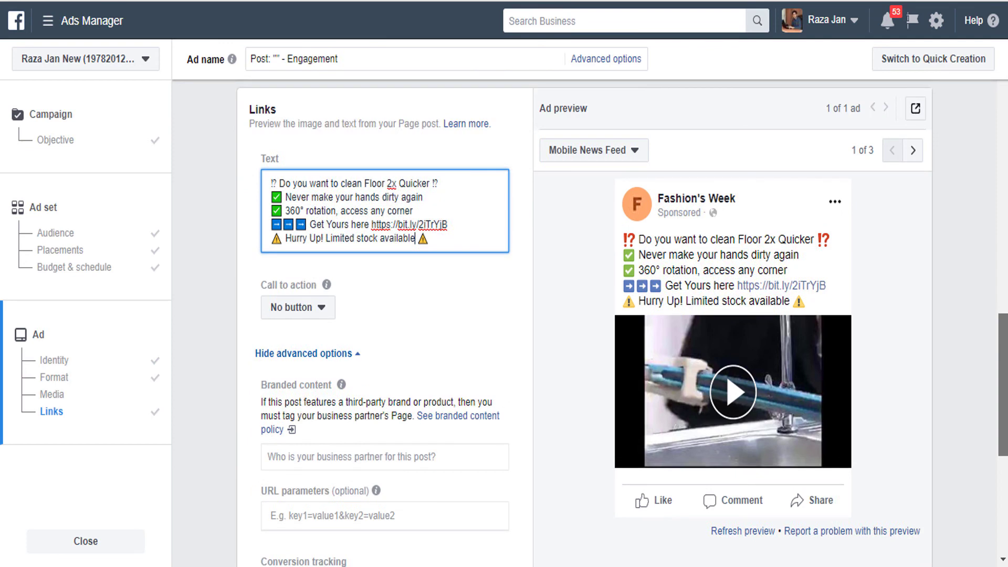
scroll(585, 323, up, 4)
scroll(808, 504, up, 4)
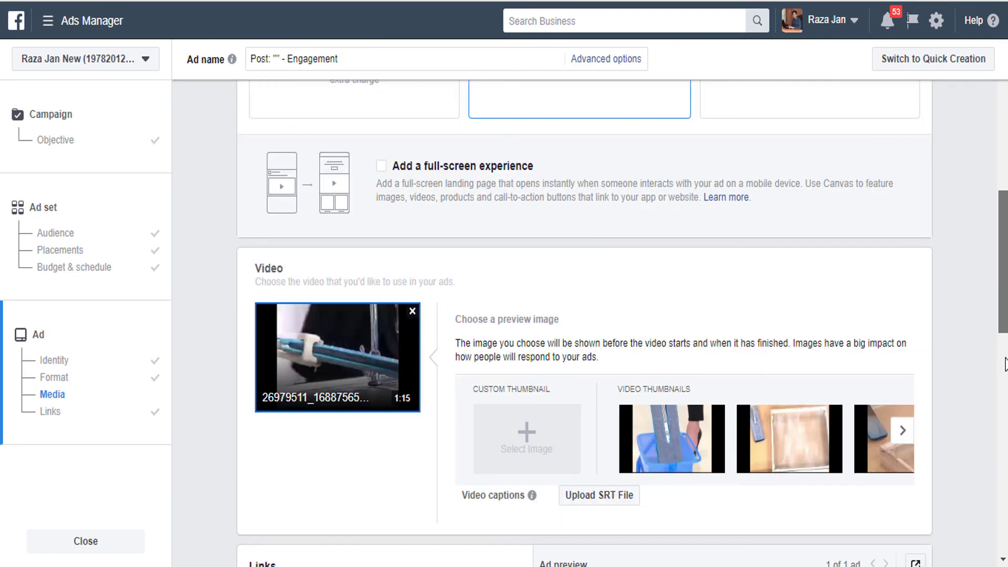
scroll(809, 504, down, 3)
scroll(585, 323, down, 3)
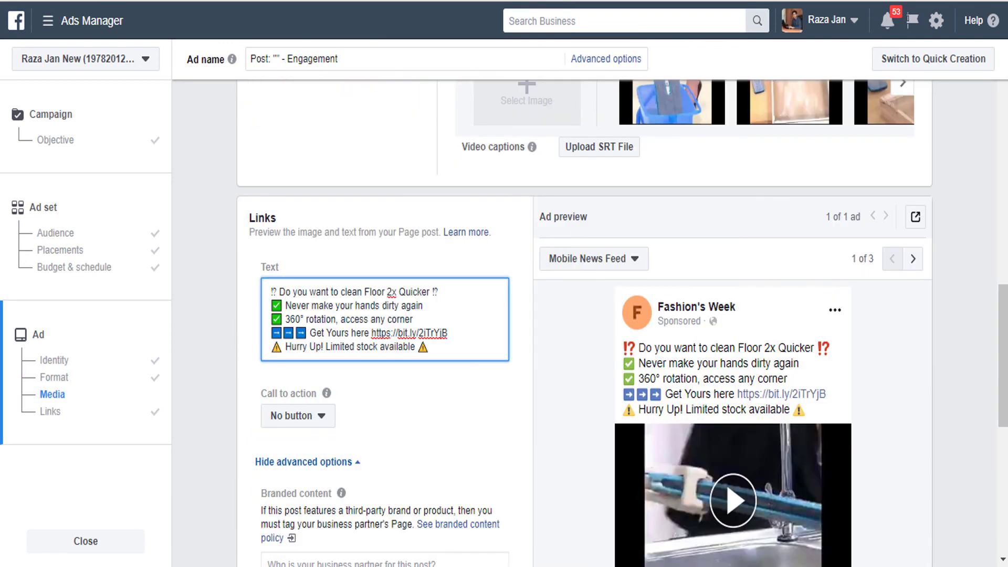
scroll(585, 323, down, 3)
- Try the last video thumbnail as the ad video's preview image, and choose the second-to-last thumbnail instead
scroll(890, 278, up, 6)
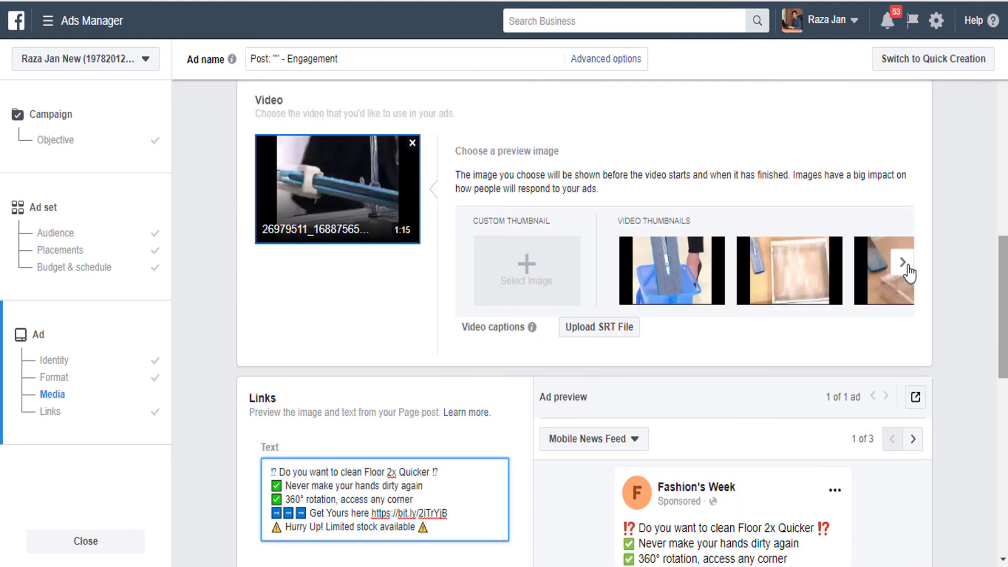
click(903, 262)
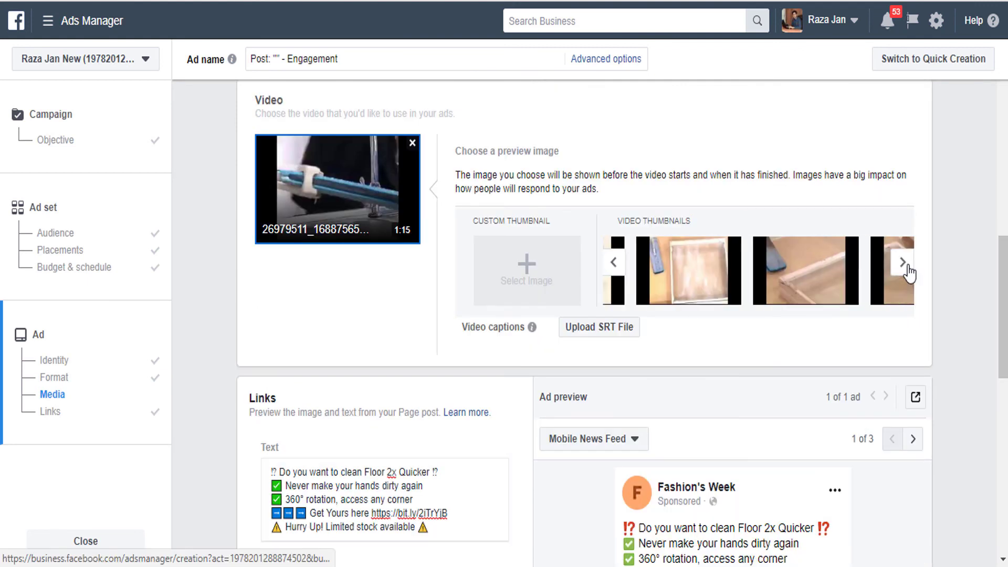
click(903, 262)
click(903, 262)
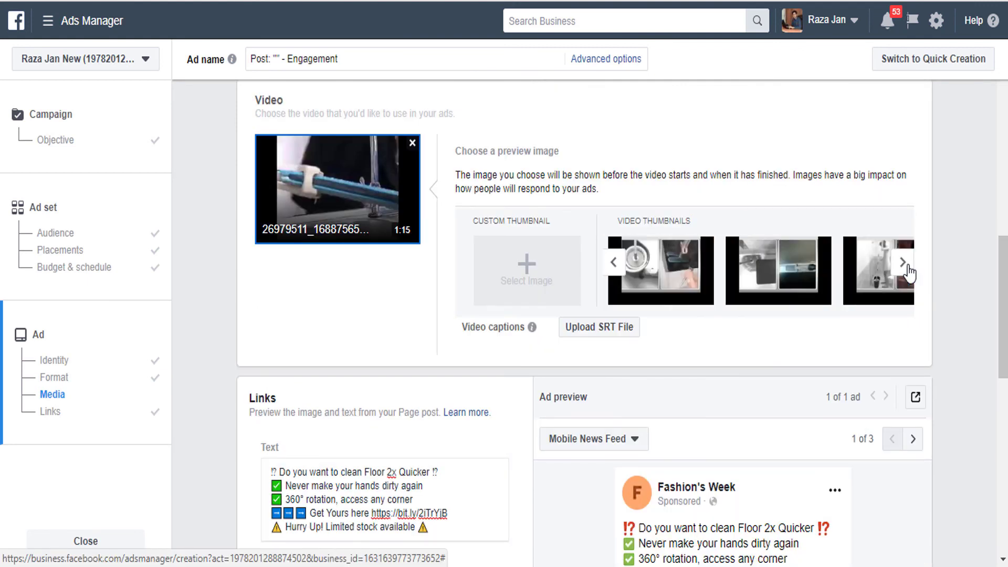
click(902, 262)
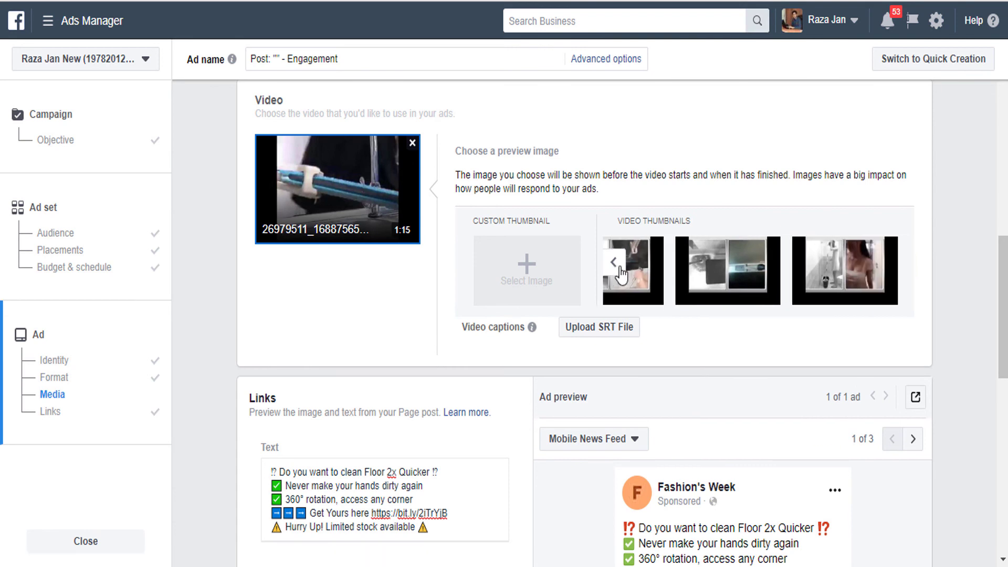
click(614, 262)
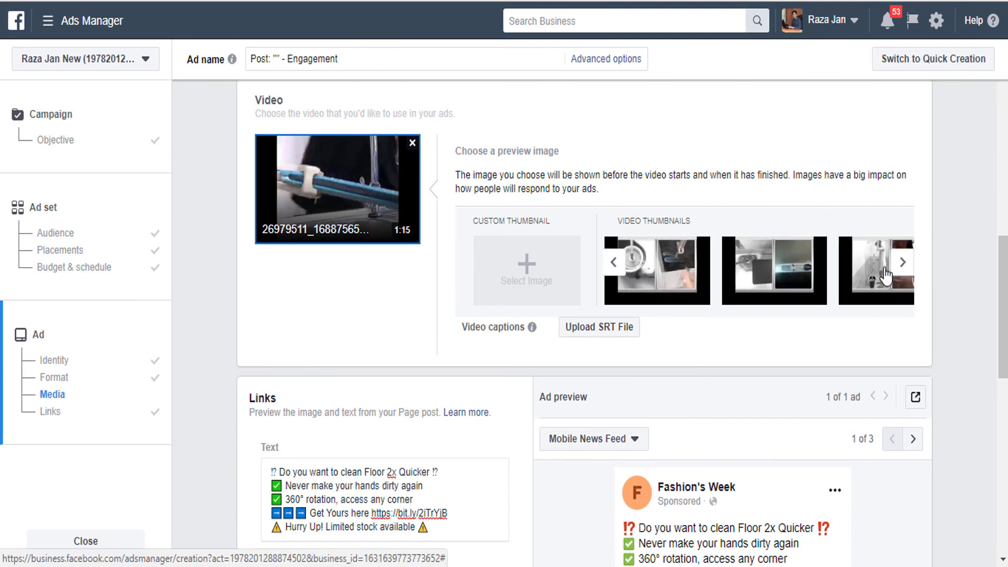
click(886, 273)
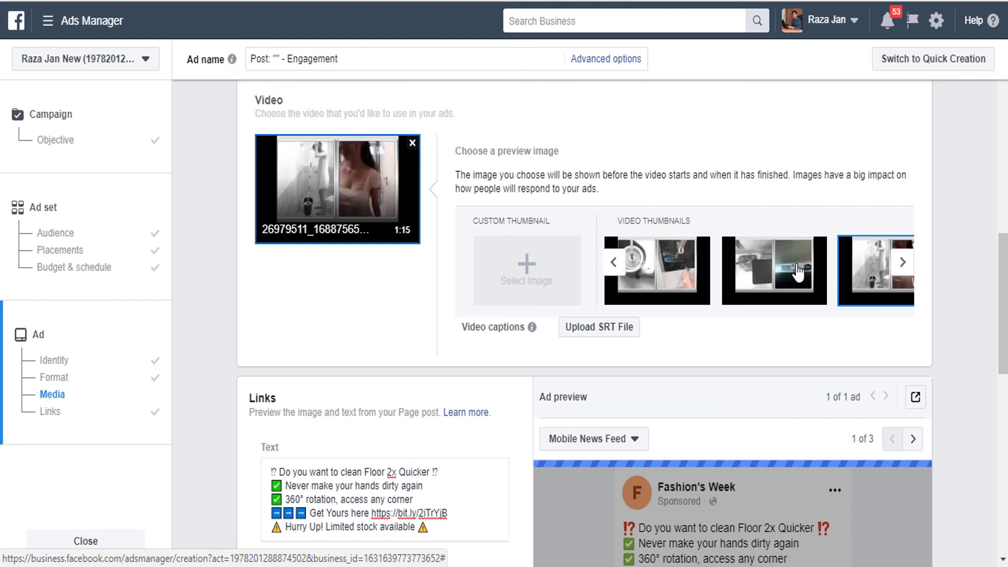
click(798, 271)
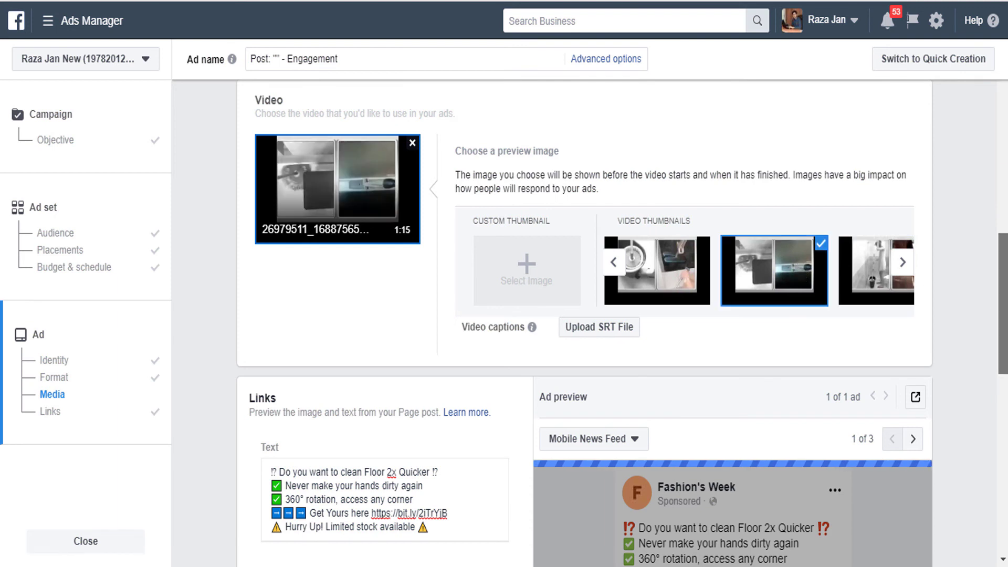
- Choose the first video thumbnail, showing the mop over the blue bucket, as the ad video's preview image and check the ad preview
scroll(732, 261, down, 2)
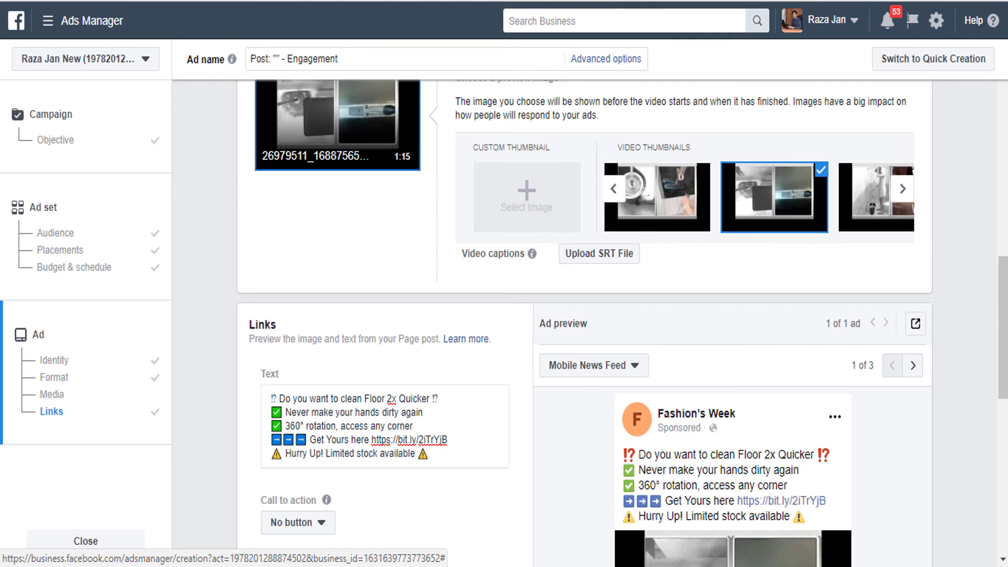
click(615, 189)
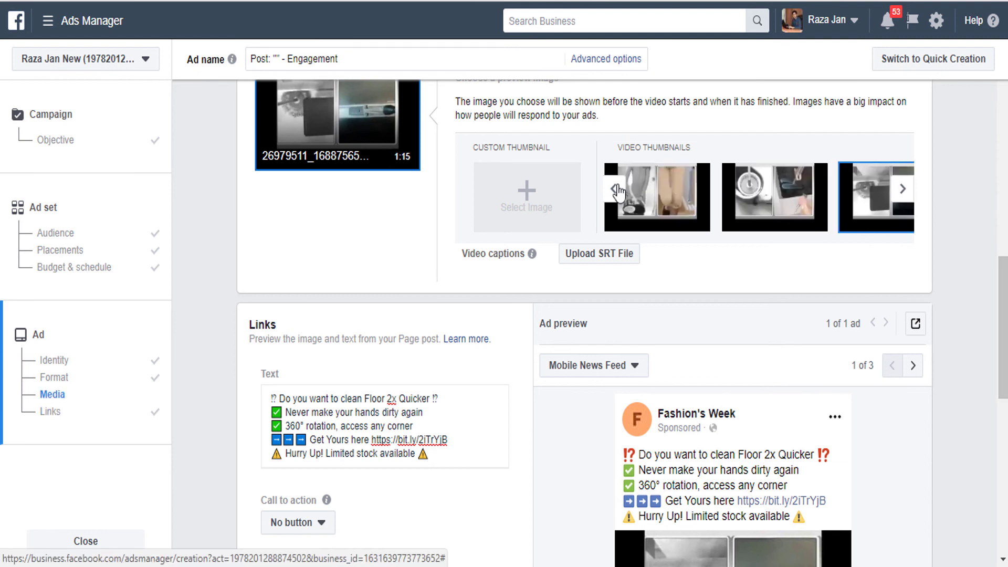
click(616, 189)
click(615, 189)
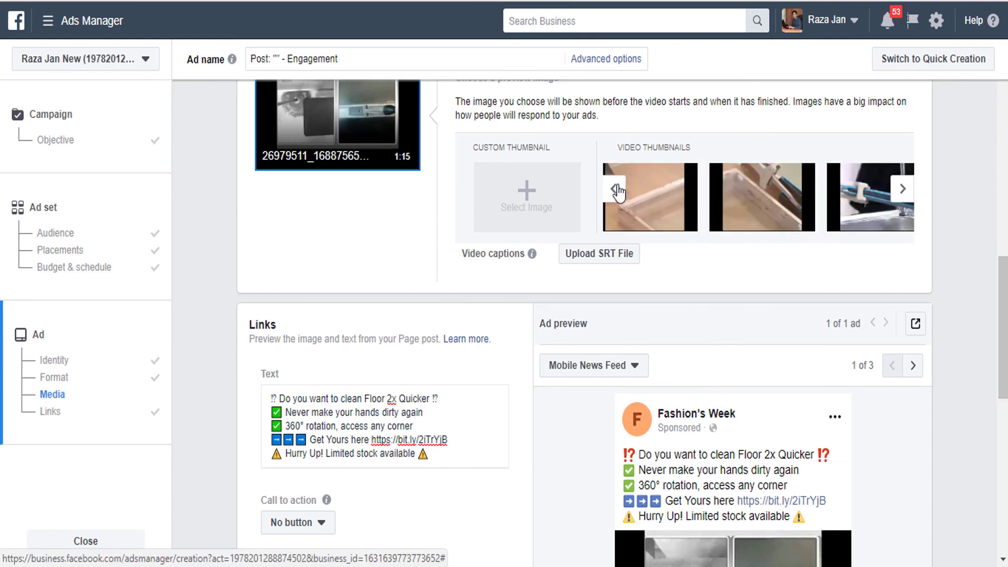
click(615, 189)
click(608, 209)
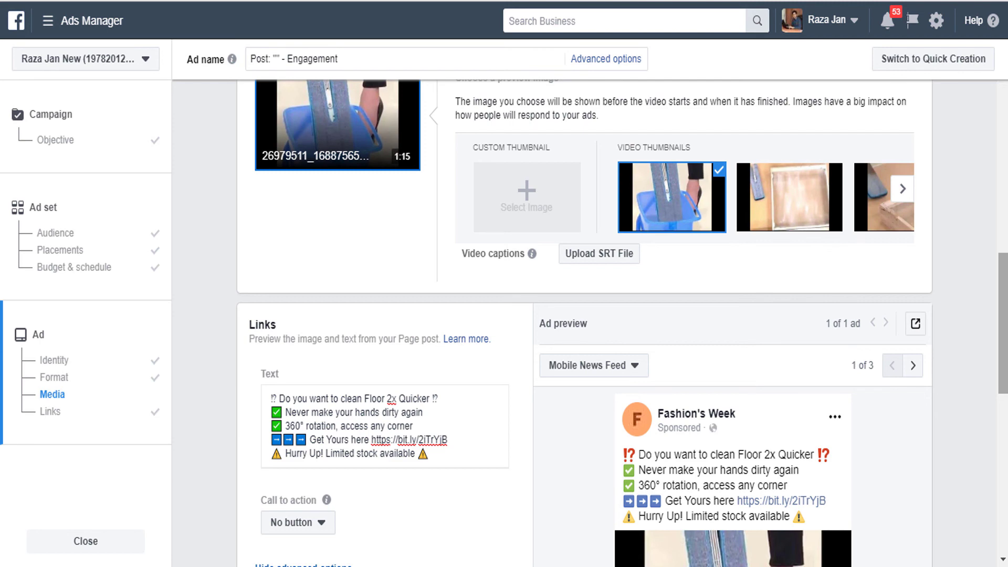
scroll(1006, 382, down, 4)
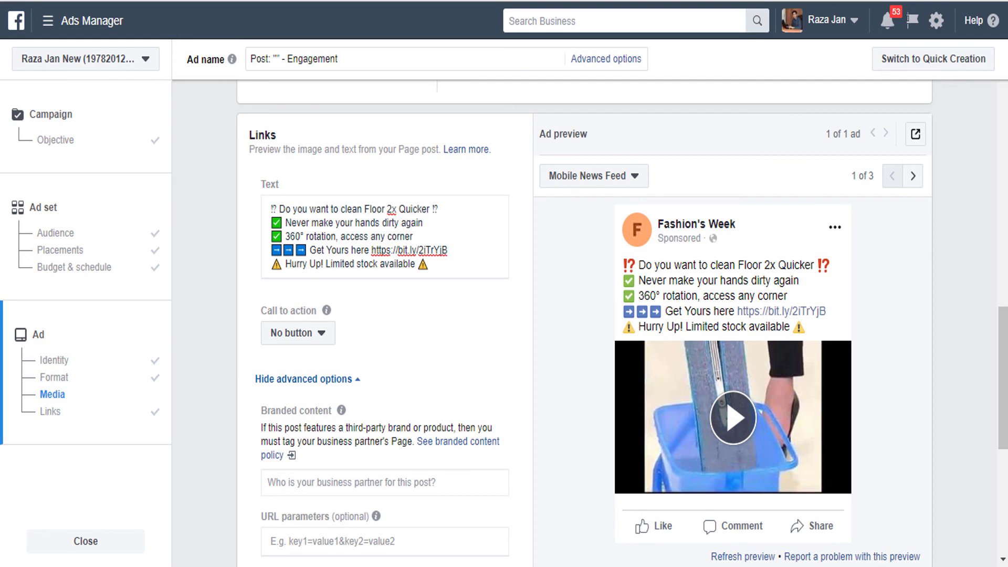
- Search Google for "cleaning mop" and browse the image results for a possible thumbnail picture
key(ctrl+t)
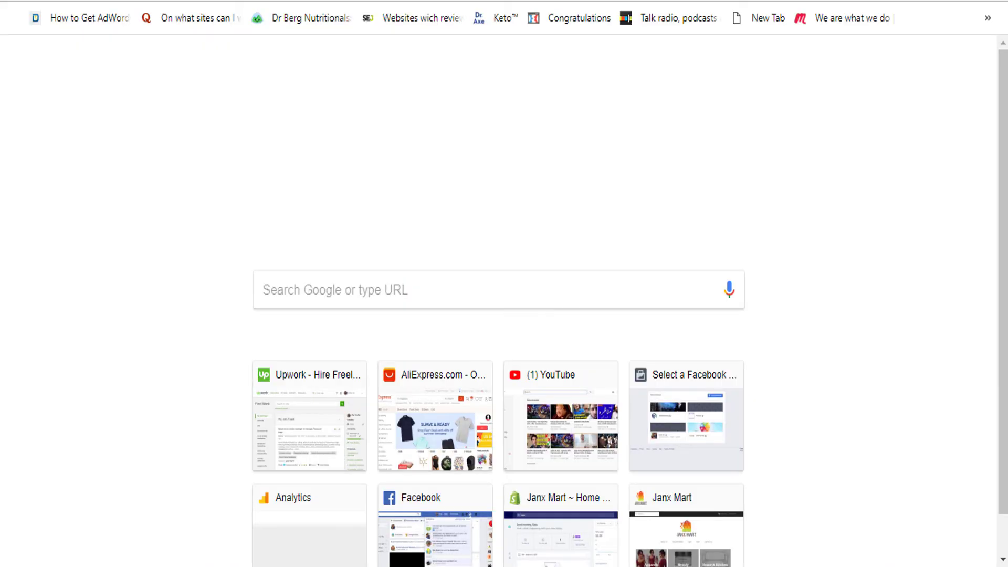
key(Return)
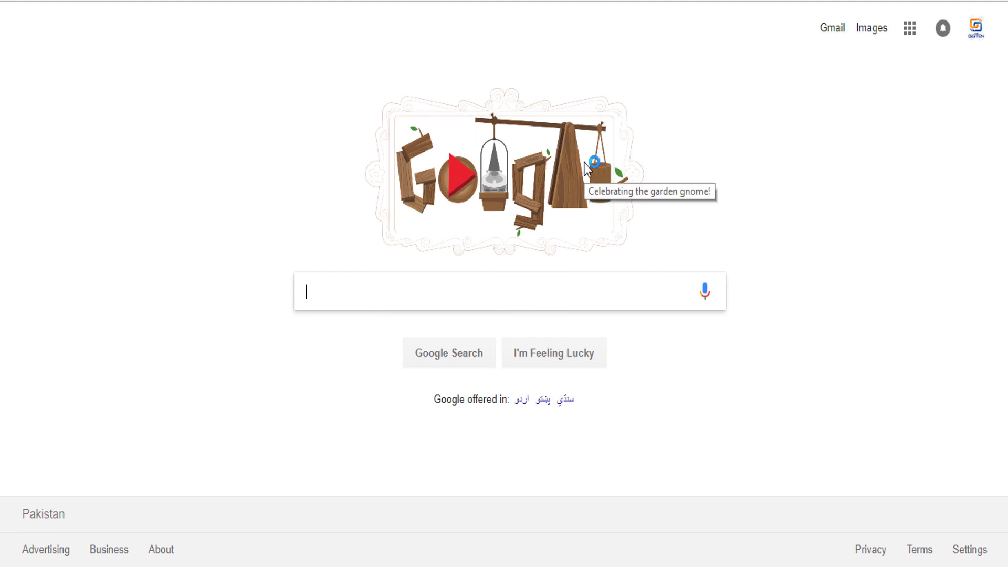
text(cl)
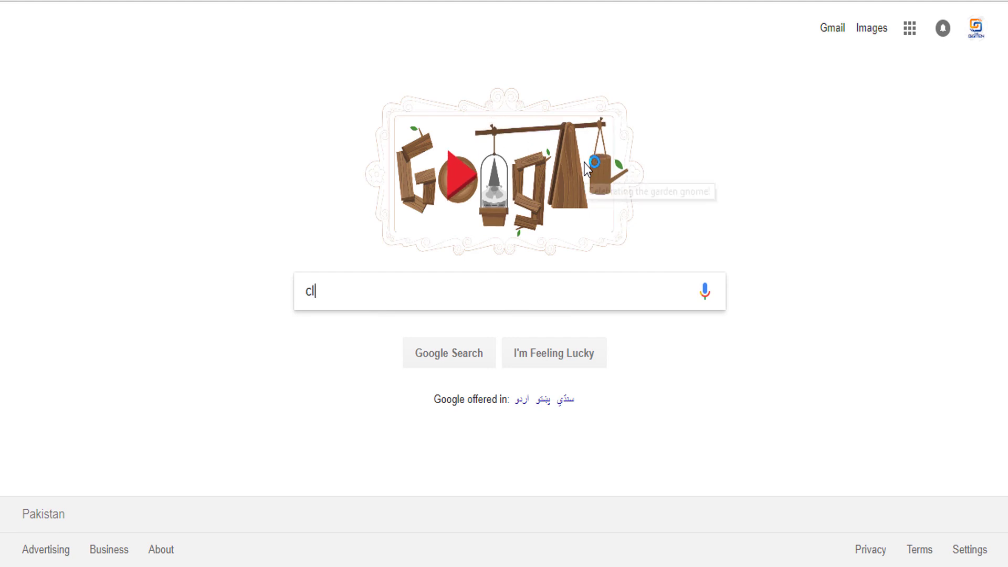
text(eaning mop)
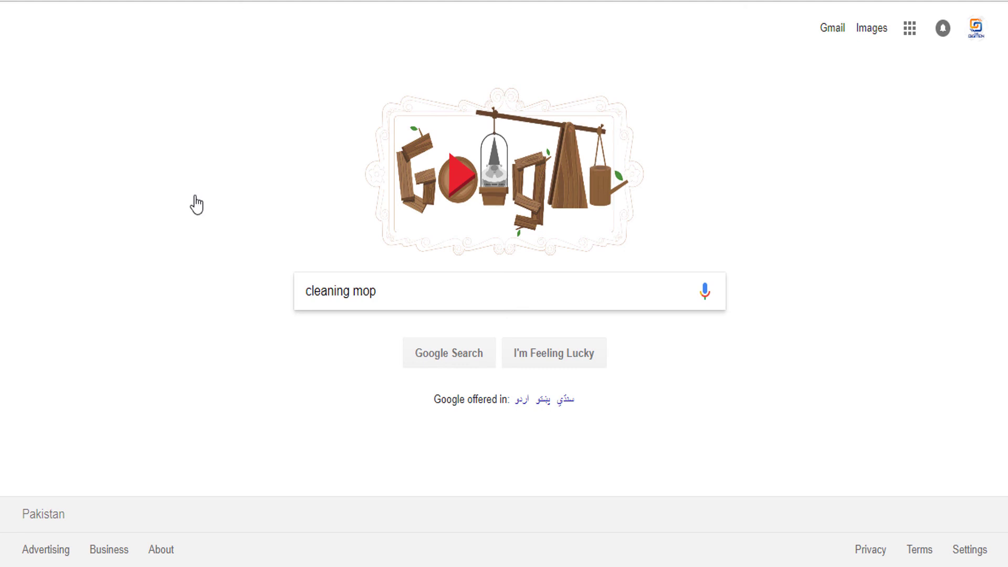
key(Return)
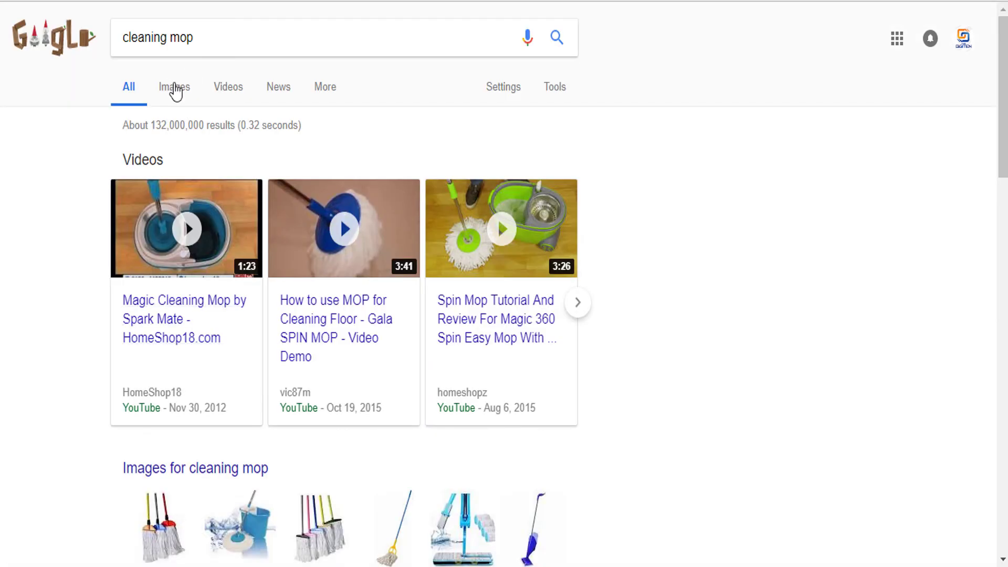
click(175, 88)
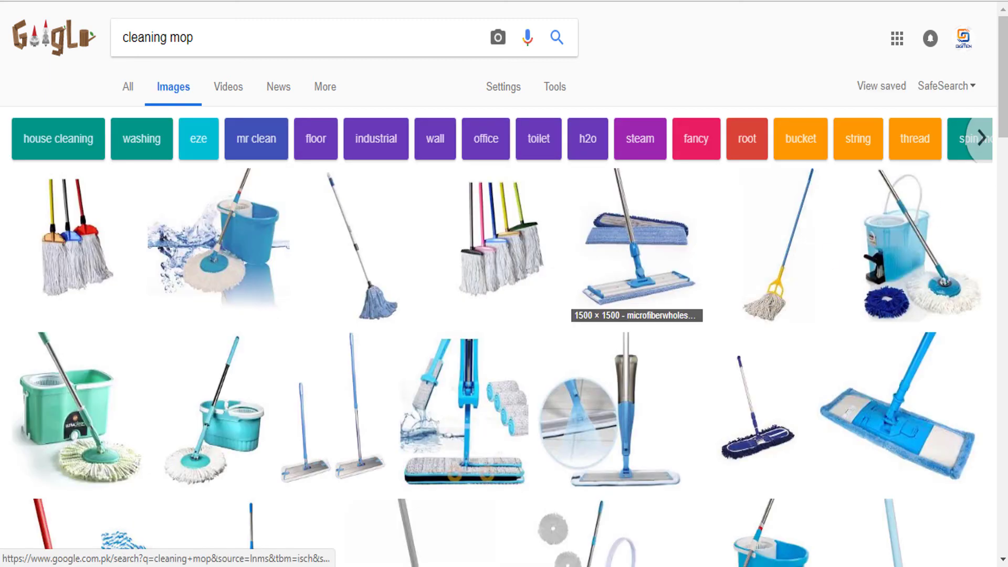
scroll(865, 74, down, 10)
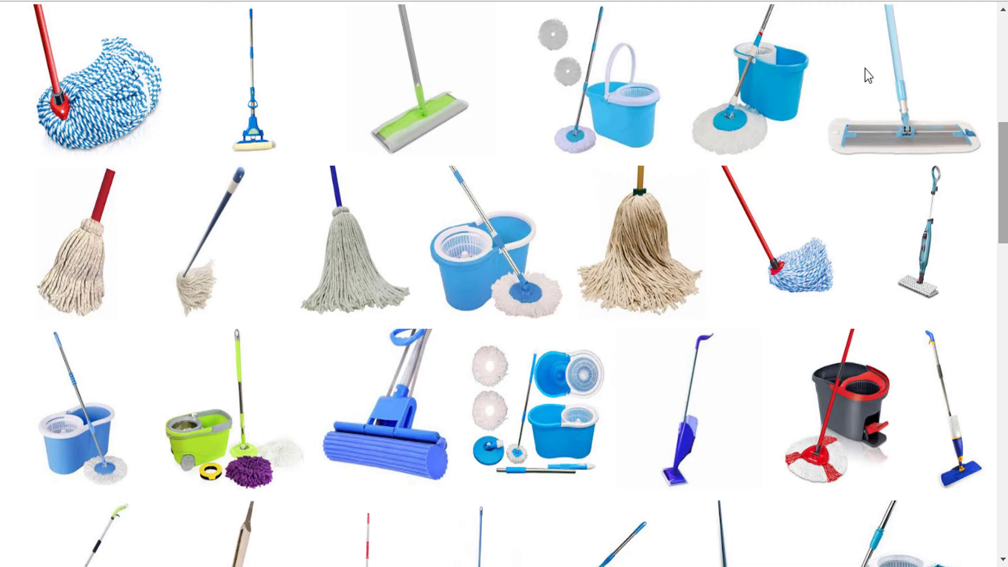
scroll(466, 40, up, 10)
scroll(420, 45, up, 1)
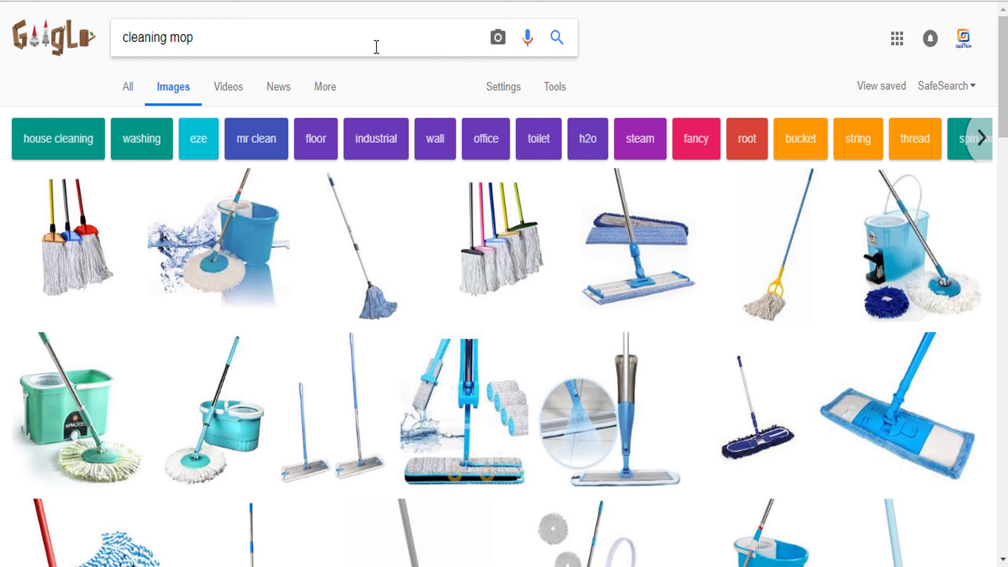
- Refine the image search to "cleaning mop girl" and view the 123RF photo of a woman mopping a living room floor
text(girl)
key(Return)
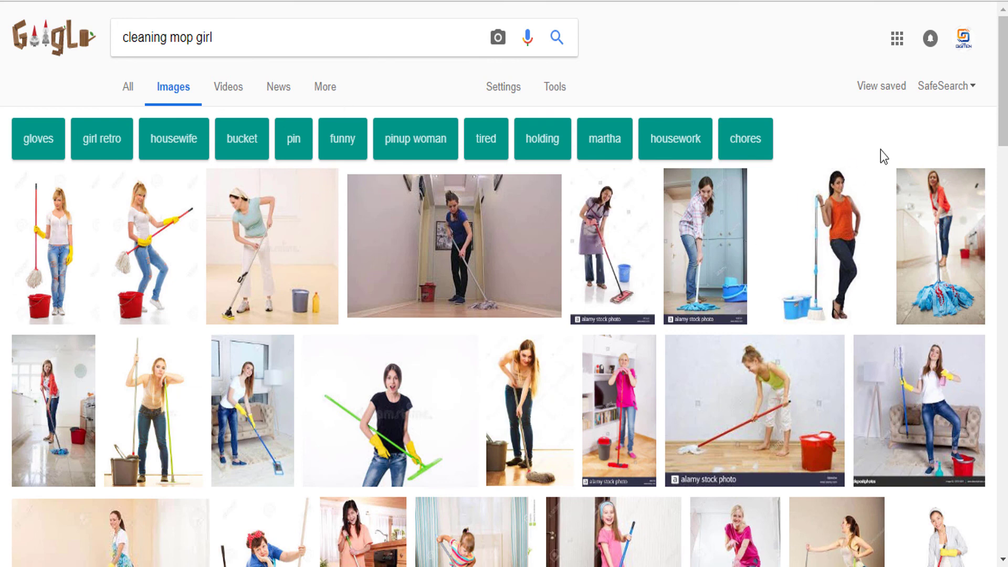
scroll(101, 254, down, 5)
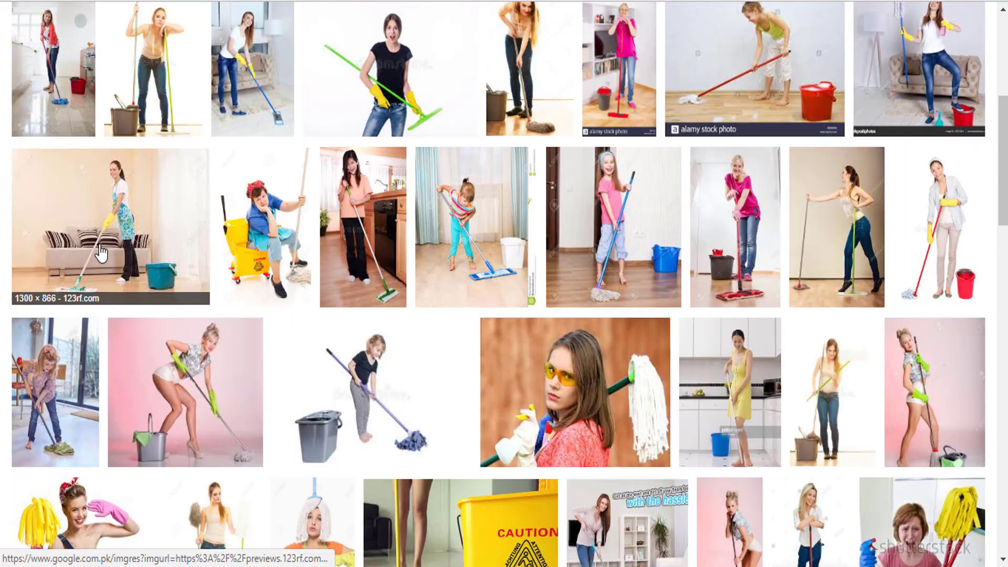
click(101, 254)
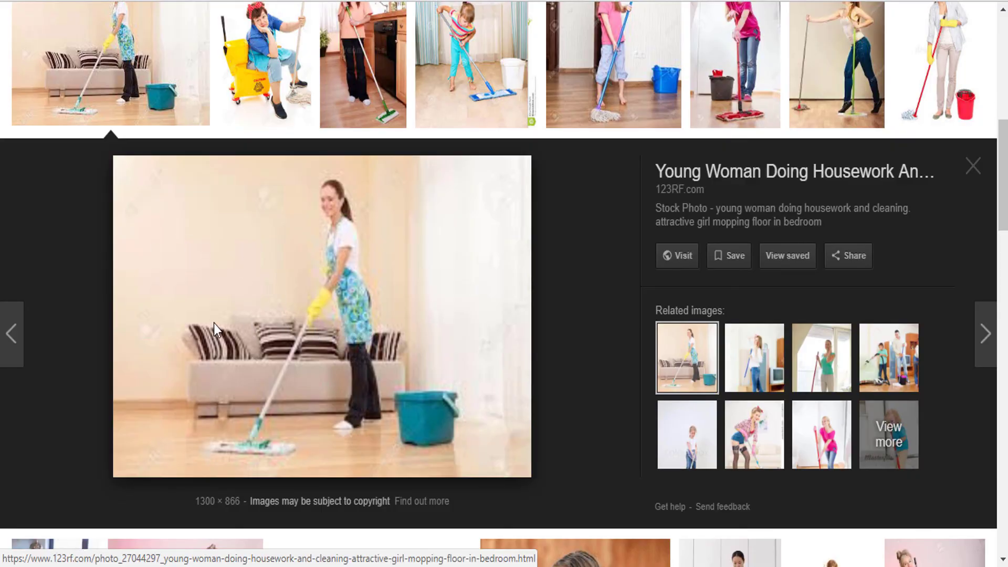
click(973, 166)
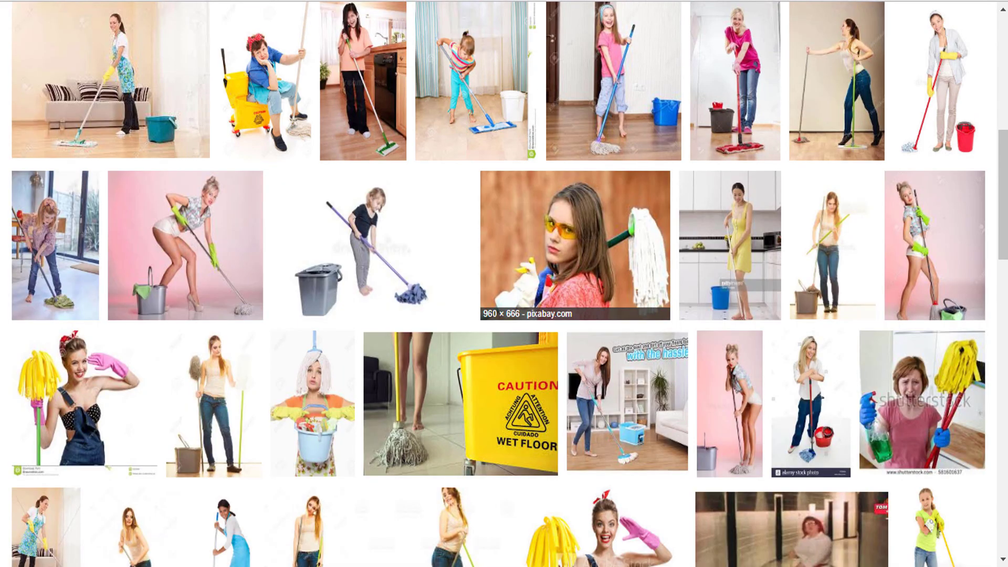
scroll(541, 273, up, 10)
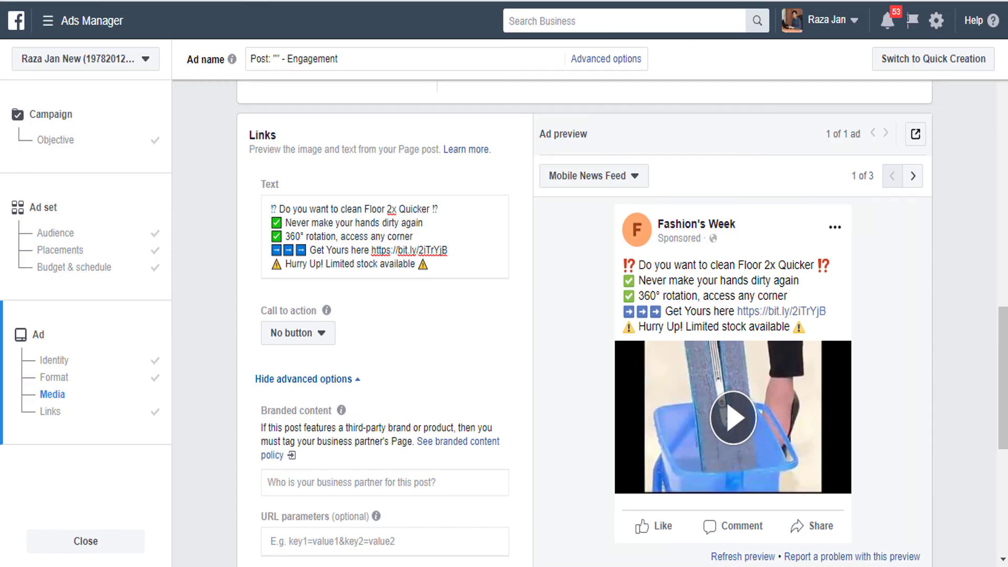
- Return to Ads Manager, review the ad's video, text and preview, and confirm the campaign
scroll(585, 315, up, 5)
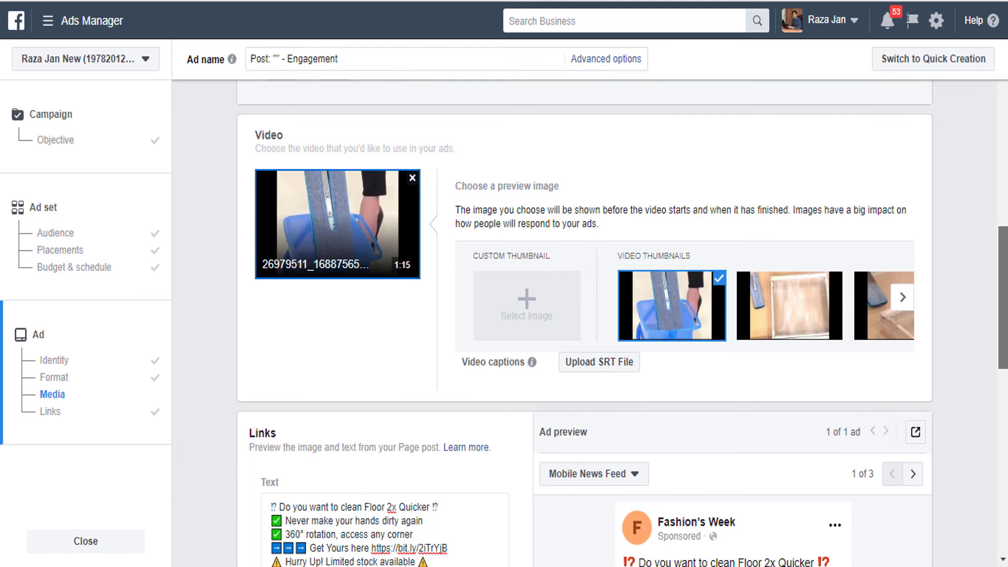
scroll(622, 323, down, 1)
scroll(623, 323, down, 4)
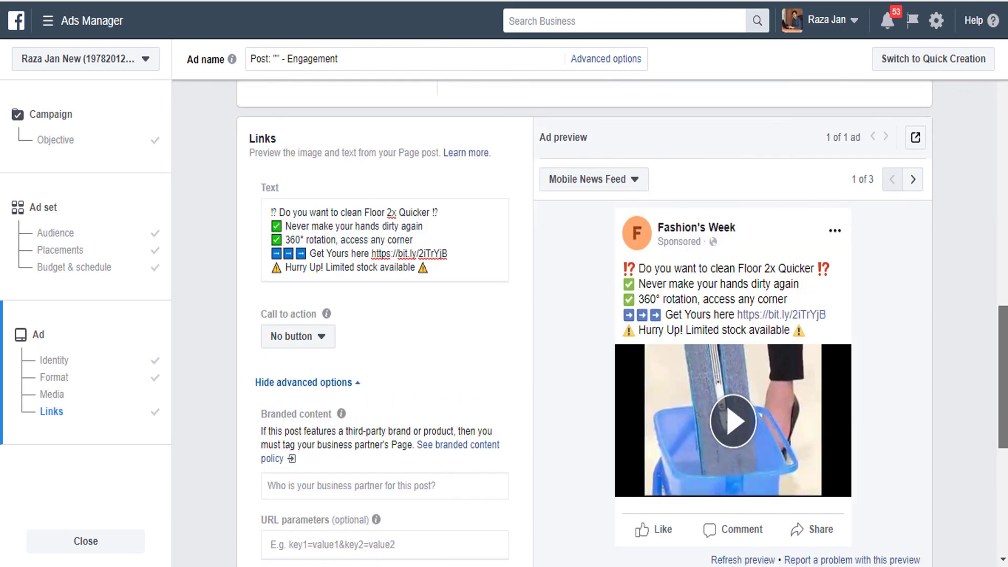
scroll(585, 315, down, 5)
scroll(585, 315, down, 2)
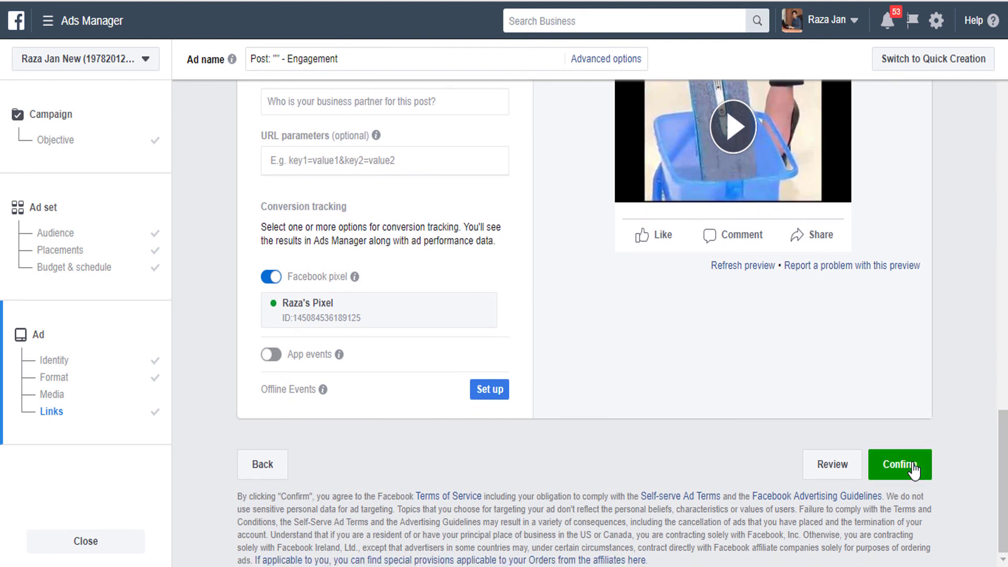
click(913, 470)
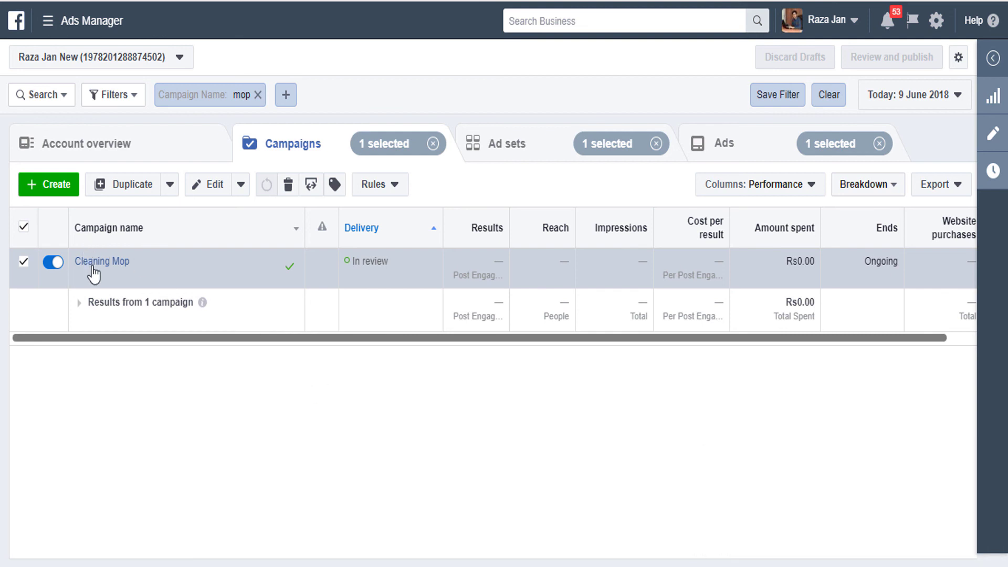
- Open the Cleaning Mop campaign and duplicate its "US - 1.8M - 22+" ad set once into the original campaign
mouse_move(93, 273)
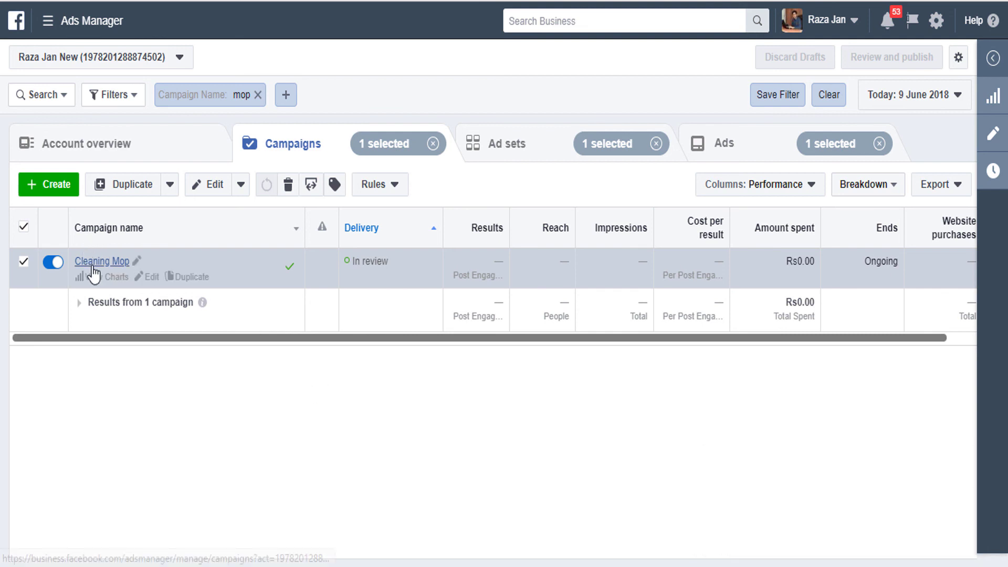
click(120, 263)
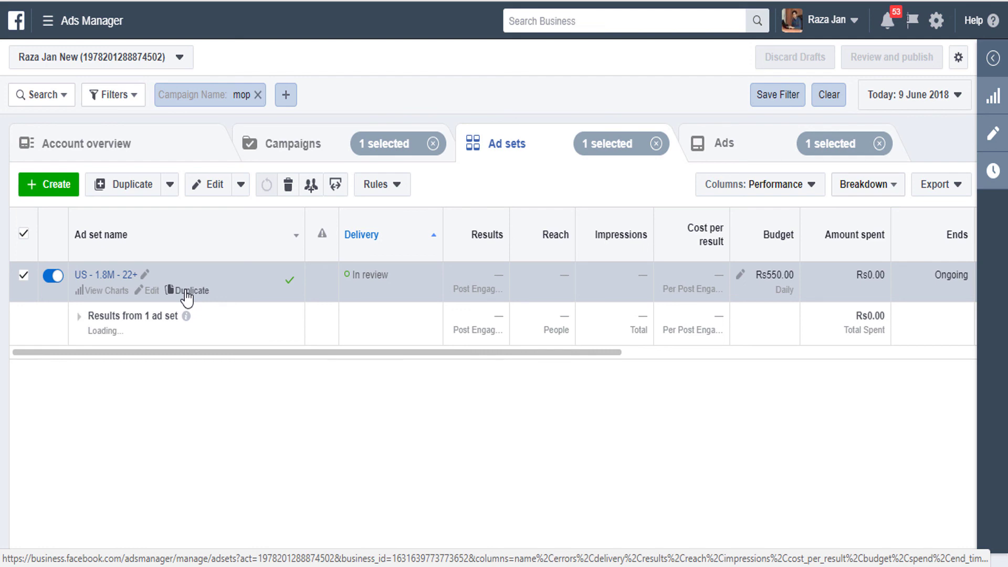
click(188, 291)
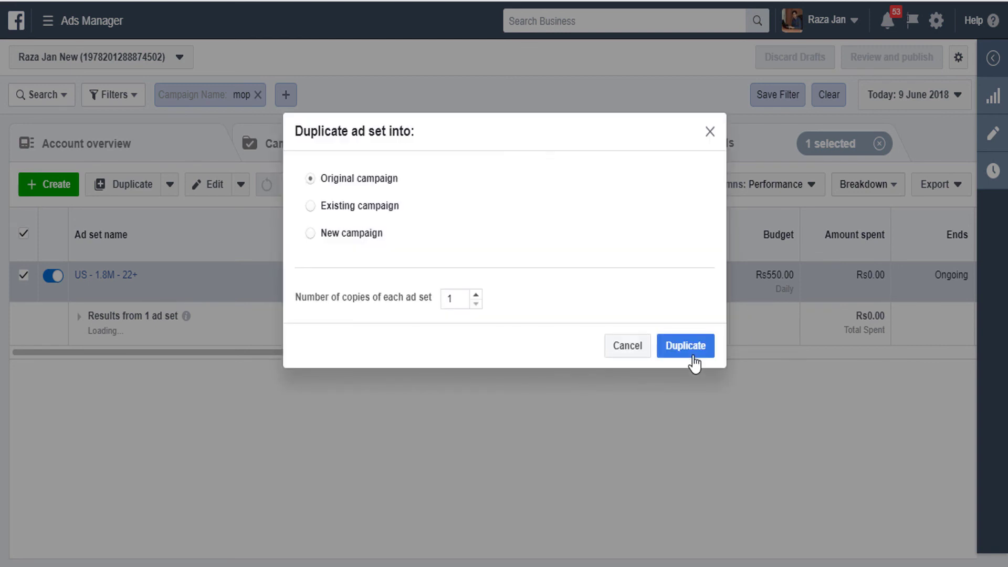
click(693, 357)
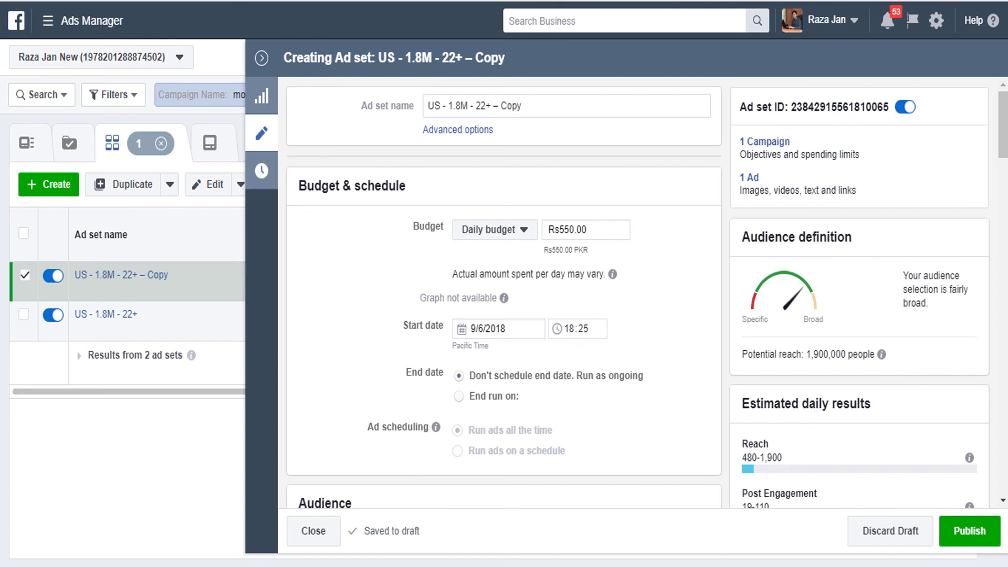
- Replace the Floor cleaning interest with Housekeeping in the duplicated ad set's detailed targeting
scroll(617, 222, down, 10)
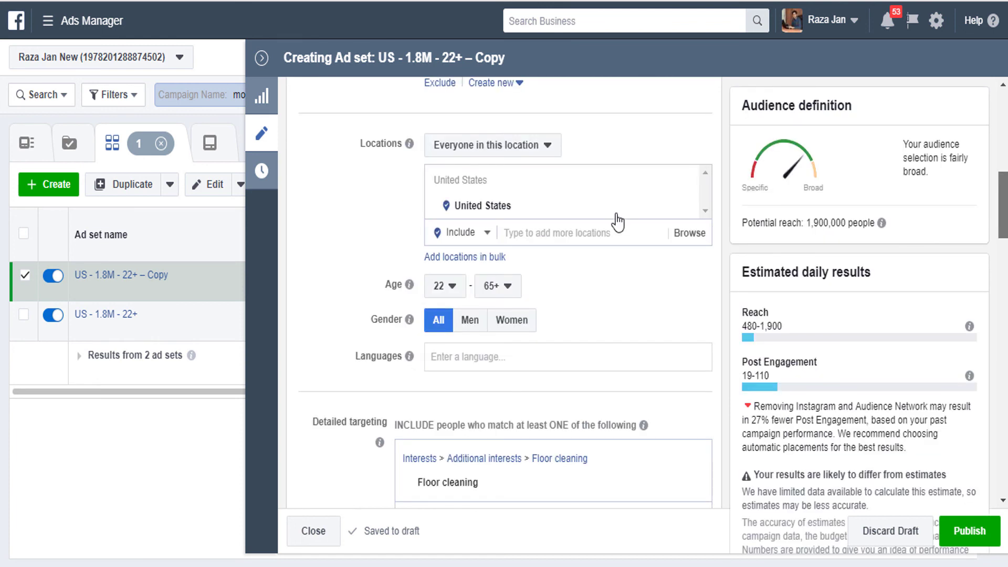
scroll(618, 222, down, 6)
scroll(633, 215, up, 1)
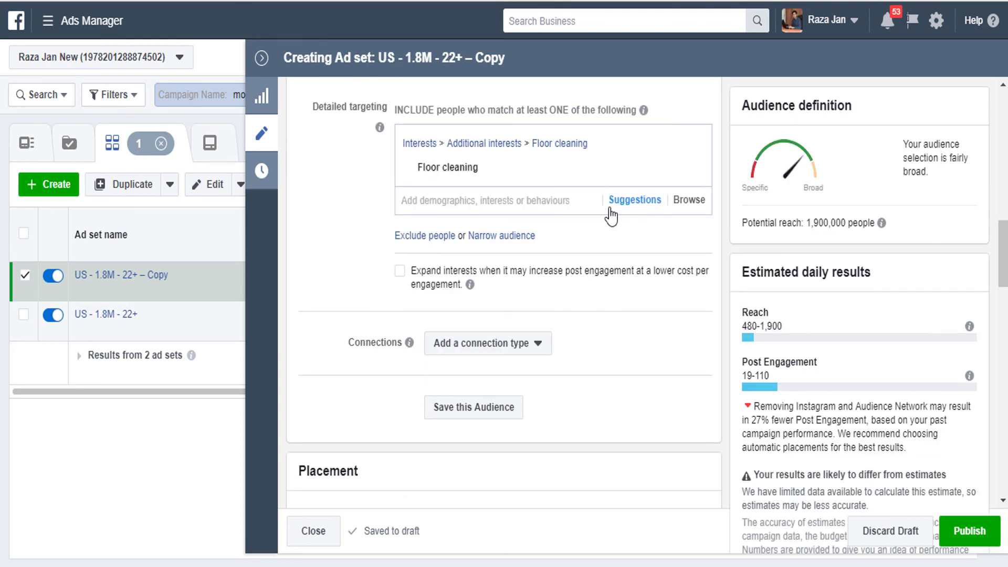
click(609, 207)
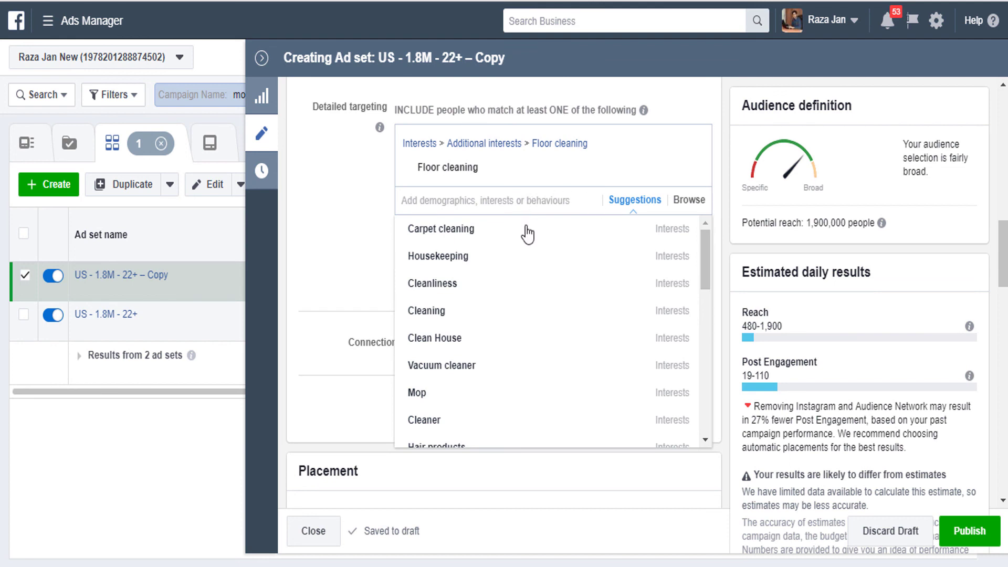
mouse_move(525, 229)
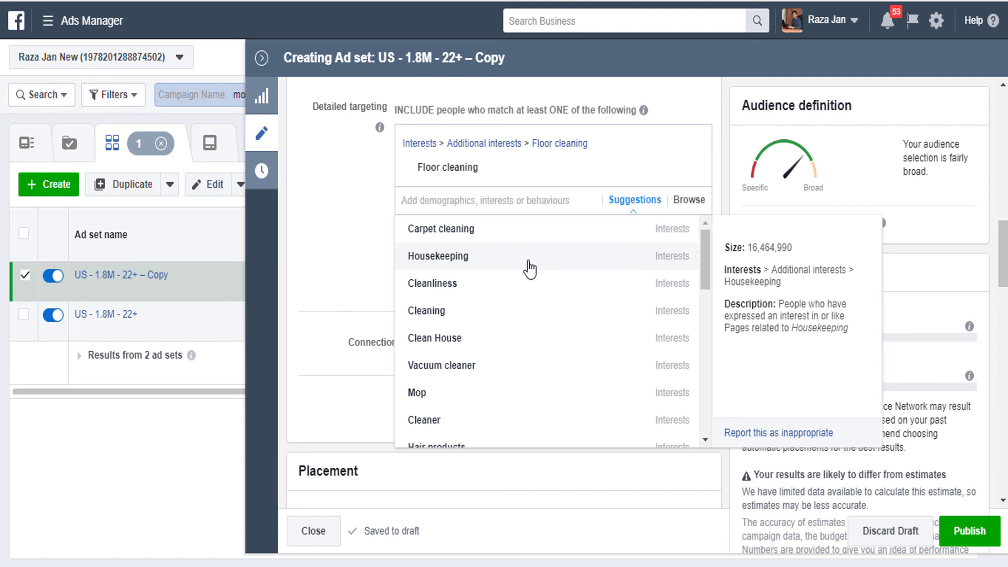
click(692, 216)
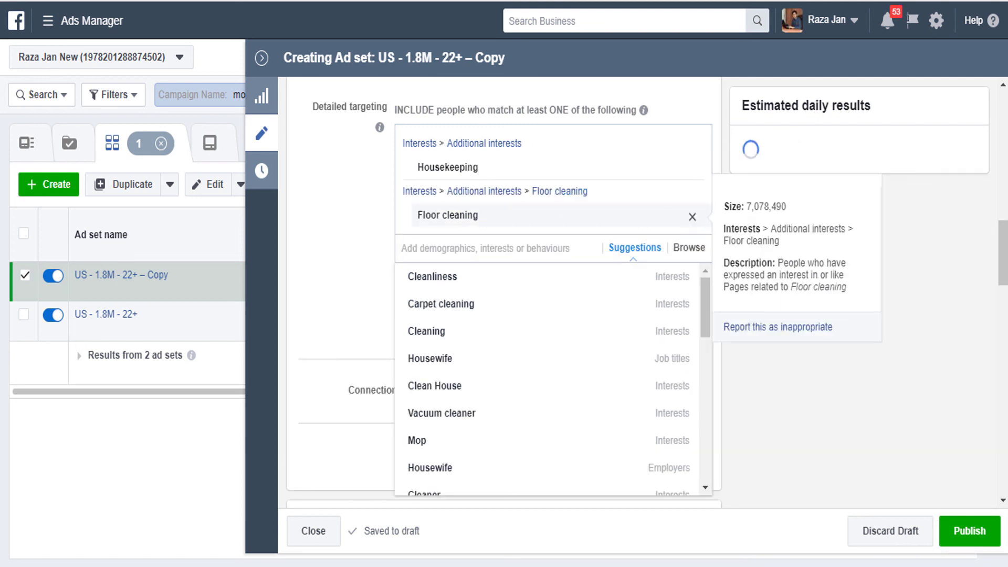
click(692, 216)
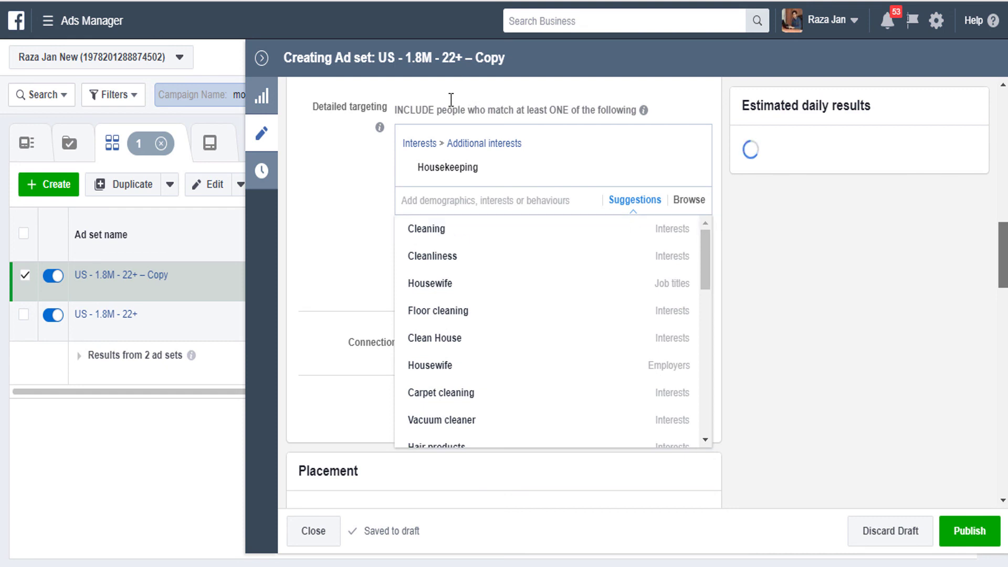
- Rename the duplicated ad set as "US - House Keeping - 6.8M - 22+"
scroll(441, 147, up, 10)
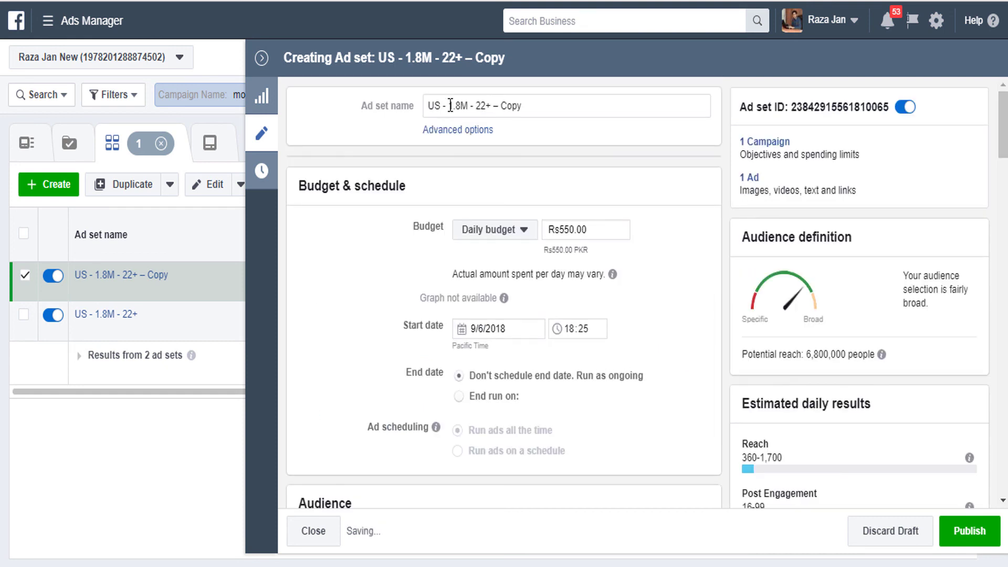
click(450, 105)
text(Hous)
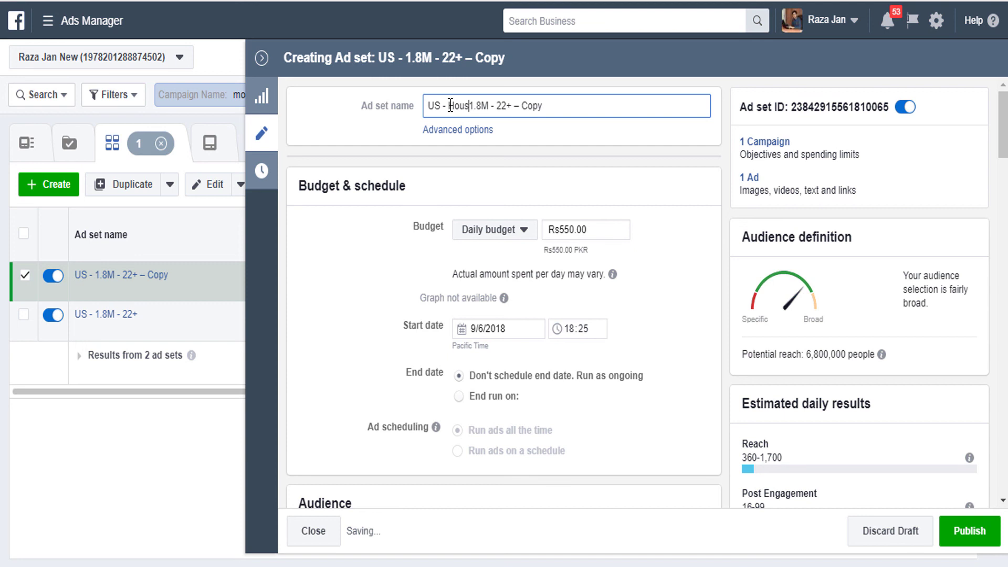
text(e Keep)
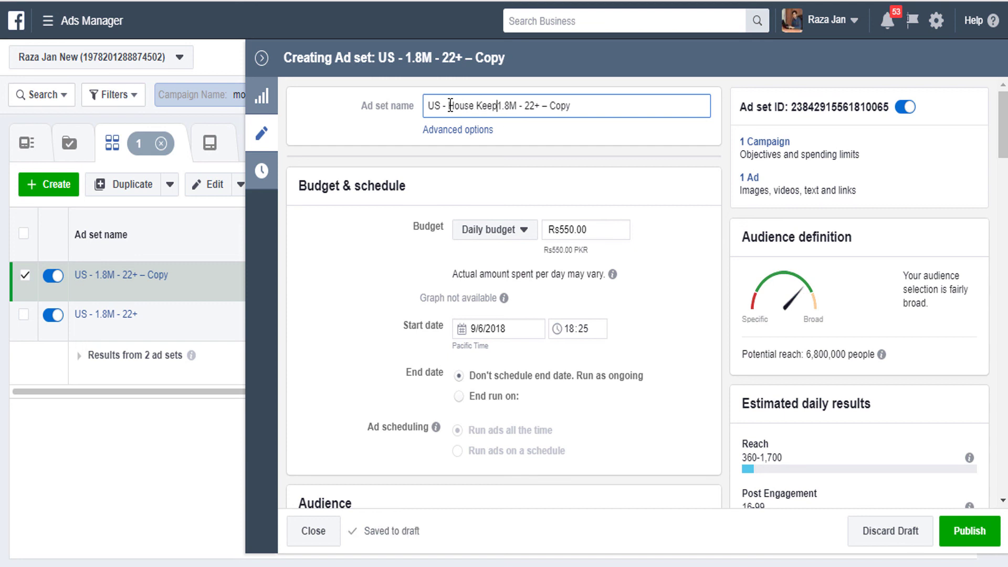
text(ing -)
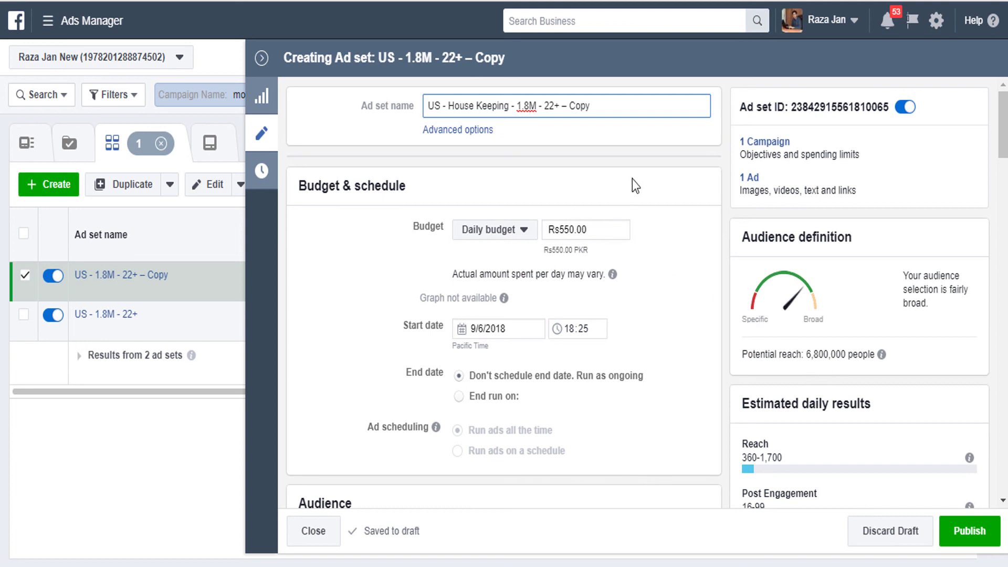
key(Delete)
text(6.)
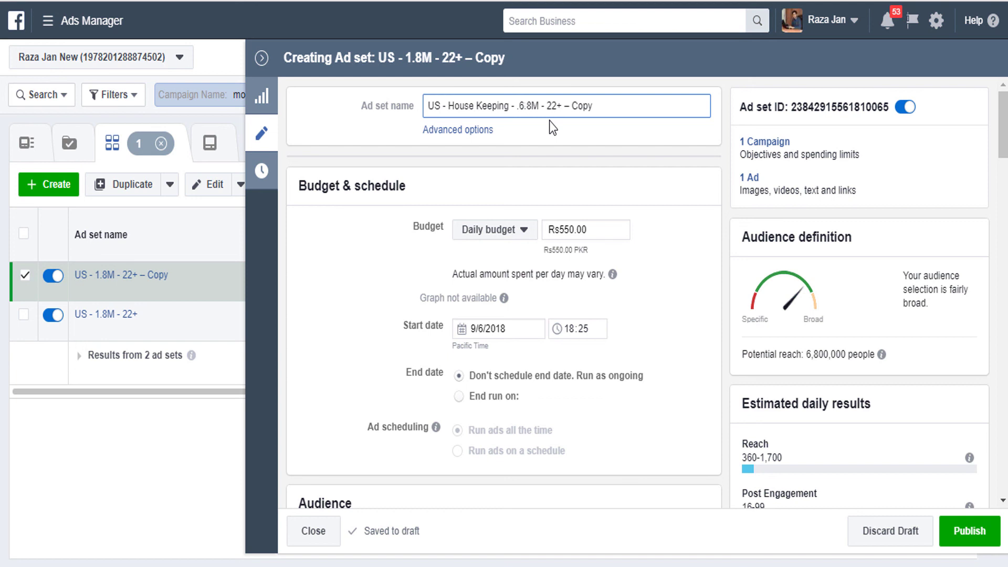
key(BackSpace)
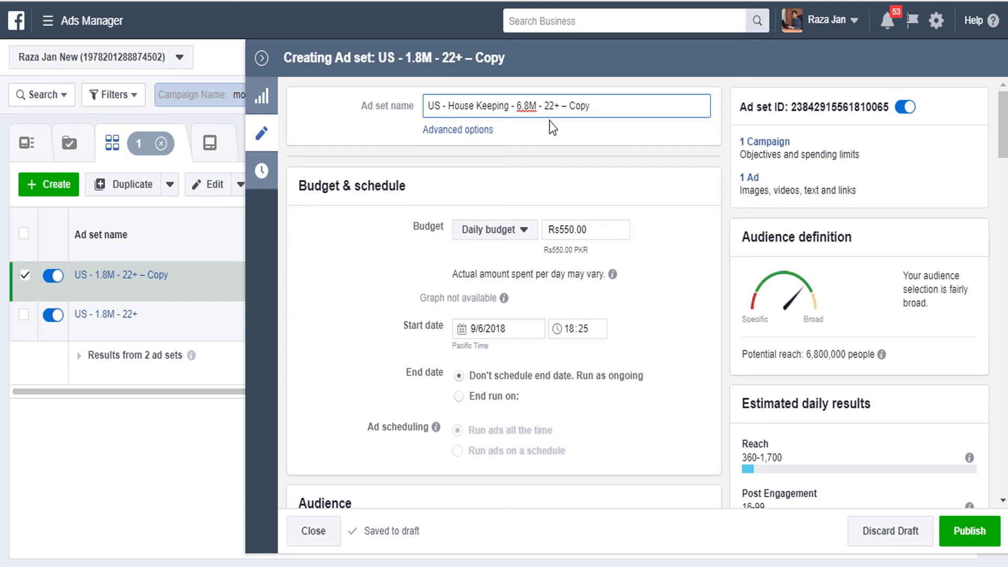
key(End)
key(BackSpace)
key(BackSpace)
key(BackSpace)
key(BackSpace)
- Publish the duplicated House Keeping ad set and close its editing pane
click(992, 542)
click(992, 542)
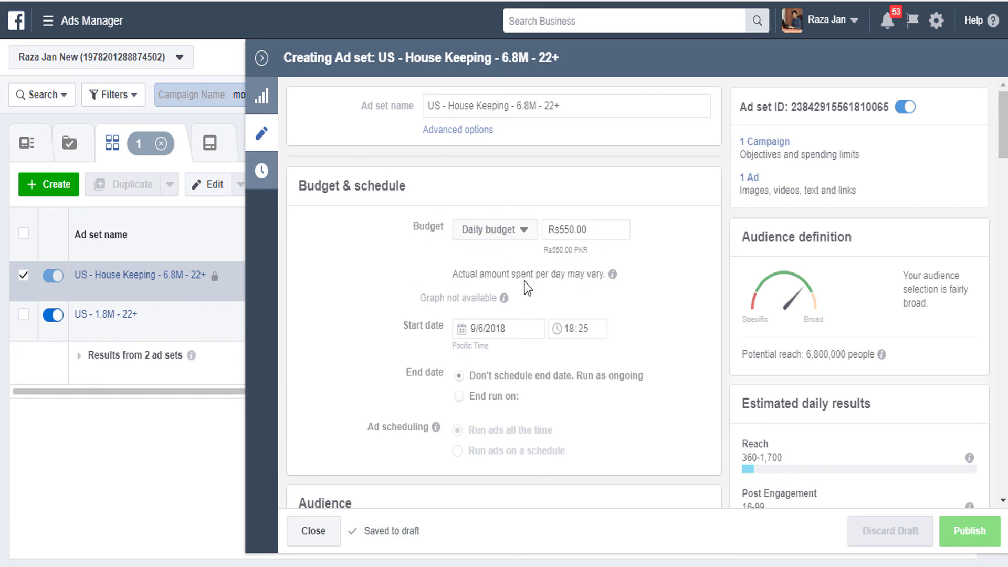
click(265, 69)
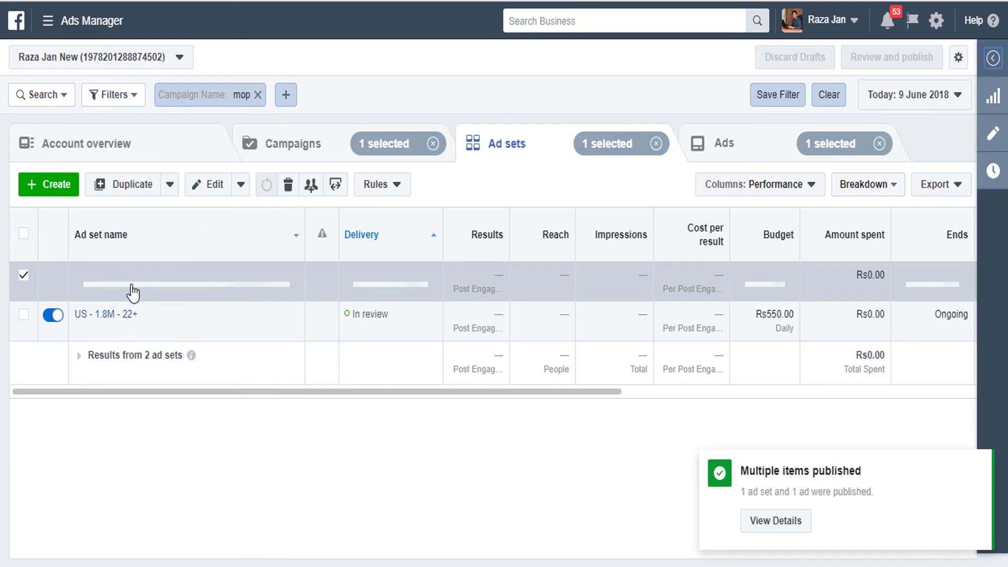
- Rename the original "US - 1.8M - 22+" ad set as "US - Floor Cleaning - 1.8M - 22+" and publish the draft change
mouse_move(150, 337)
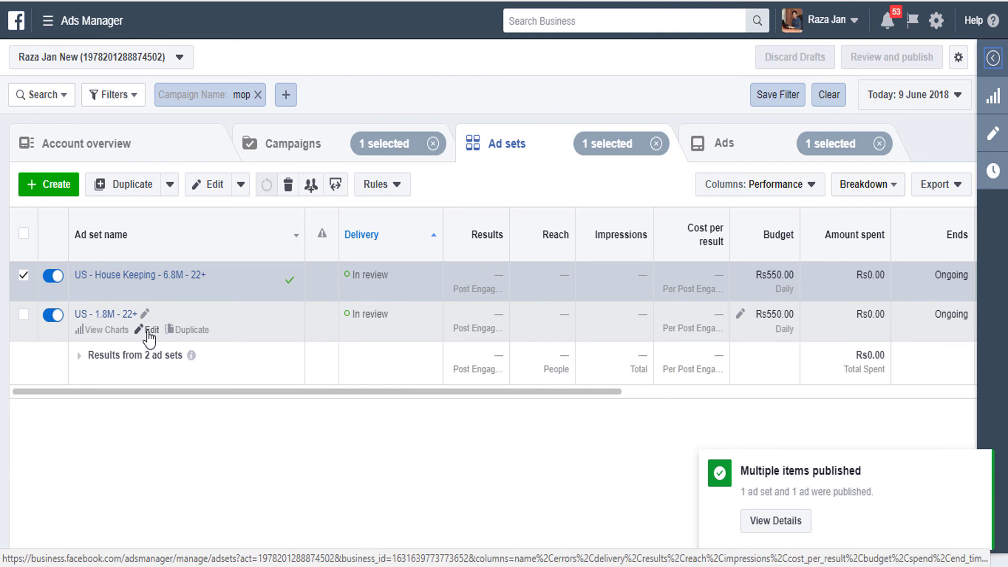
click(149, 332)
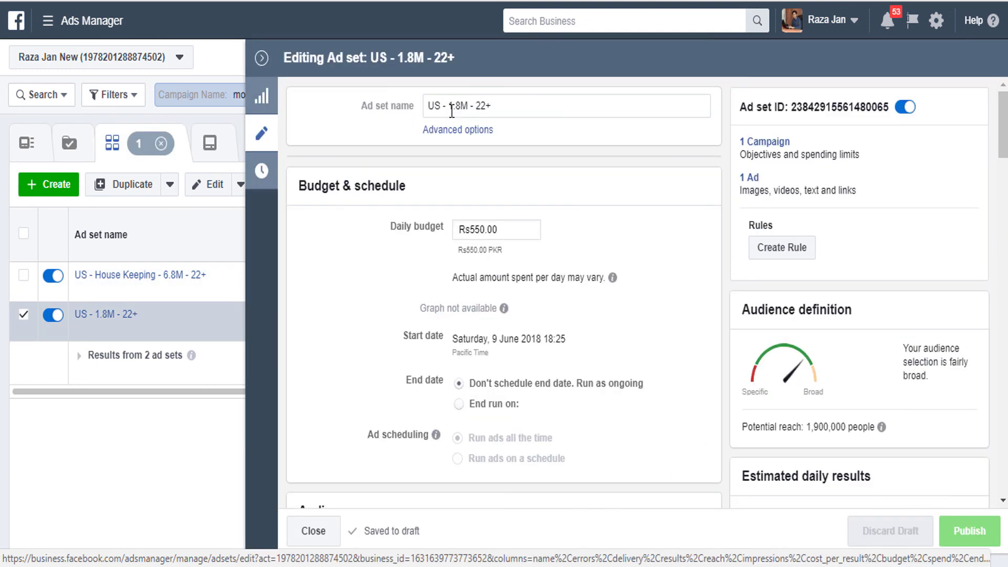
click(452, 111)
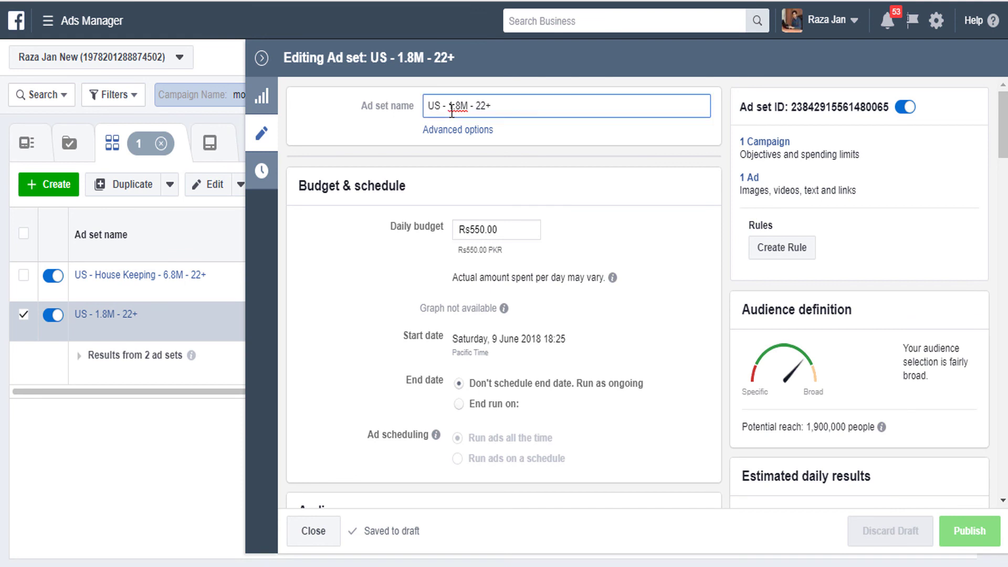
text(Floor Cleaning -)
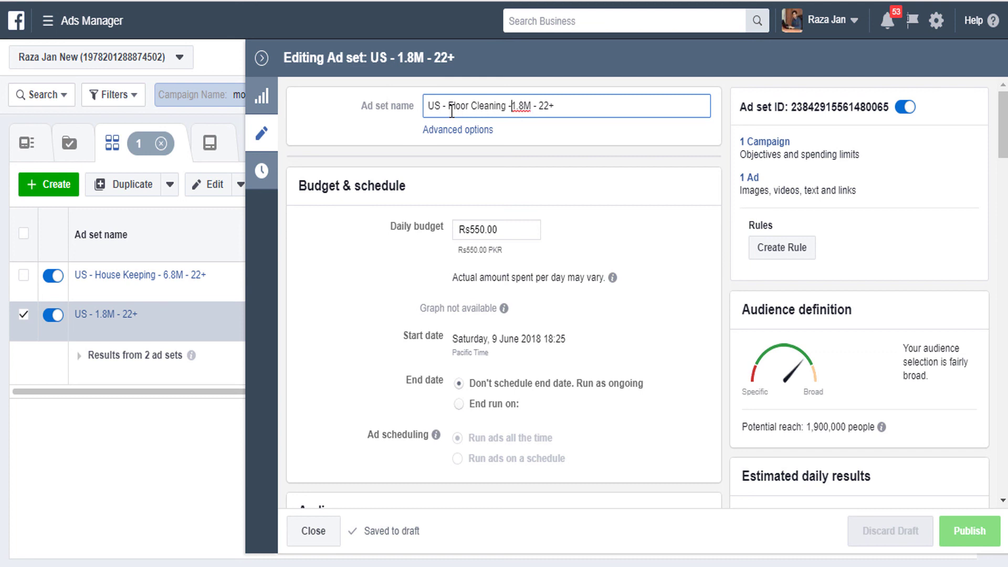
key(End)
key(Home)
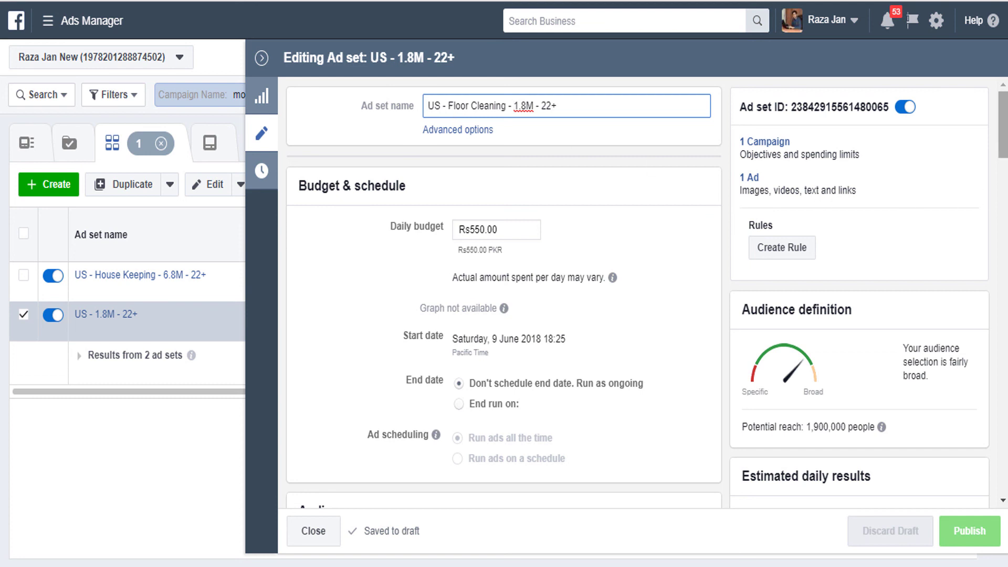
click(558, 105)
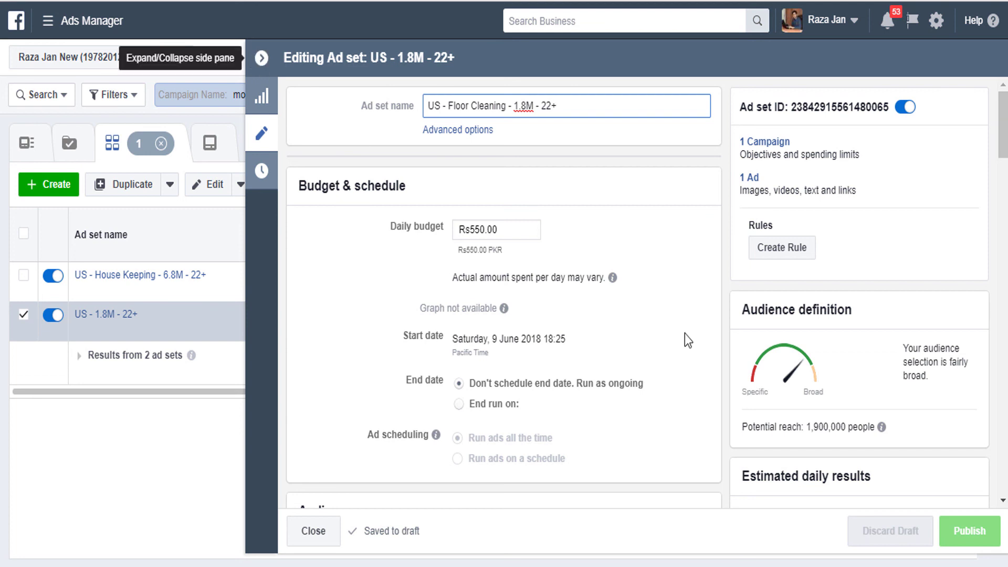
key(Return)
click(631, 283)
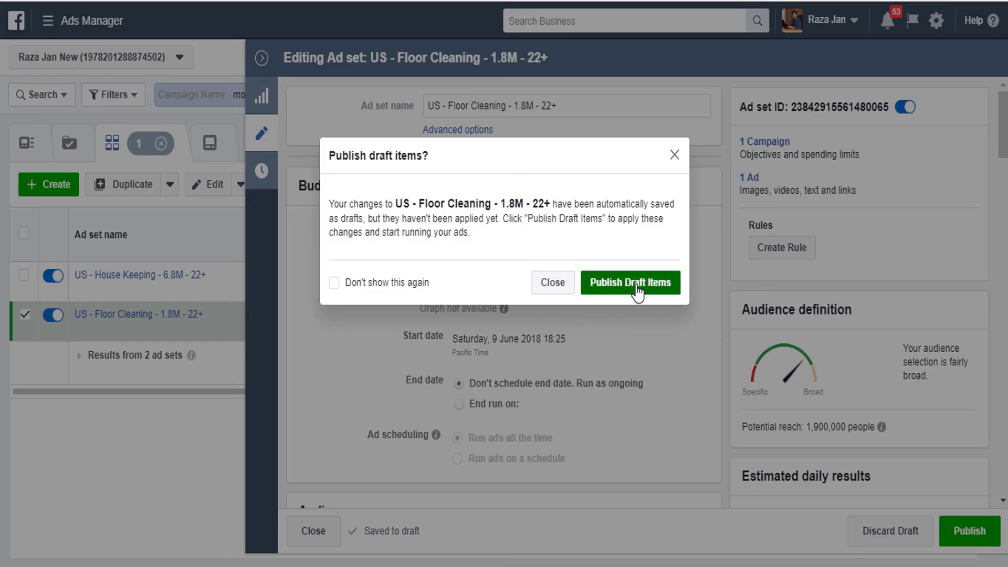